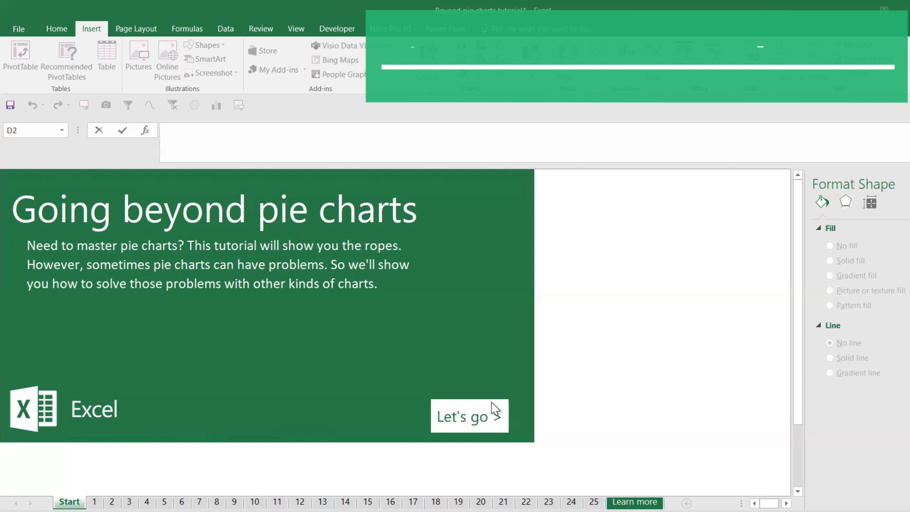
Go to sheet 1 and move the April 2019 sales table from B100:C104 to start at cell C27.
left_click(468, 420)
left_click(469, 420)
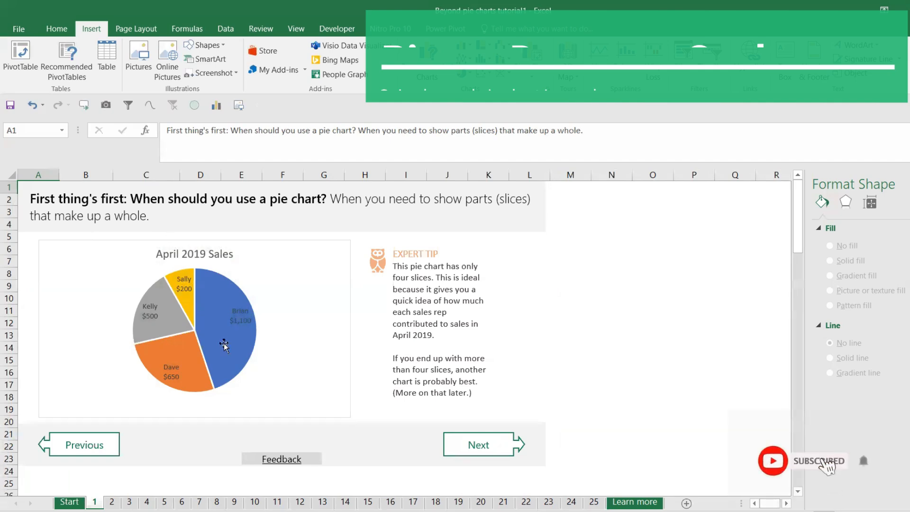
left_click_drag(800, 241, 788, 477)
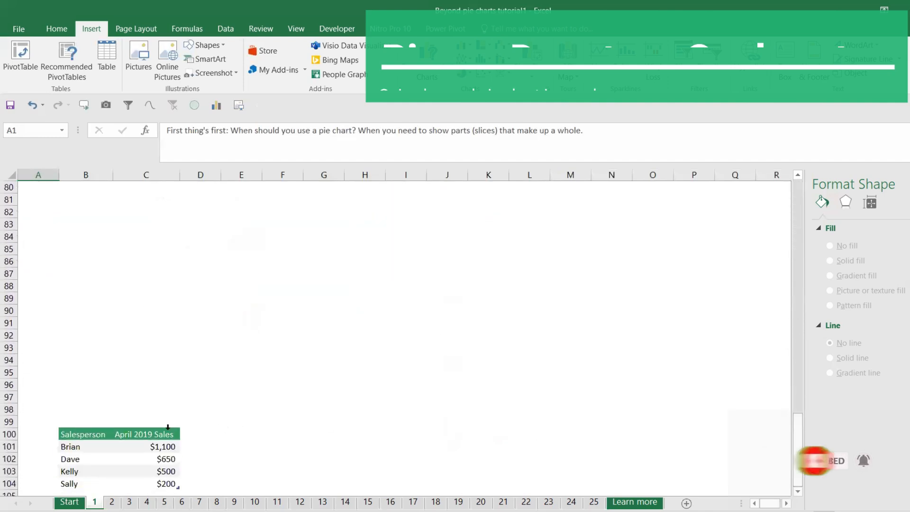
left_click_drag(96, 434, 154, 473)
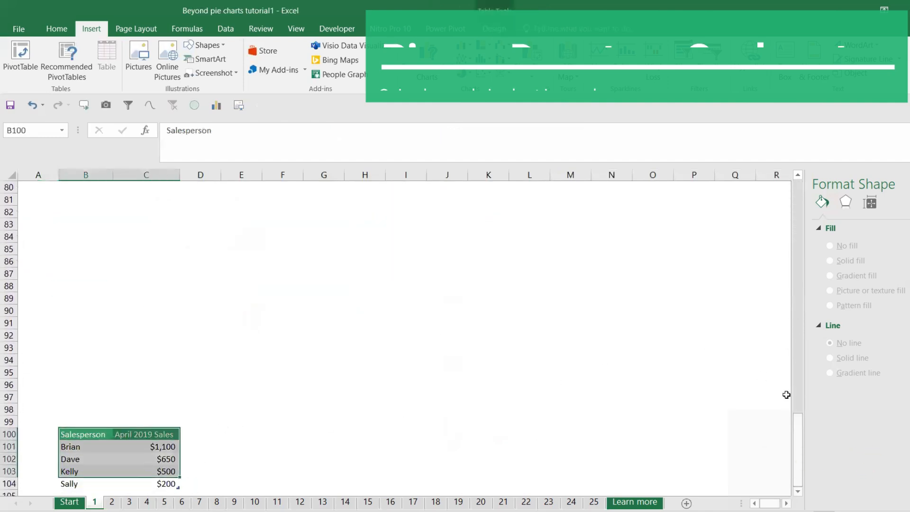
left_click_drag(83, 435, 170, 481)
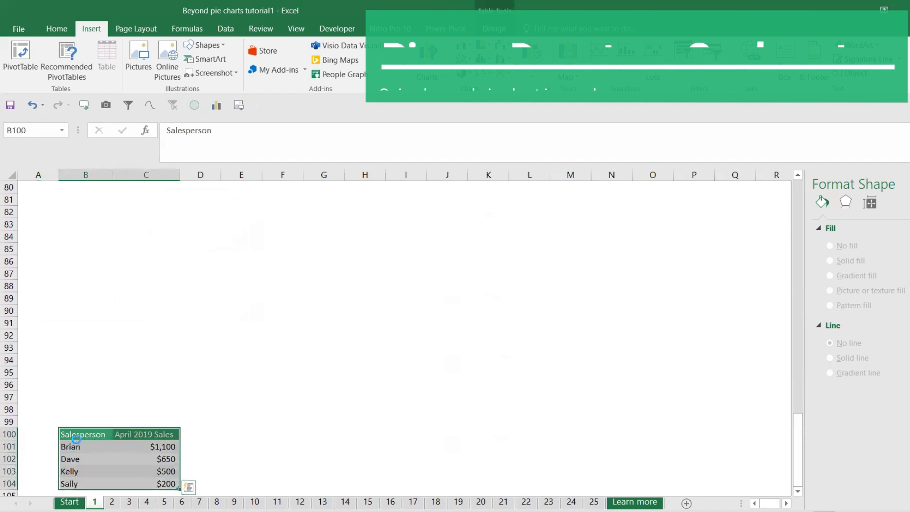
scroll(232, 305, "up", 6)
left_click_drag(802, 415, 801, 274)
left_click(144, 348)
type("Salesperson\tApril 2019 Brian\t$1,100 Dave\t$650 Kelly\t$500 Sally\t$200")
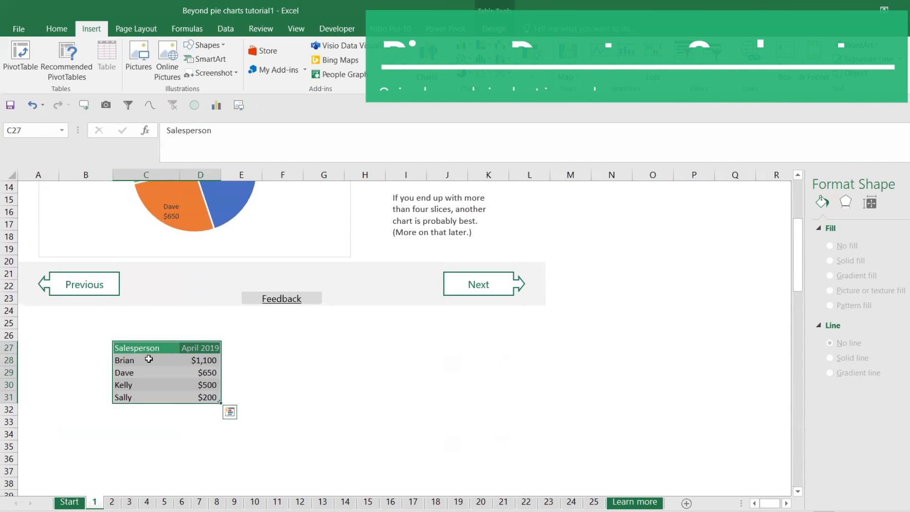
Compare the relocated sales table with the existing April 2019 Sales pie chart and select the chart's data series.
scroll(151, 355, "up", 2)
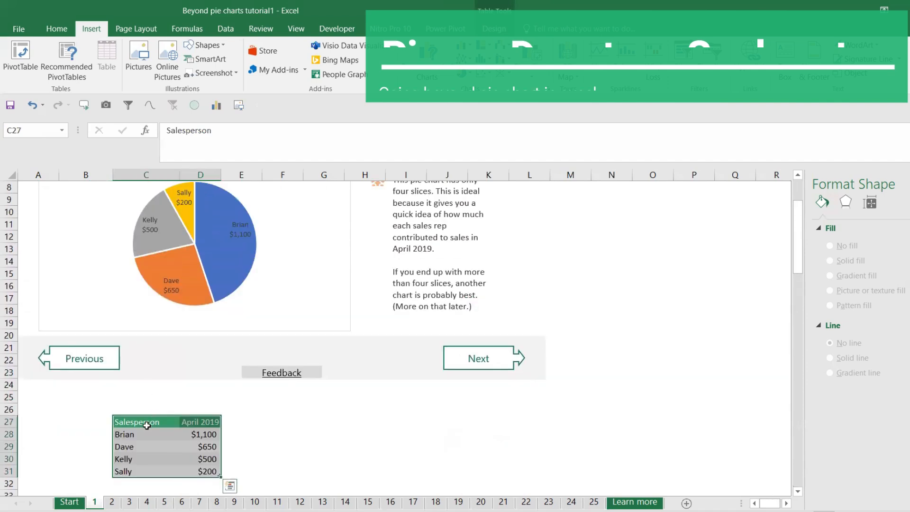
left_click_drag(139, 420, 209, 473)
left_click(202, 422)
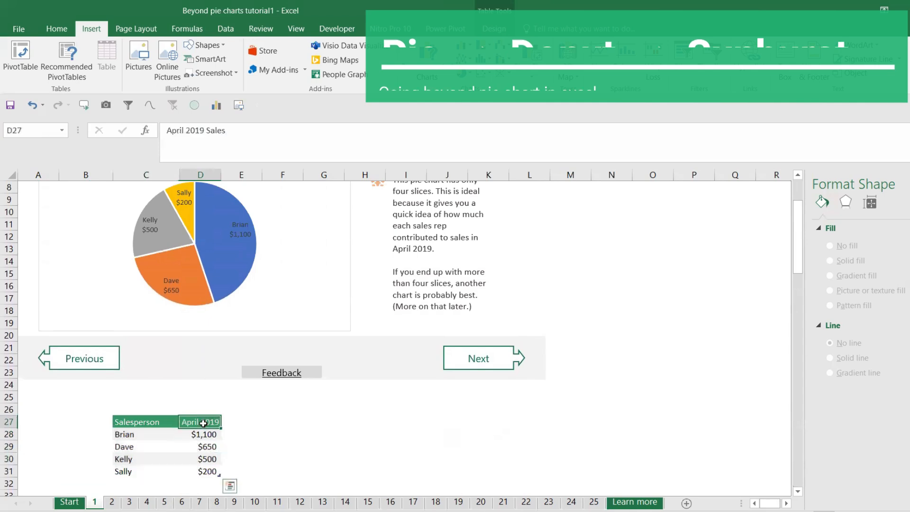
scroll(252, 395, "up", 2)
scroll(252, 394, "down", 2)
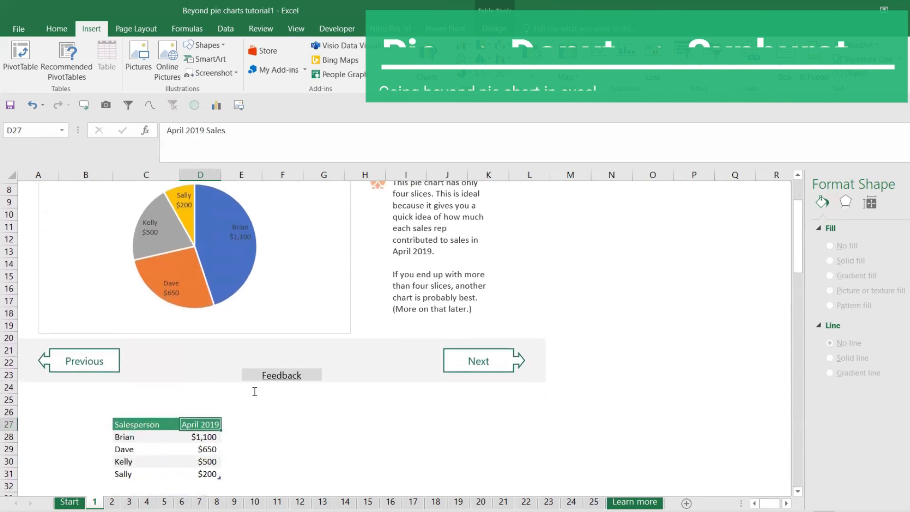
scroll(254, 392, "up", 2)
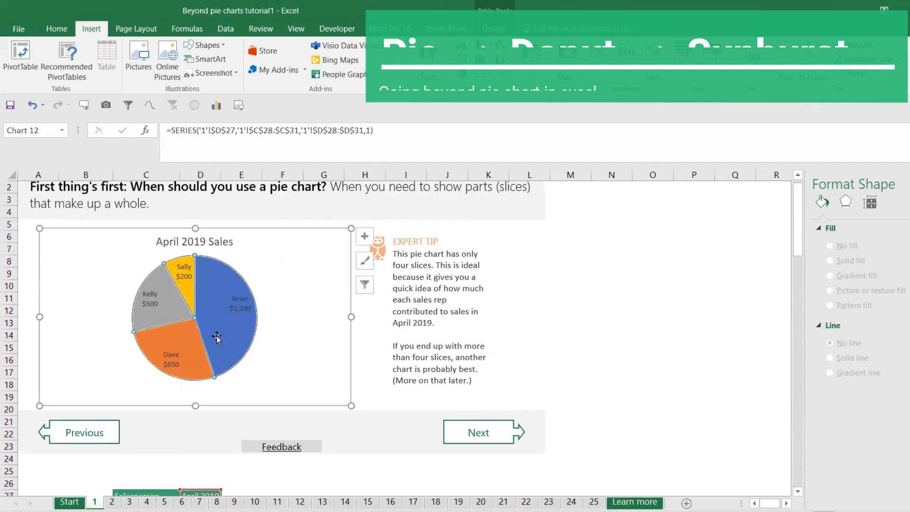
left_click(214, 338)
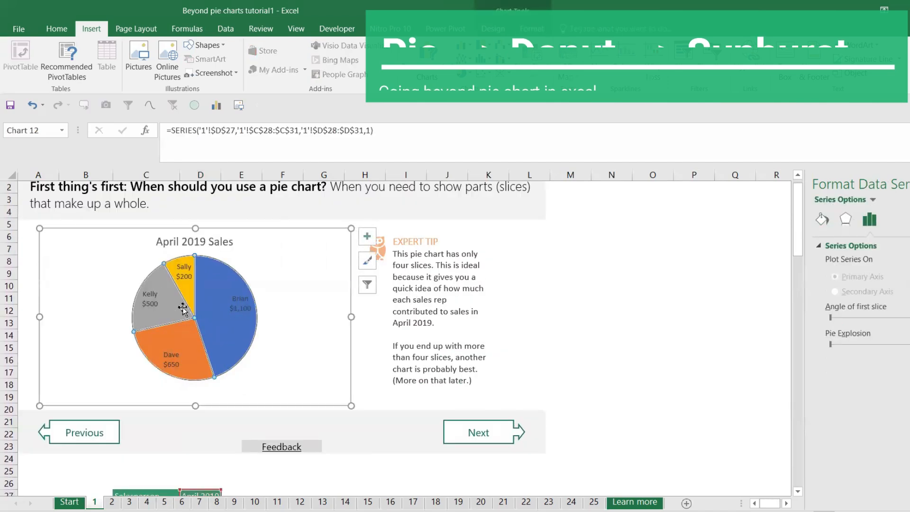
Insert a standard pie chart from the sales table in C27:D31.
scroll(143, 480, "down", 1)
left_click_drag(143, 458, 198, 478)
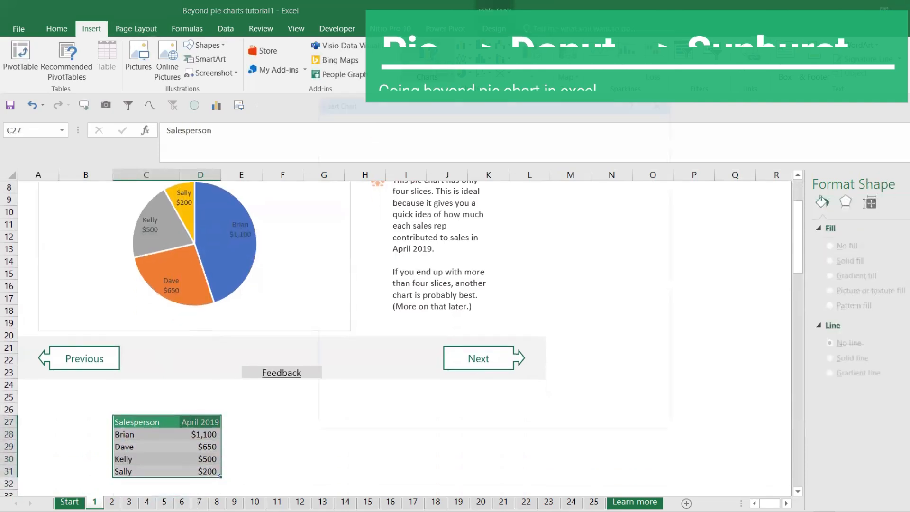
left_click(433, 57)
left_click(378, 102)
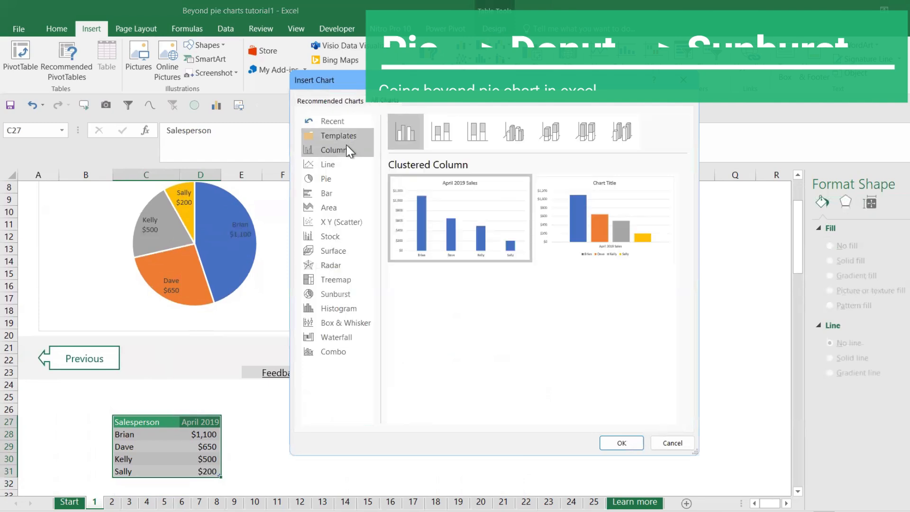
left_click(336, 177)
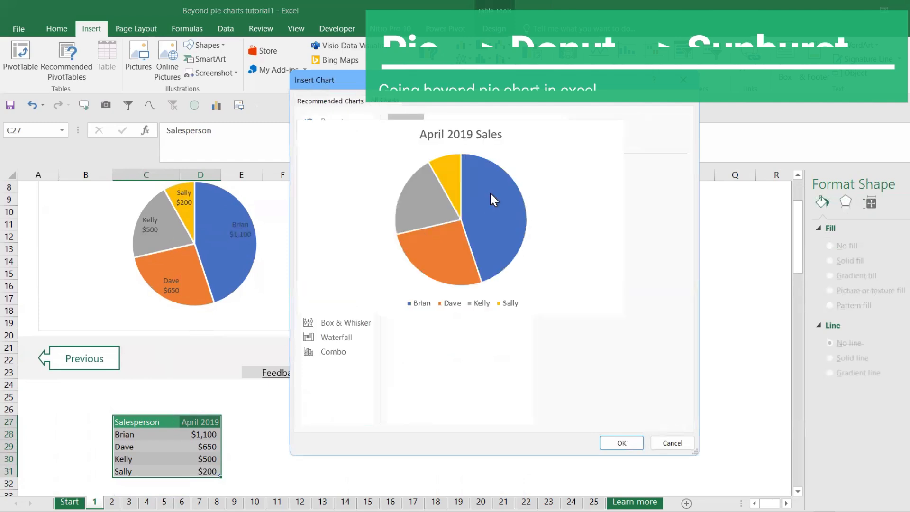
left_click(622, 443)
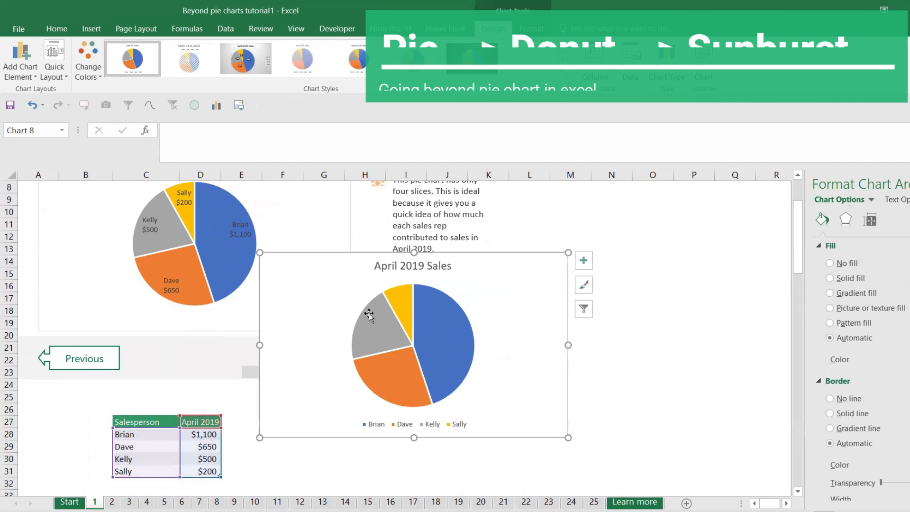
Add data labels to the slices of the new pie chart.
left_click(370, 315)
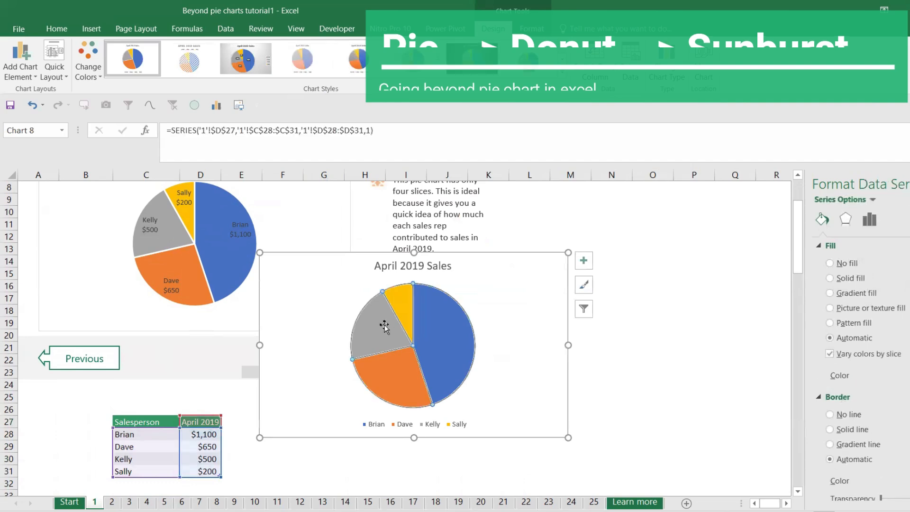
right_click(385, 326)
left_click(441, 413)
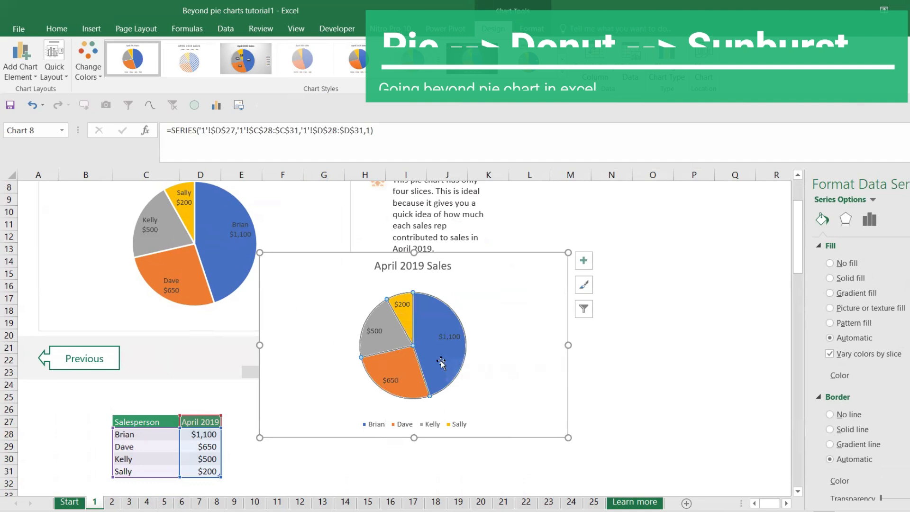
Open the new pie chart's data series formatting options and preview the available chart styles without applying one.
left_click(452, 337)
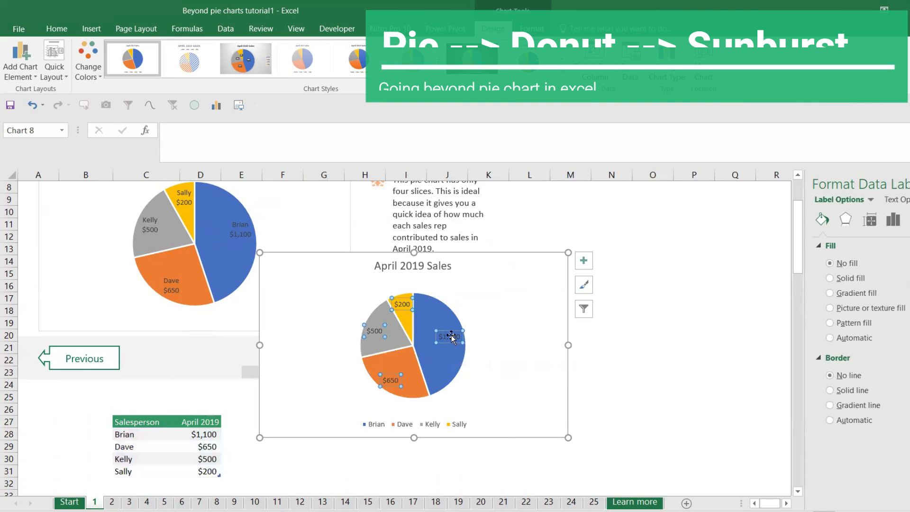
right_click(451, 337)
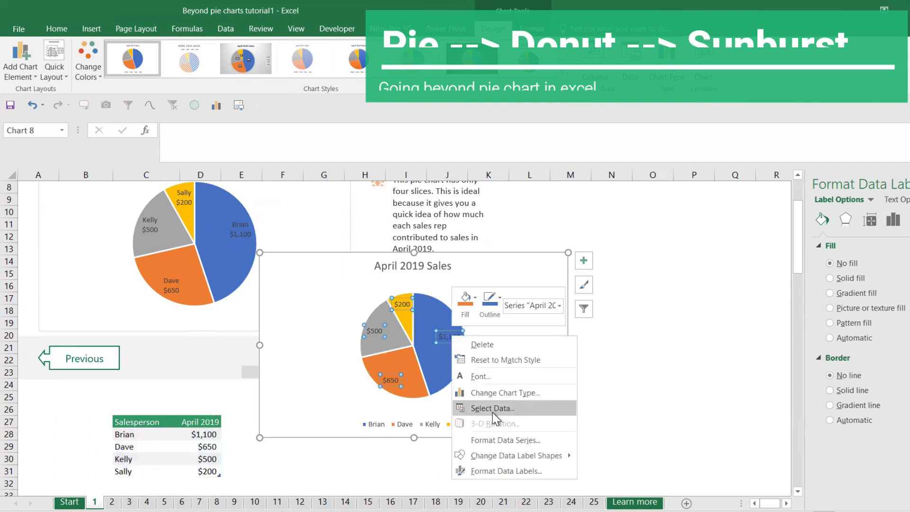
left_click(503, 438)
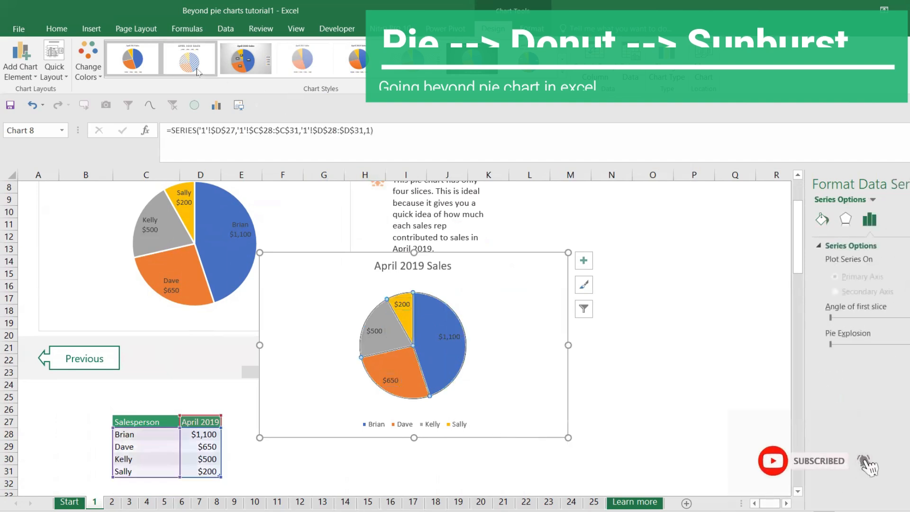
left_click(564, 74)
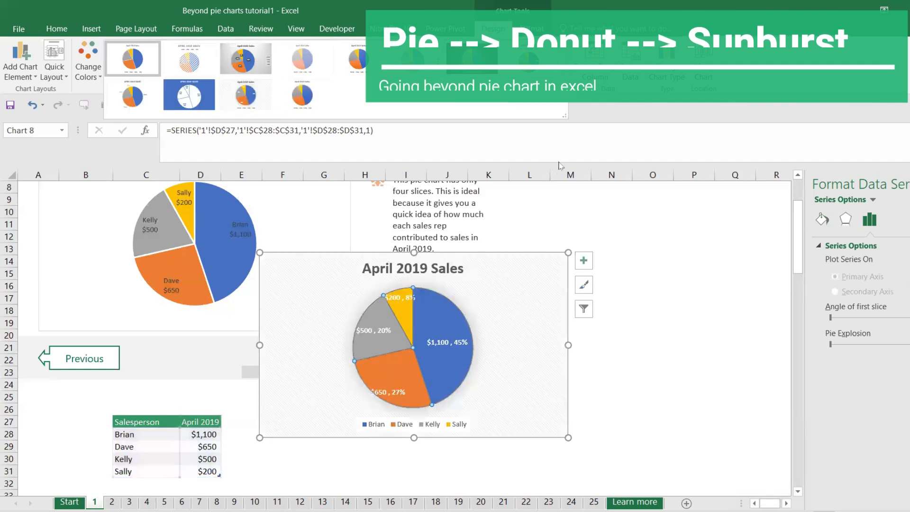
left_click(662, 210)
Move the new pie chart below the Next button, beside the sales table, with its upper edge at row 24.
left_click_drag(485, 281, 542, 383)
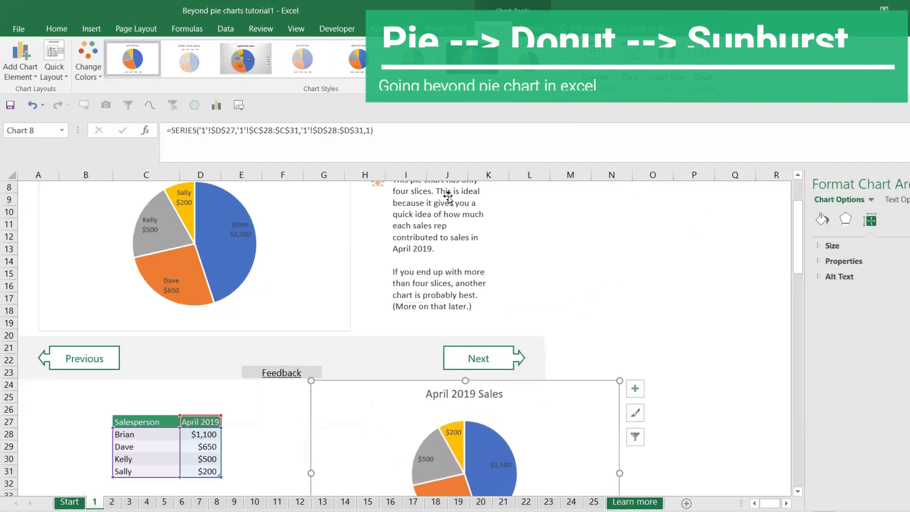
scroll(564, 239, "up", 2)
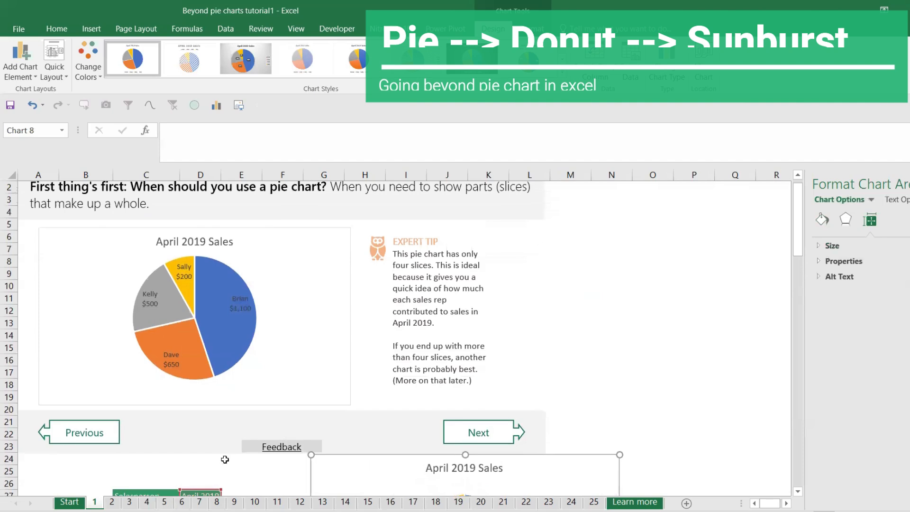
Go to sheet 2 and select the location categories in B9:B12, checking back with sheet 1 in between.
left_click(112, 501)
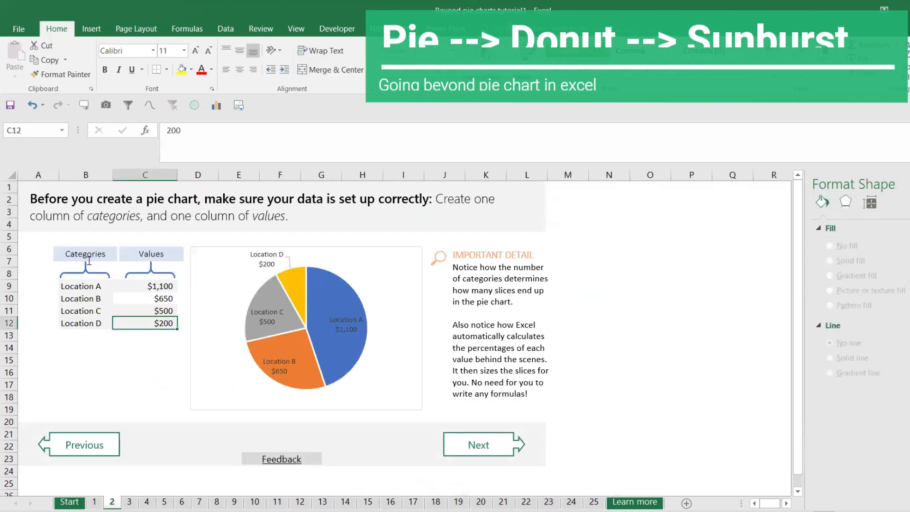
left_click_drag(92, 287, 88, 326)
left_click(102, 450)
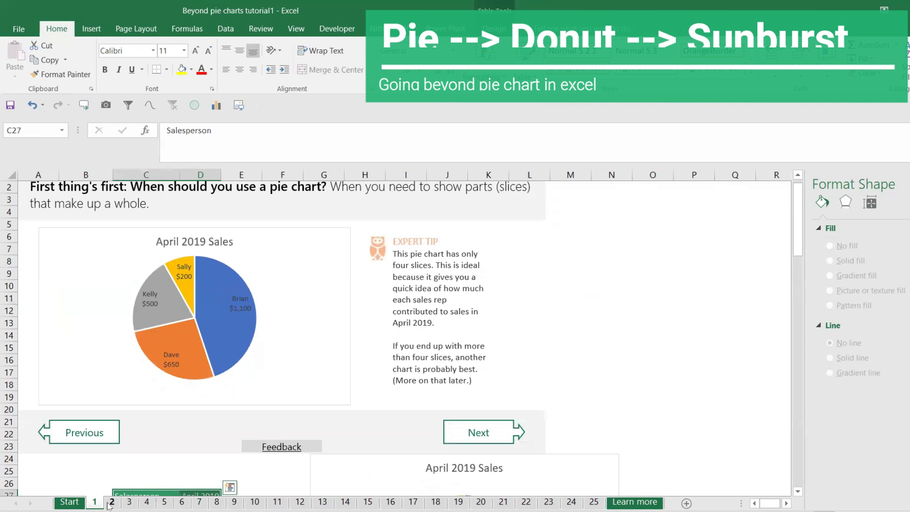
left_click(111, 502)
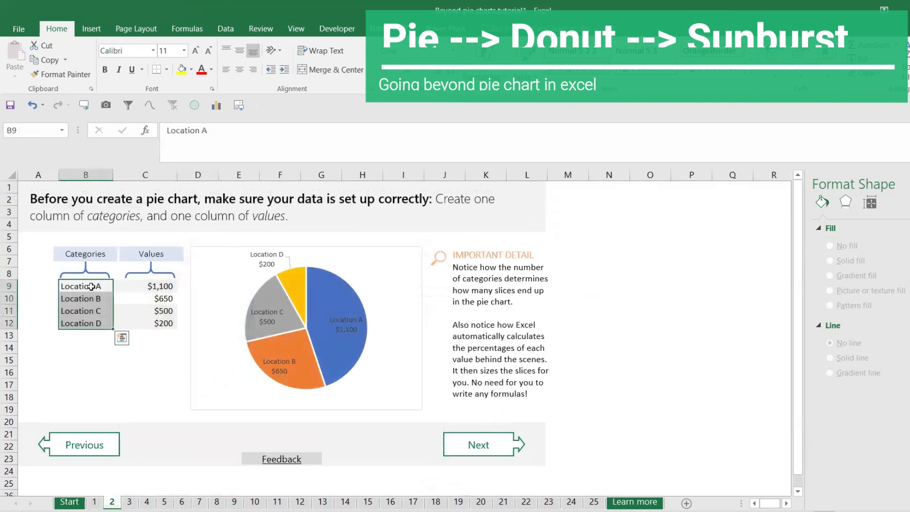
left_click_drag(91, 286, 97, 323)
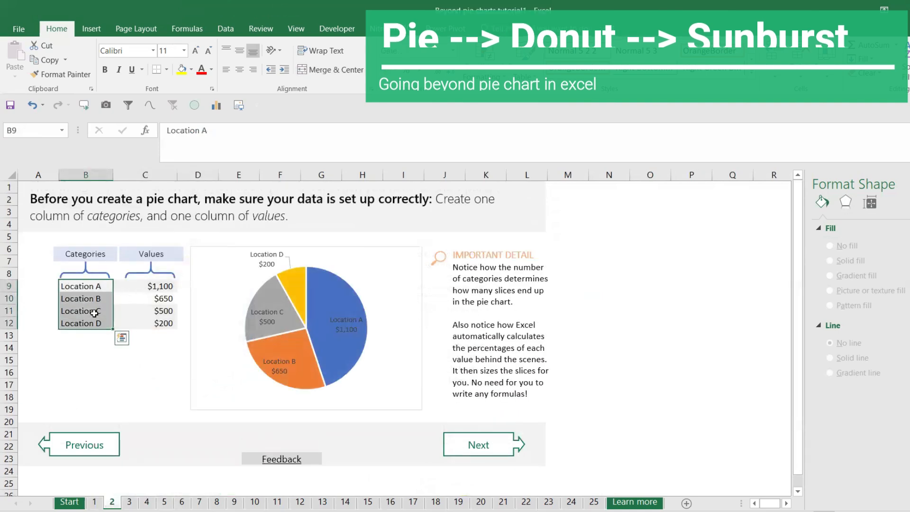
Inspect the slices and labels of the sheet 2 pie chart against the location categories and their values.
left_click(302, 293)
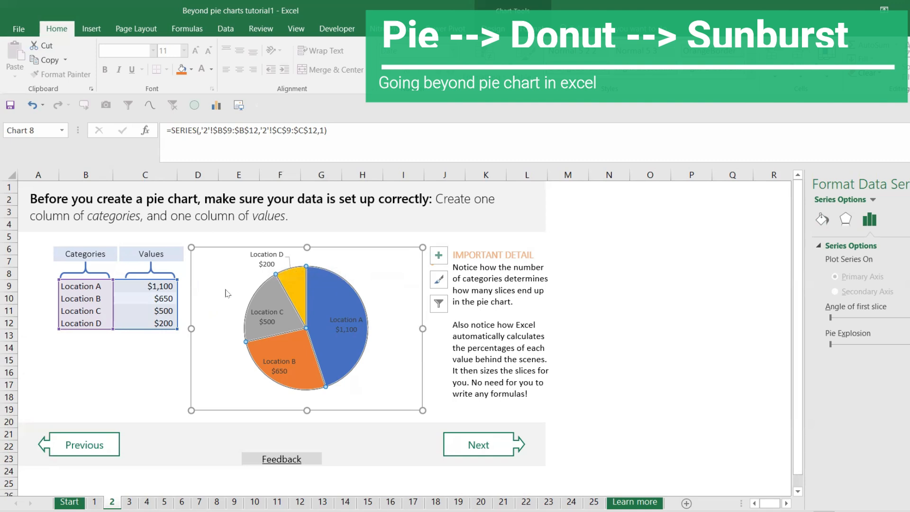
left_click(335, 296)
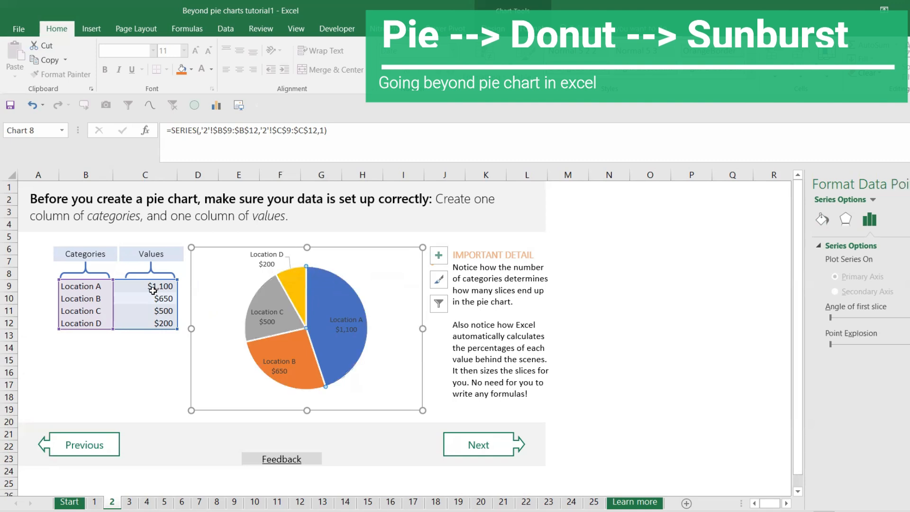
left_click(306, 369)
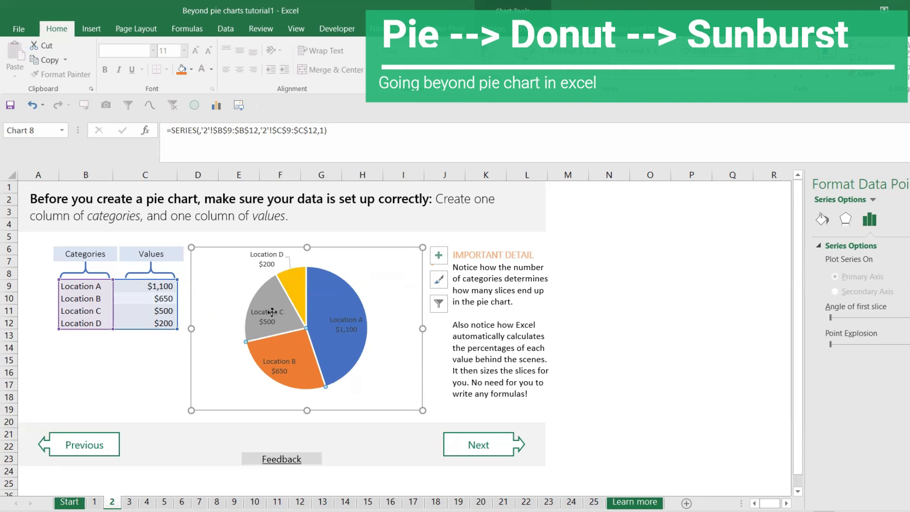
left_click(271, 314)
left_click(299, 284)
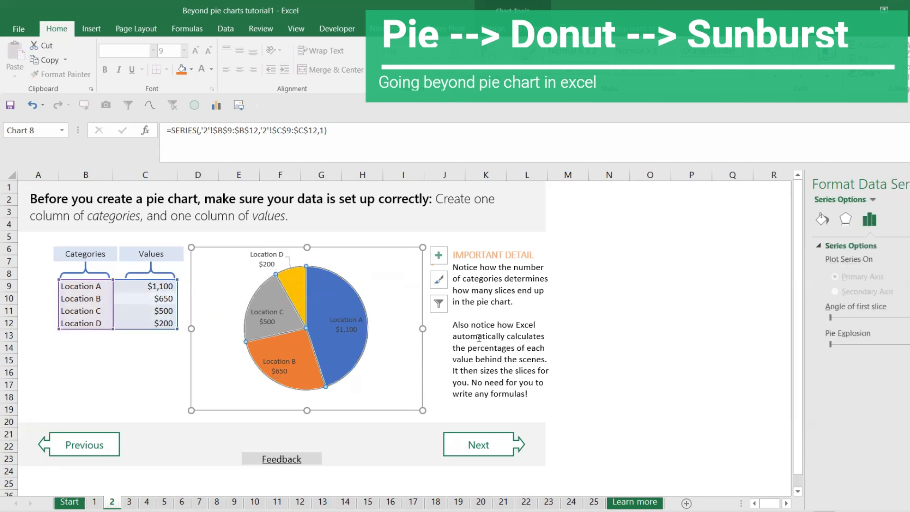
Go to sheet 3, compare the title in C12 with the chart title, and view the chart's element and filter options.
left_click(467, 445)
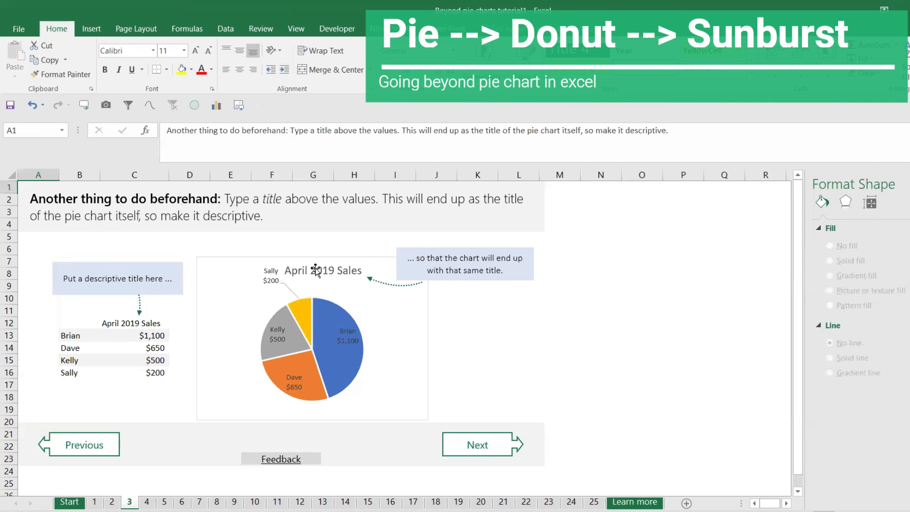
left_click(136, 321)
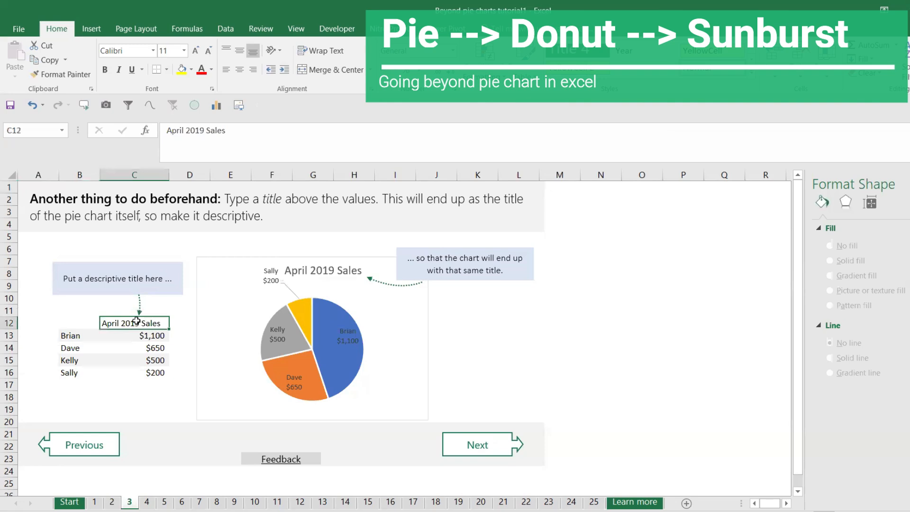
left_click(303, 271)
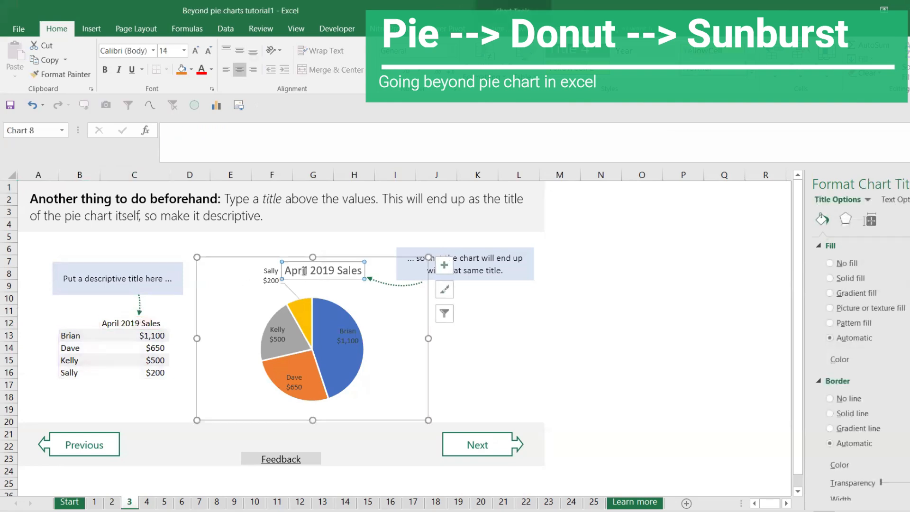
left_click(444, 265)
left_click(444, 313)
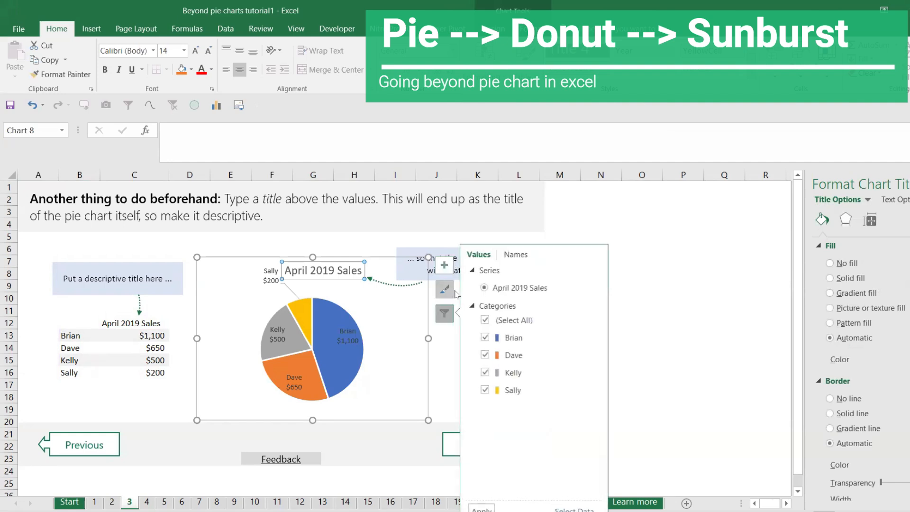
left_click(441, 286)
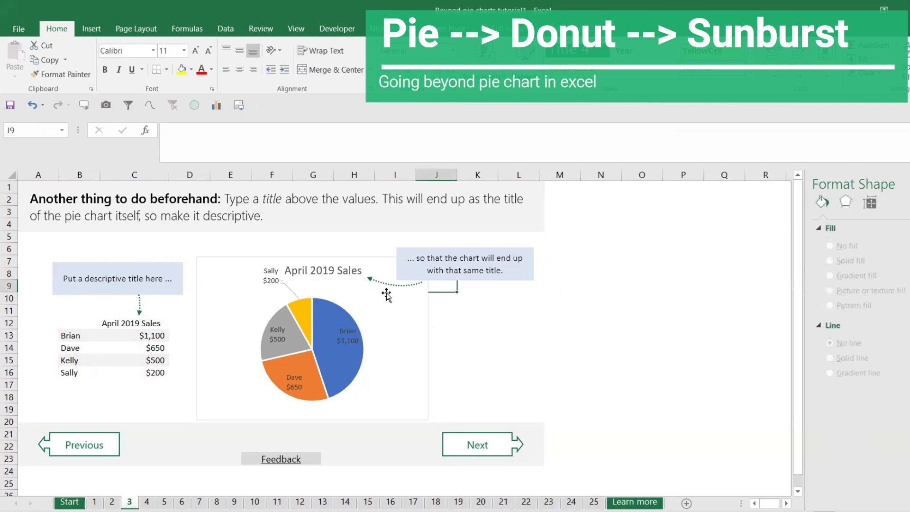
Select the sheet 3 pie chart to check its source cells, and view the sorting example on sheet 4.
left_click(411, 298)
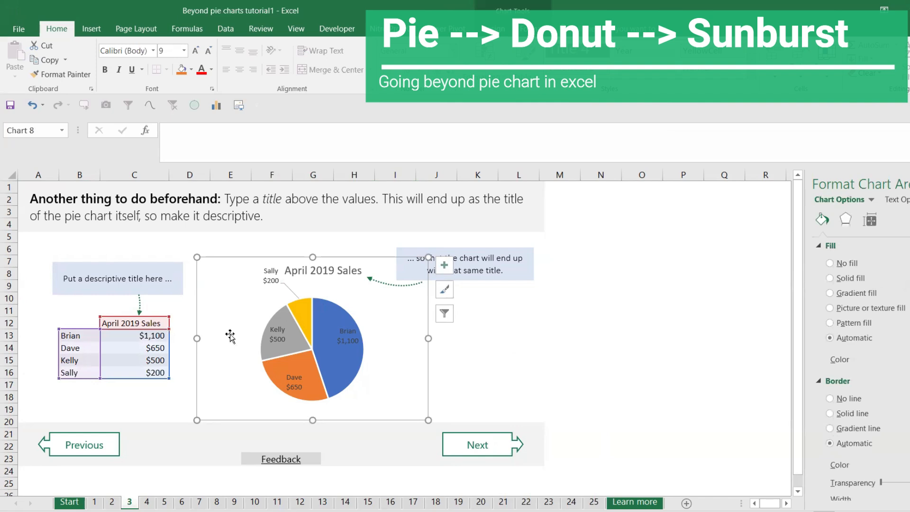
left_click(147, 503)
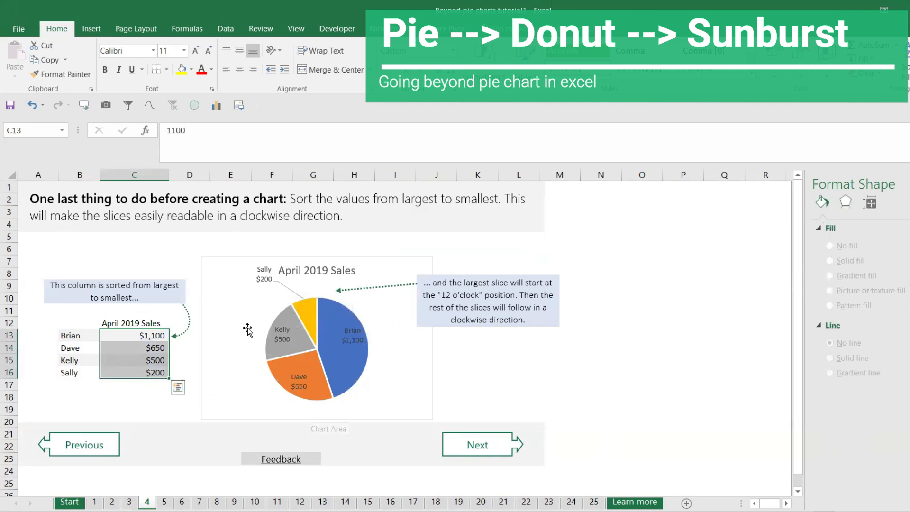
Go to practice sheet 5 and delete the existing bar of pie chart.
left_click(164, 502)
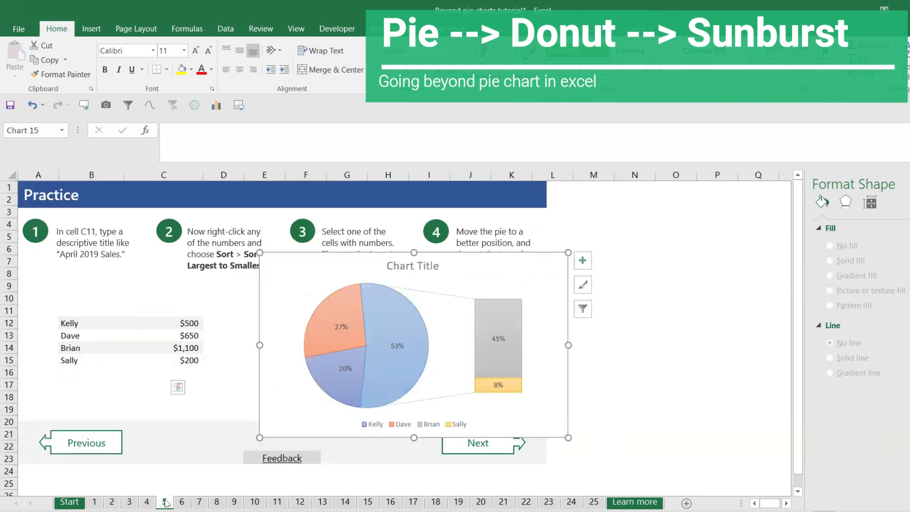
left_click(299, 368)
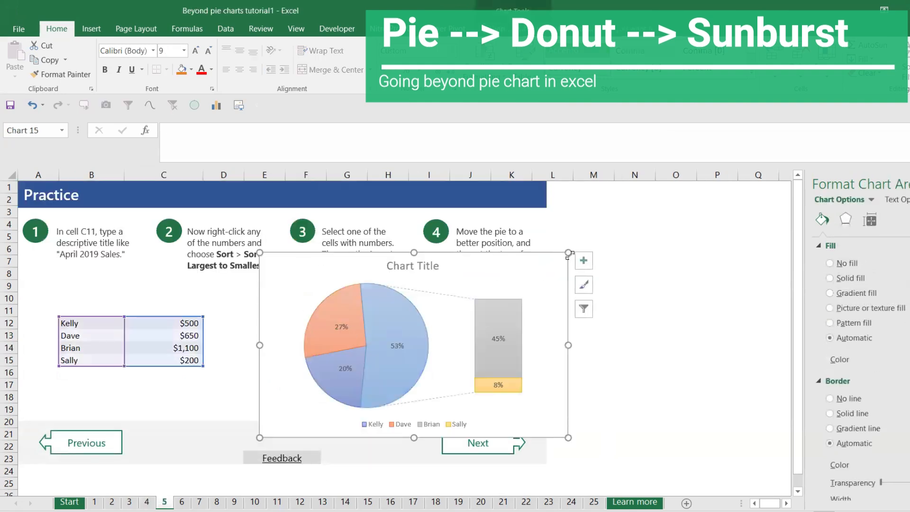
key("Delete")
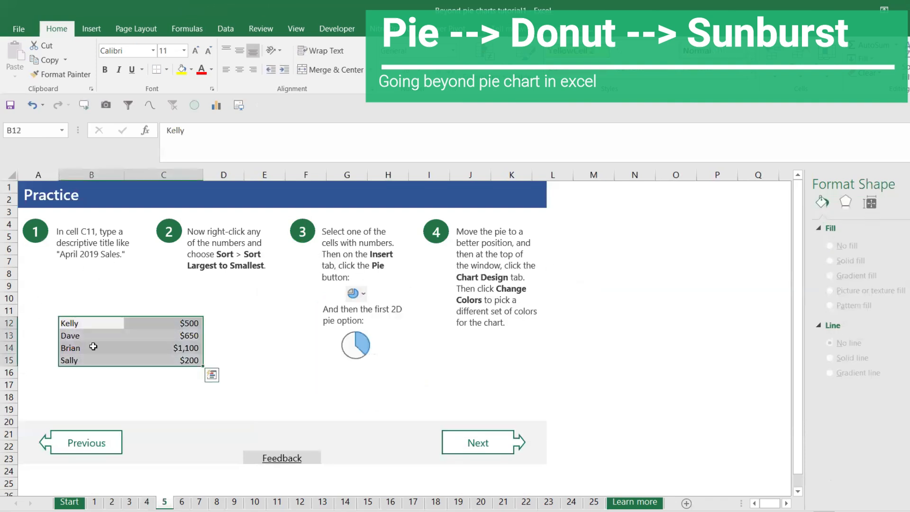
Insert a 2D pie chart from the sales table in B12:C15.
left_click_drag(73, 323, 174, 362)
left_click(101, 32)
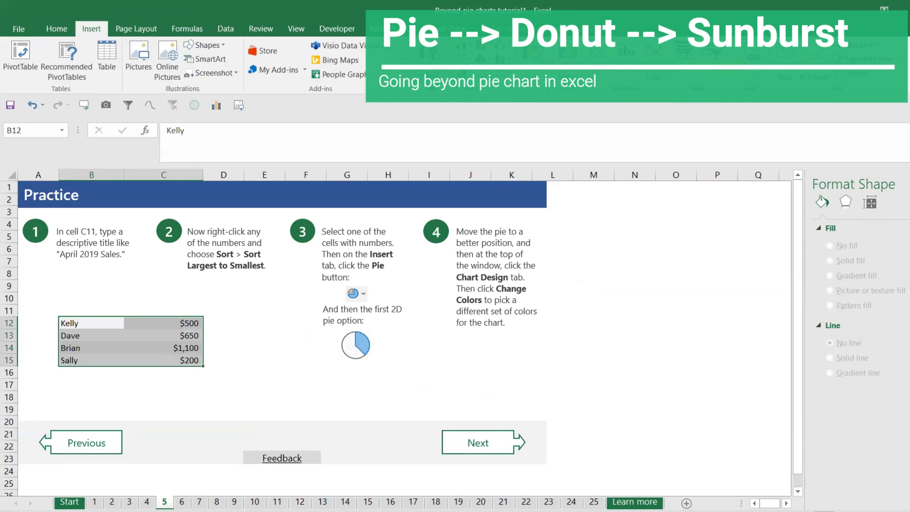
left_click(428, 61)
left_click(386, 101)
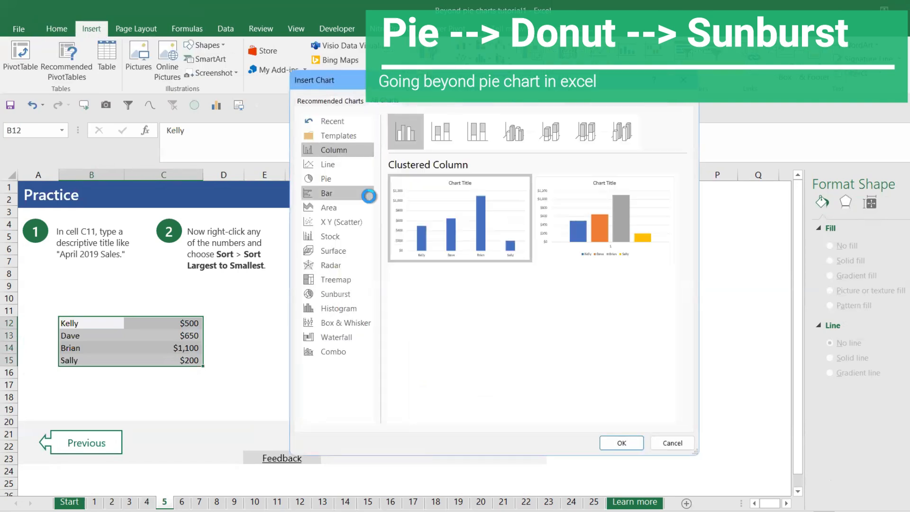
left_click(327, 179)
left_click(604, 440)
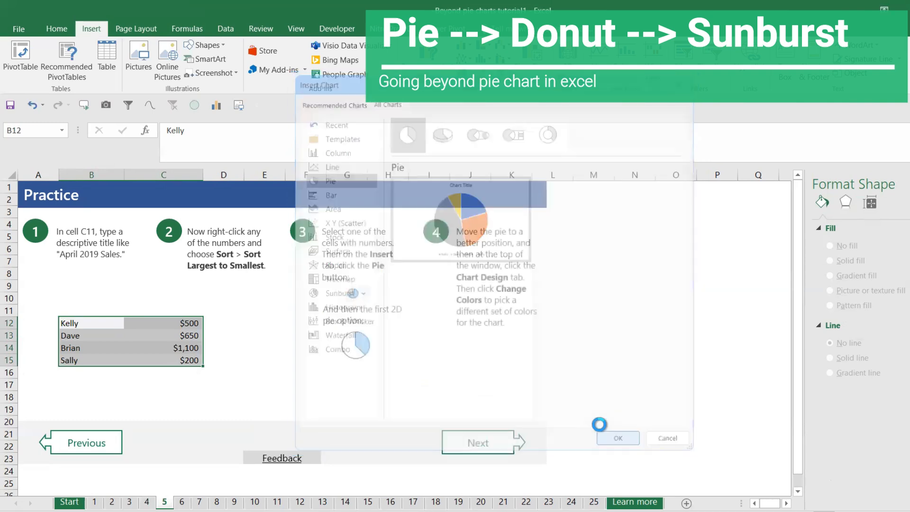
Add data labels to the slices of the new pie chart.
right_click(440, 318)
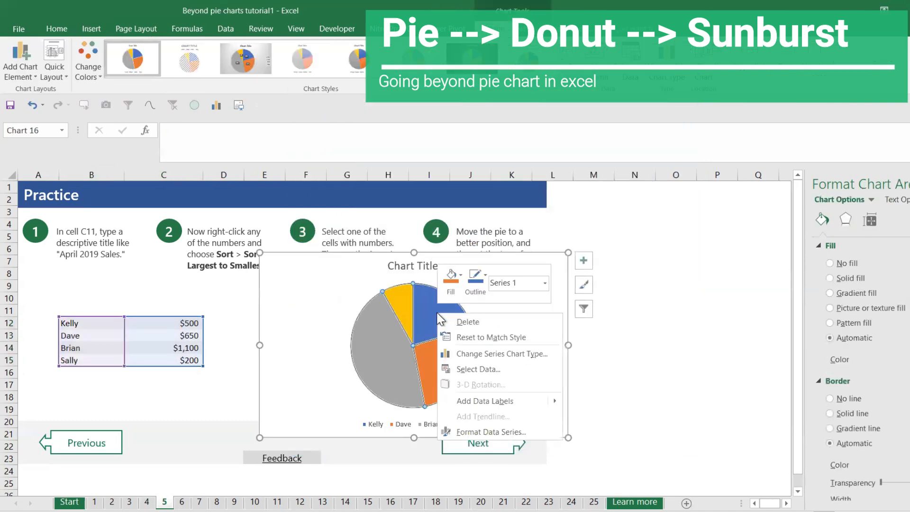
mouse_move(488, 401)
left_click(595, 402)
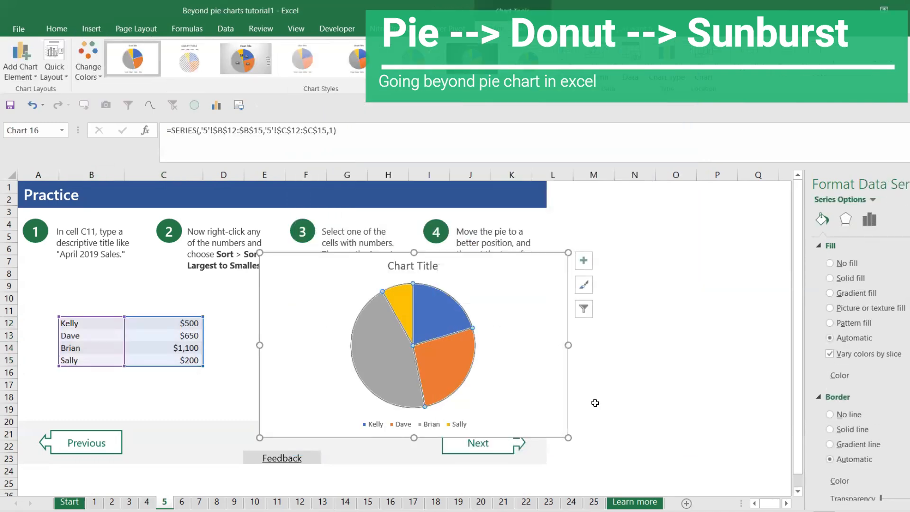
Pull the $200 slice's data label outside the pie, and shift the chart so its upper edge sits at row 10.
right_click(438, 313)
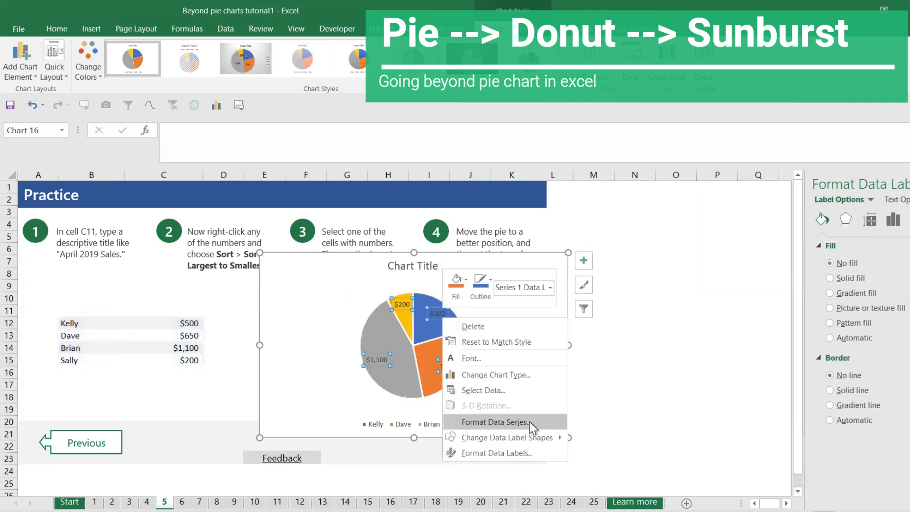
left_click(529, 421)
left_click(408, 316)
right_click(408, 317)
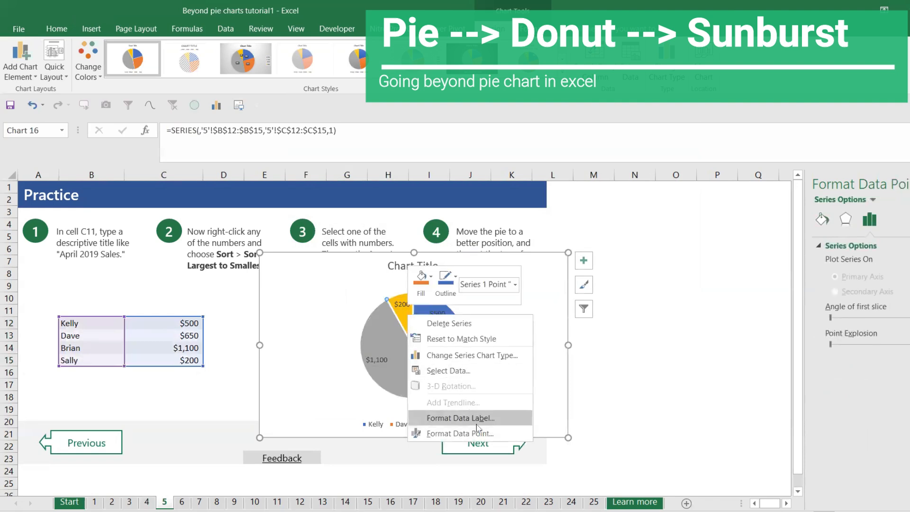
left_click(477, 423)
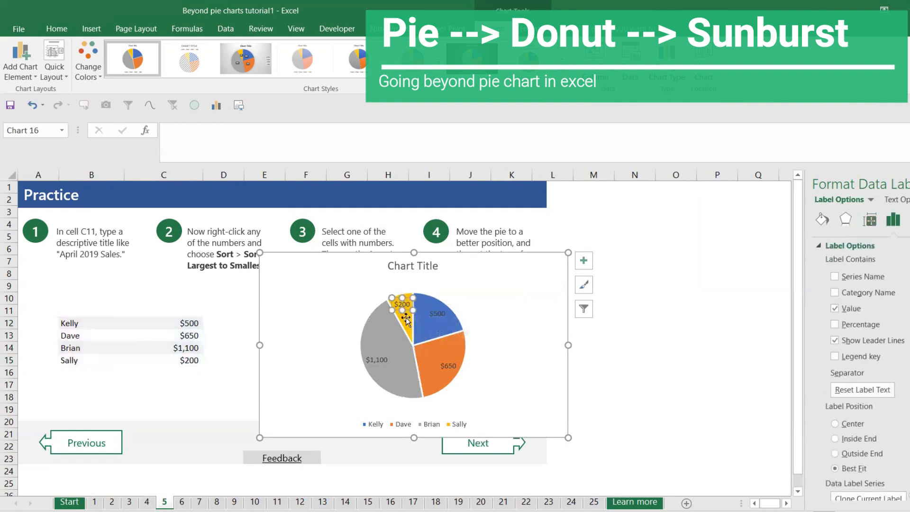
left_click_drag(409, 300, 379, 281)
left_click(646, 309)
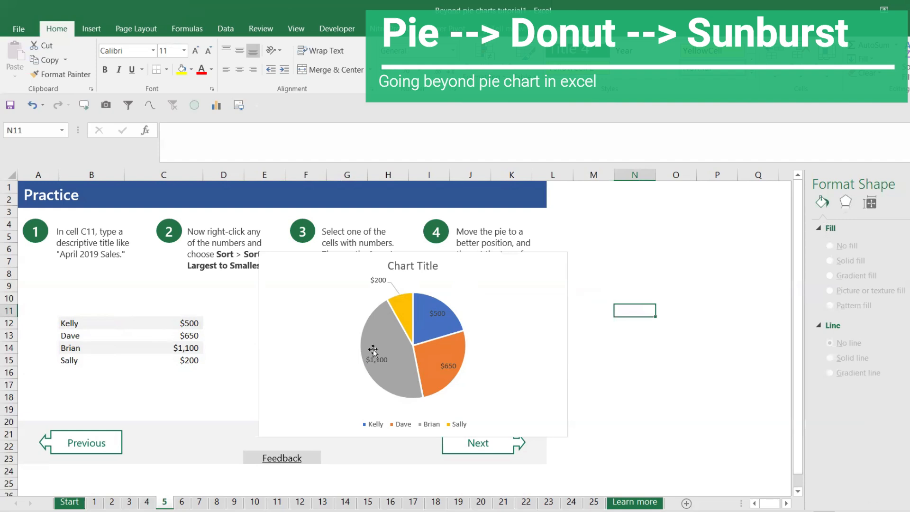
left_click_drag(485, 285, 449, 331)
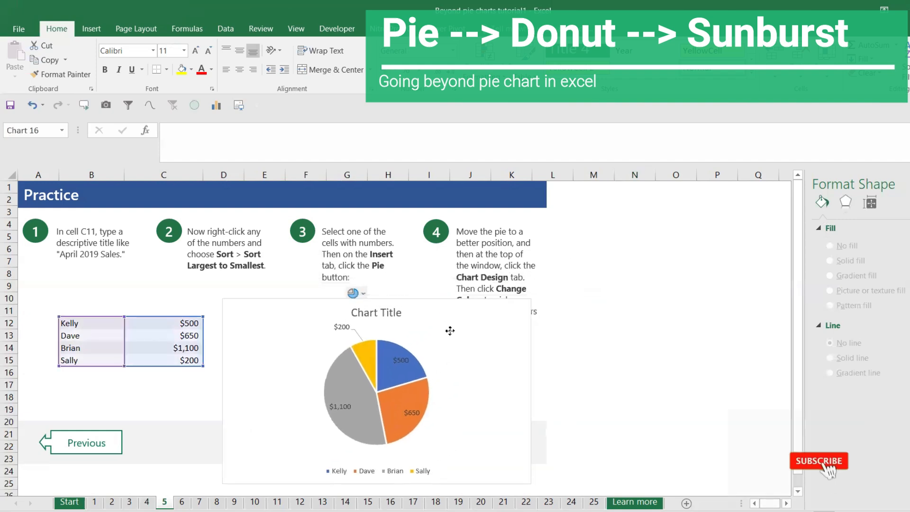
Try to sort the sales values from largest to smallest, starting from cell C12.
left_click_drag(189, 323, 189, 343)
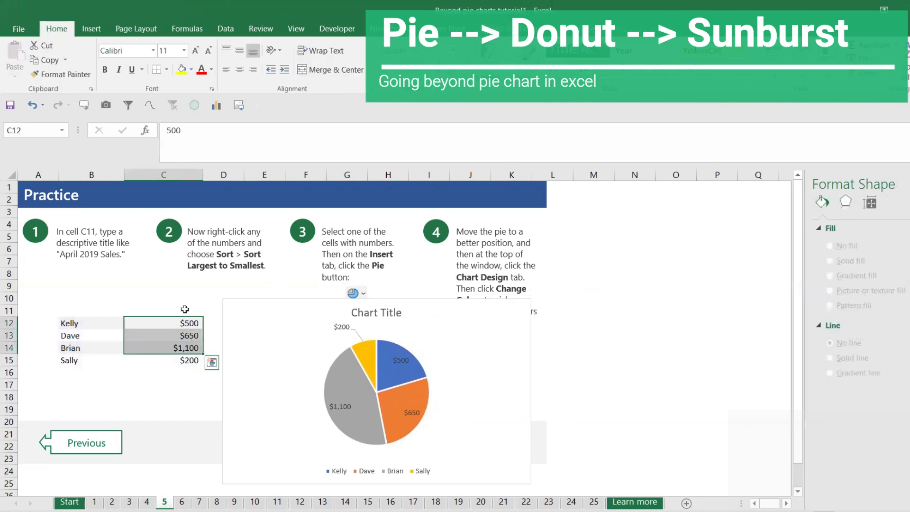
left_click(184, 324)
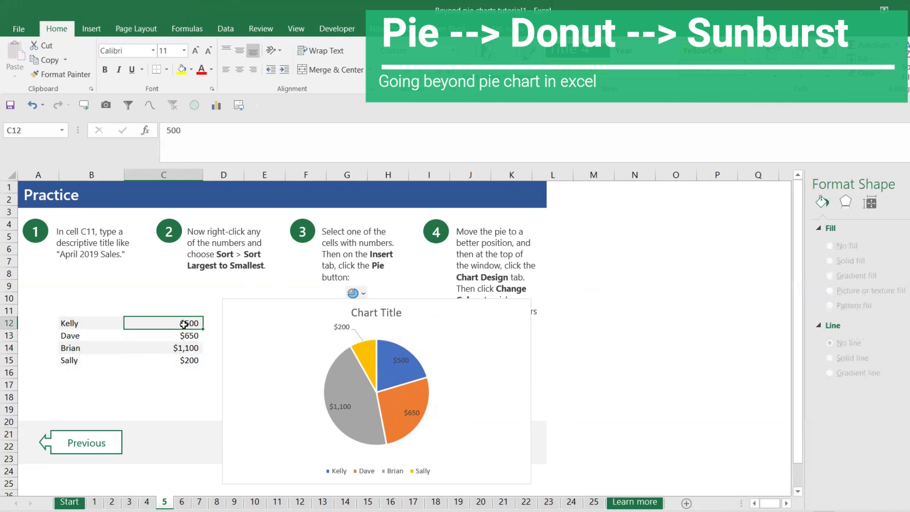
right_click(184, 324)
mouse_move(275, 240)
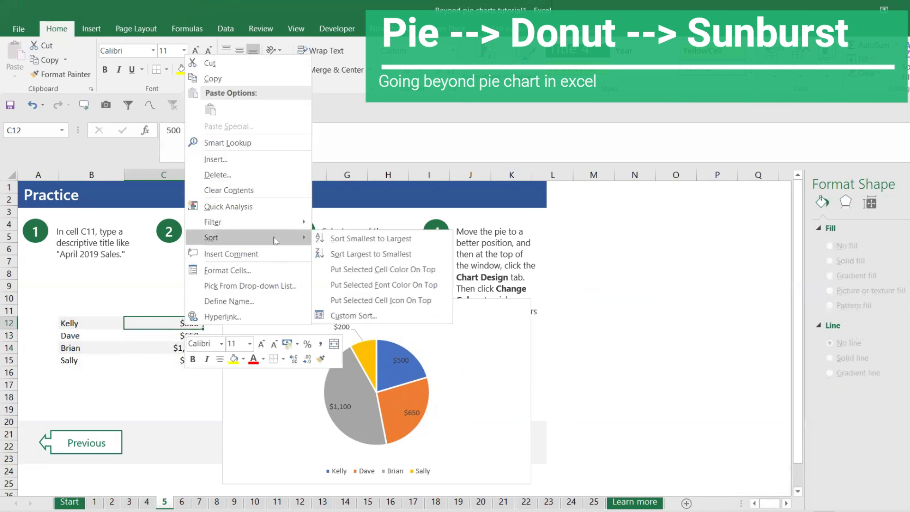
left_click(363, 254)
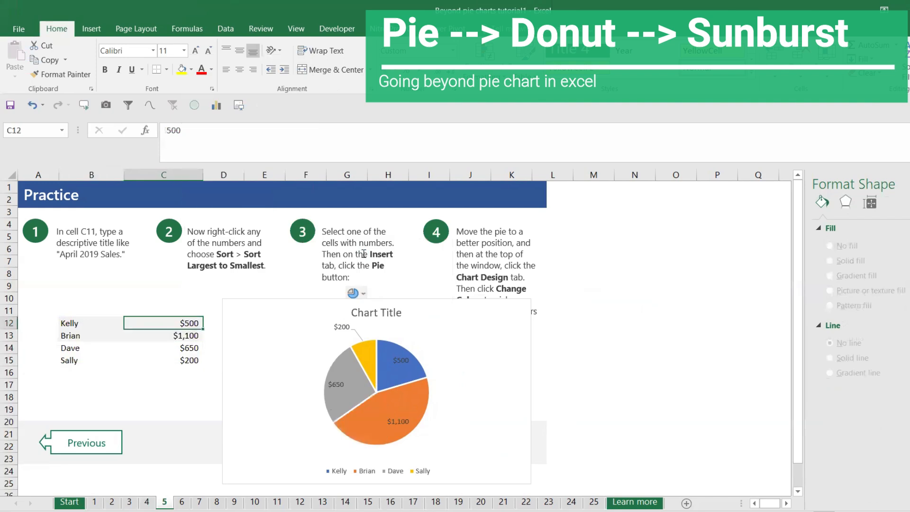
right_click(190, 324)
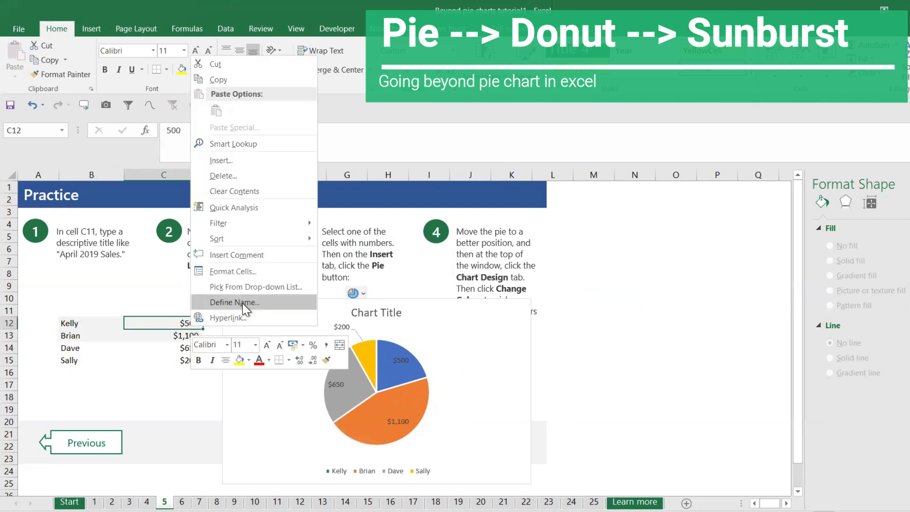
mouse_move(272, 237)
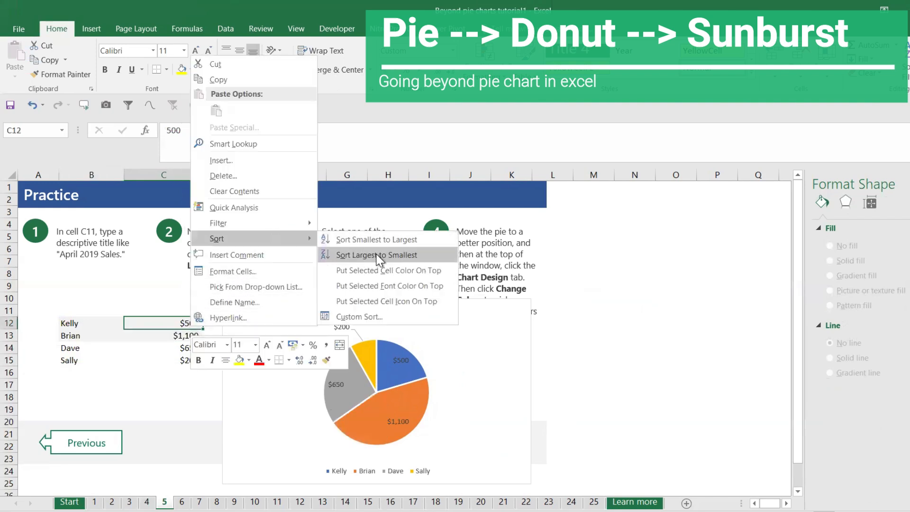
left_click(376, 254)
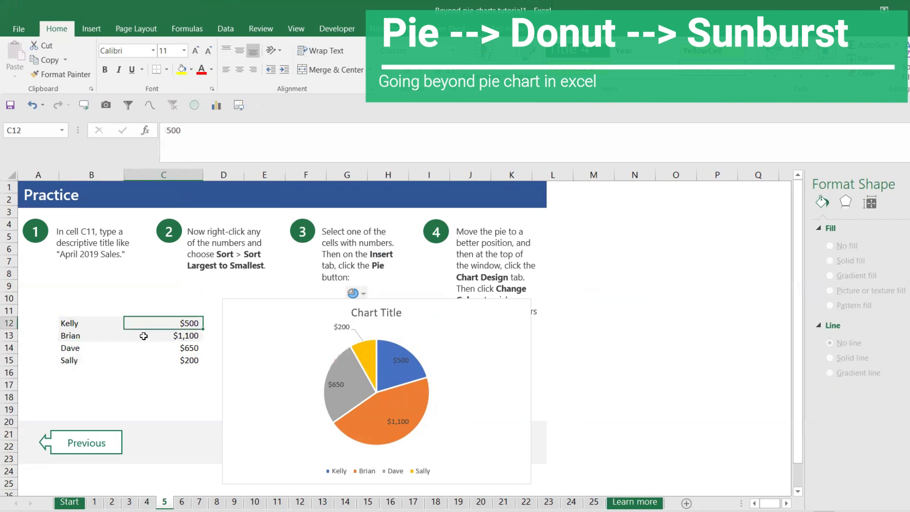
Select the whole table B12:C15 and sort it by name from Z to A.
left_click_drag(74, 324, 171, 359)
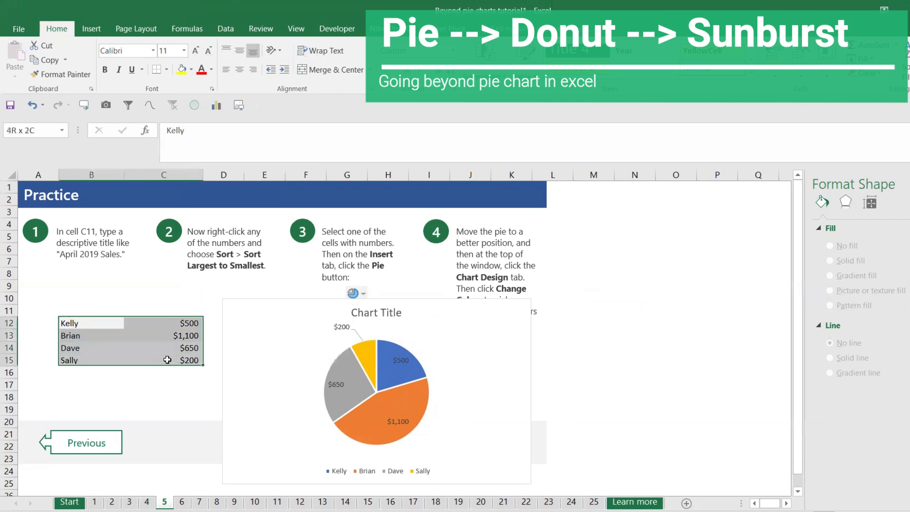
right_click(194, 323)
mouse_move(245, 236)
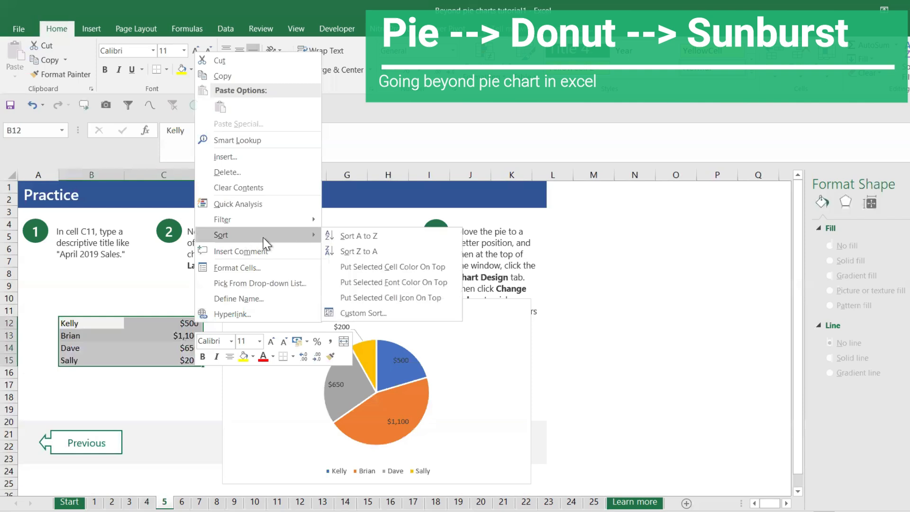
left_click(367, 252)
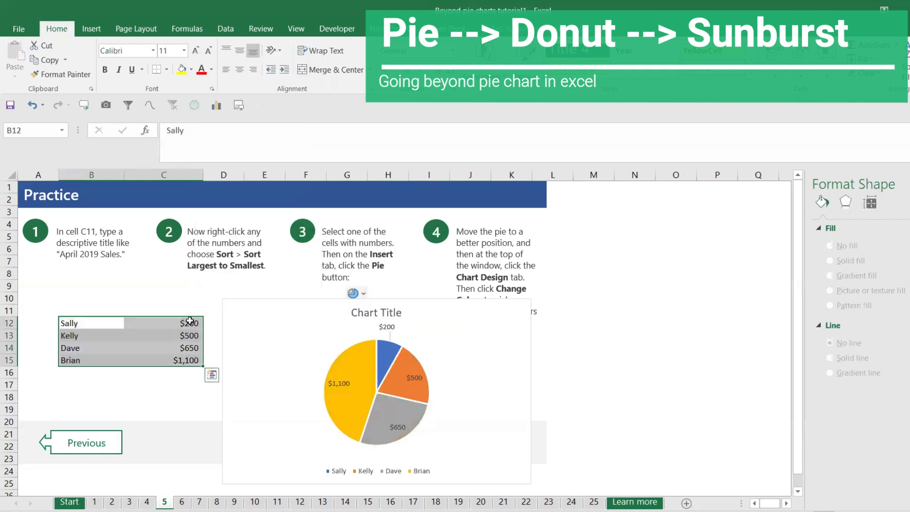
Sort B12:C15 by name from A to Z, so the amounts run from largest to smallest.
right_click(190, 320)
mouse_move(266, 234)
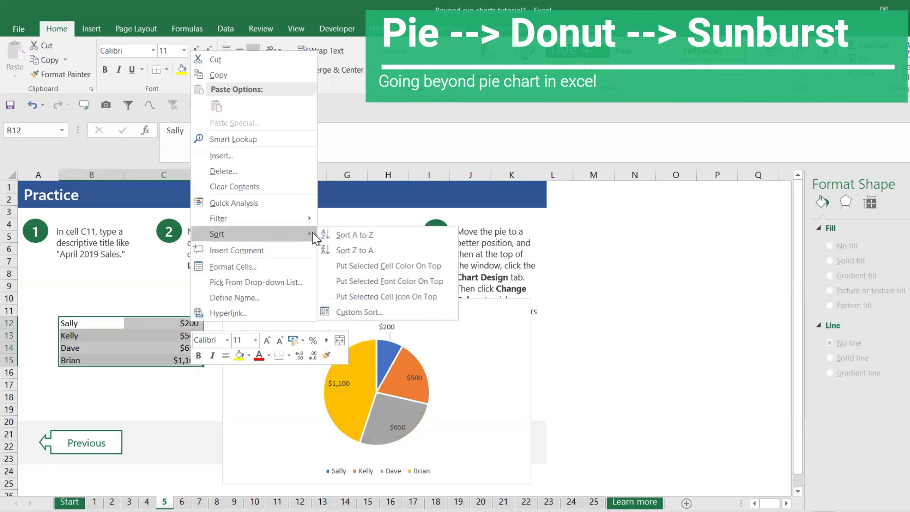
left_click(361, 250)
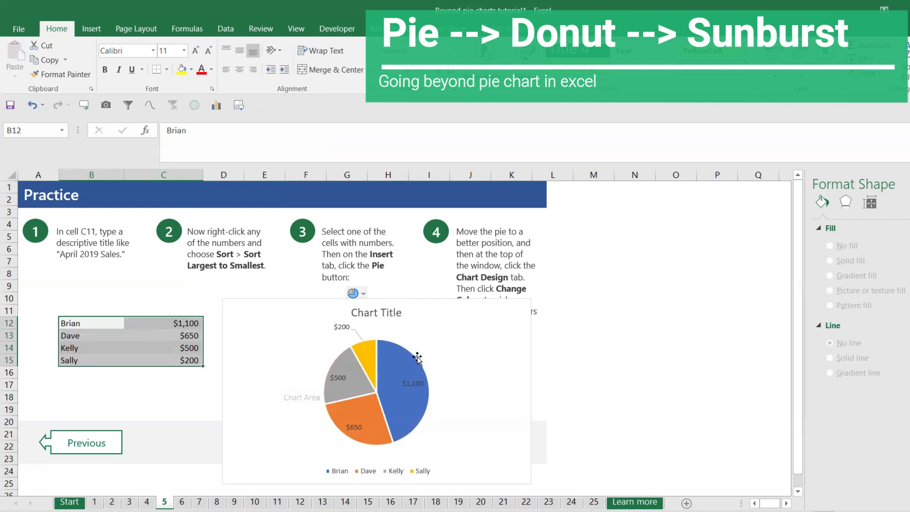
Delete the pie chart from practice sheet 5 and continue to sheet 6.
left_click(456, 327)
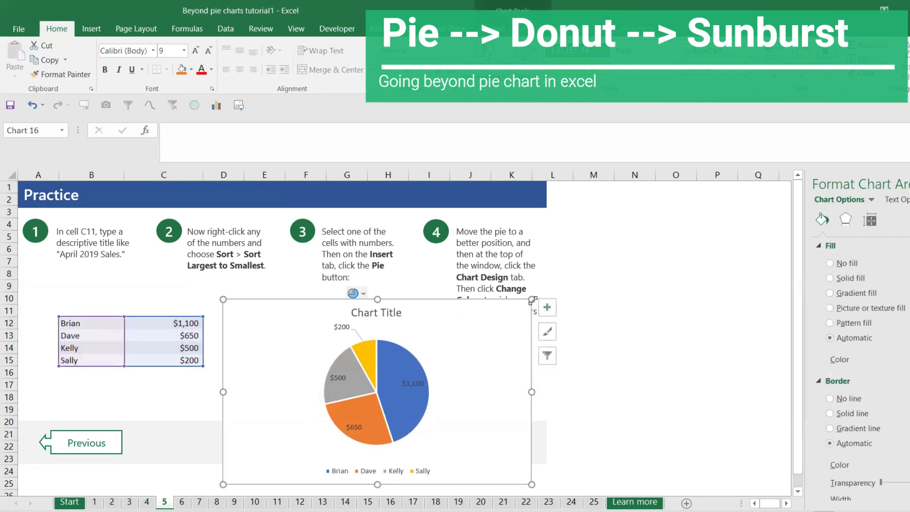
key("Delete")
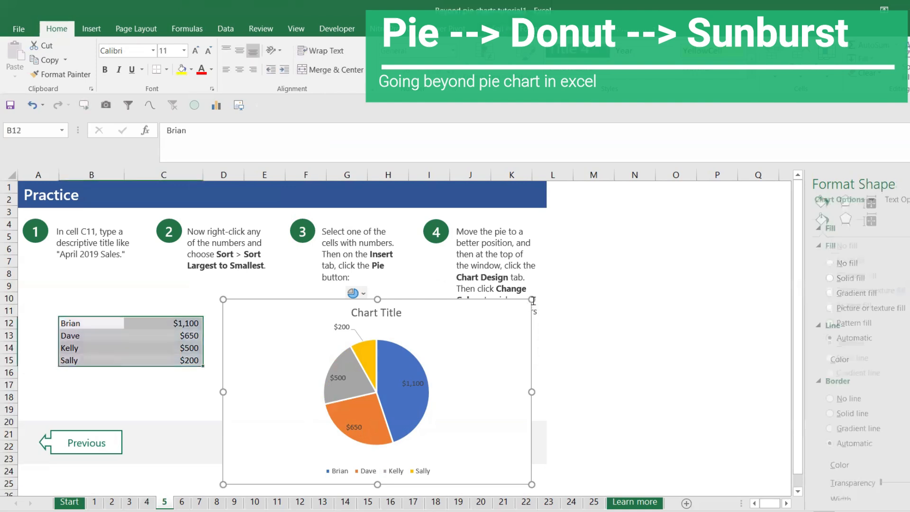
left_click(477, 449)
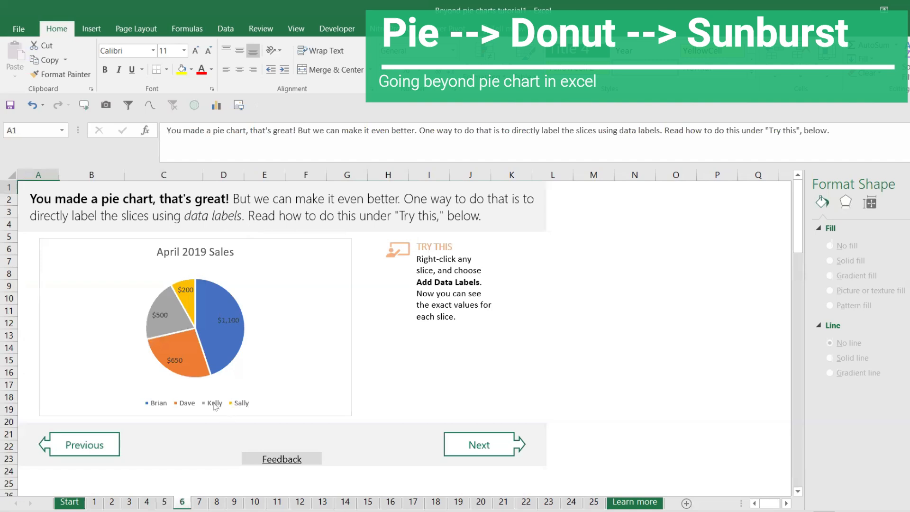
Insert a pie chart from the April 2019 sales table in B100:C104 on sheet 6.
left_click(194, 403)
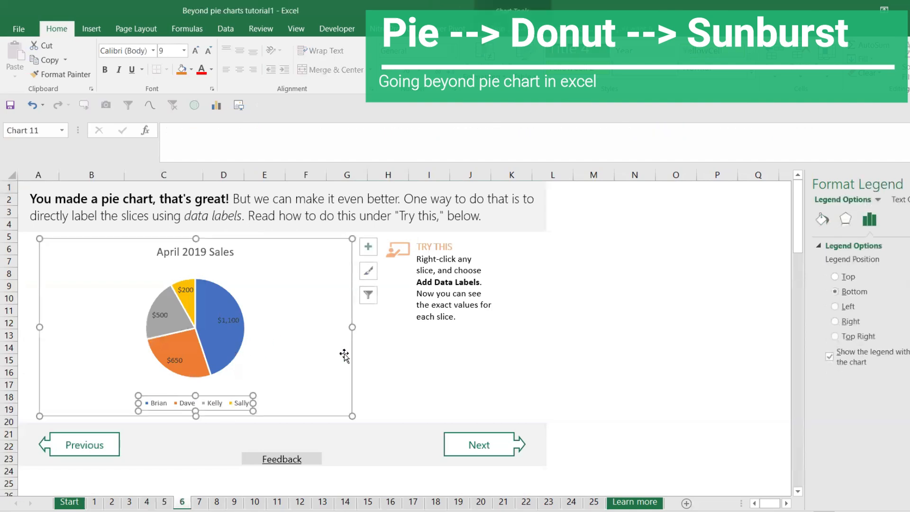
scroll(426, 369, "down", 11)
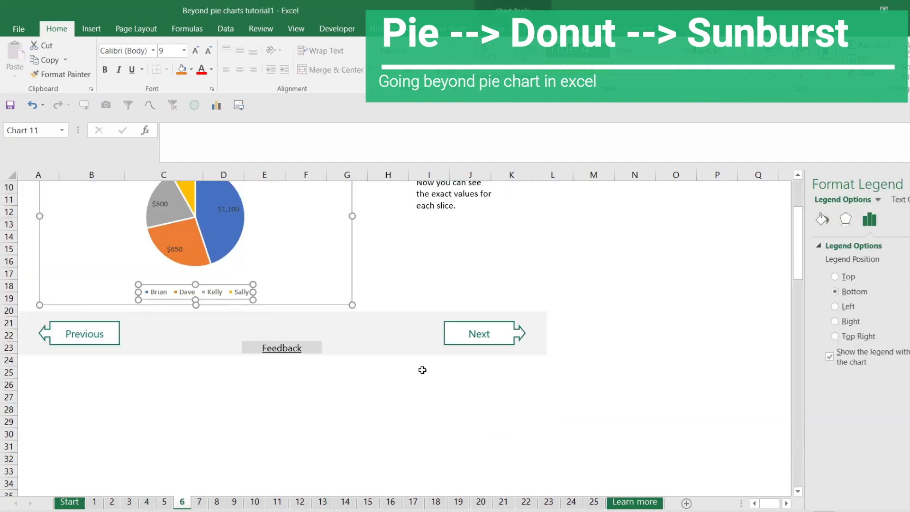
scroll(349, 376, "down", 19)
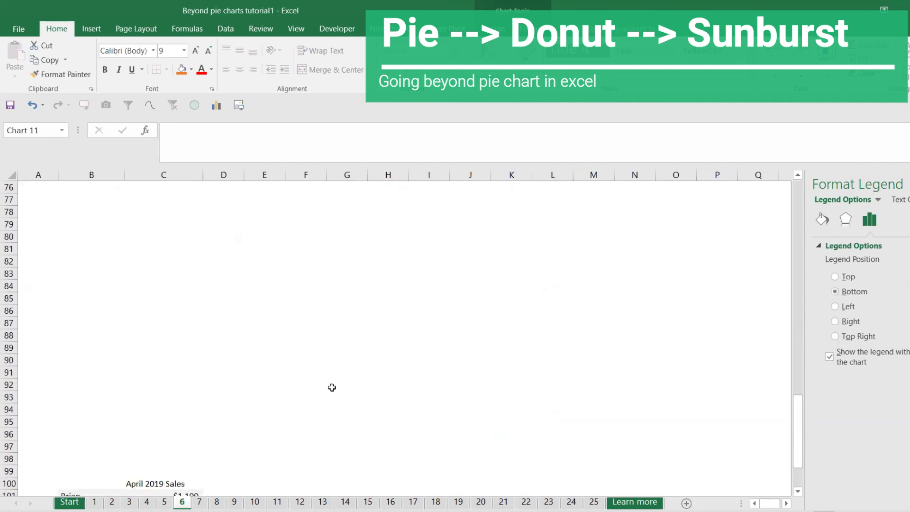
left_click_drag(69, 301, 192, 348)
left_click(91, 29)
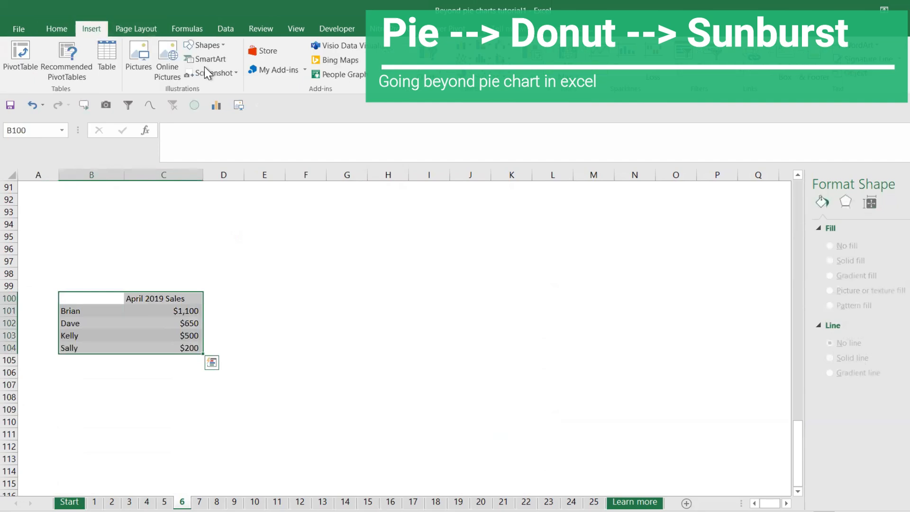
left_click(429, 59)
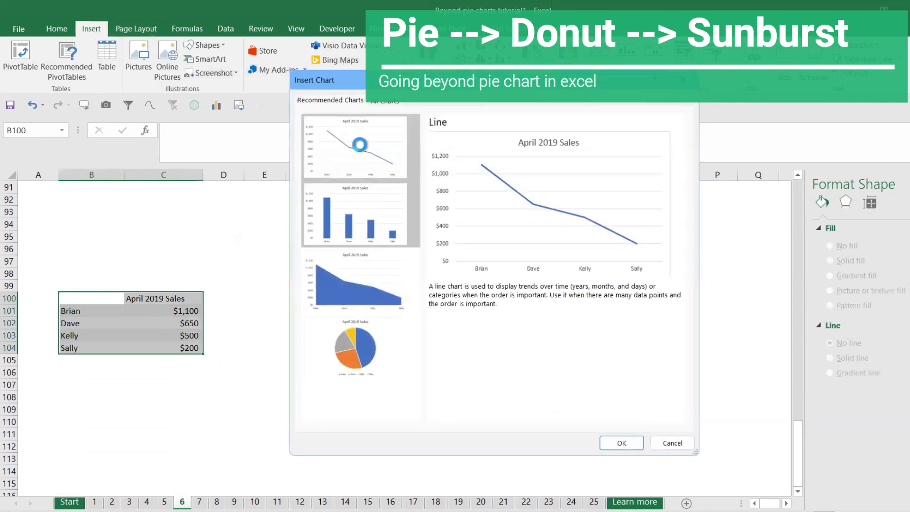
left_click(392, 99)
left_click(343, 179)
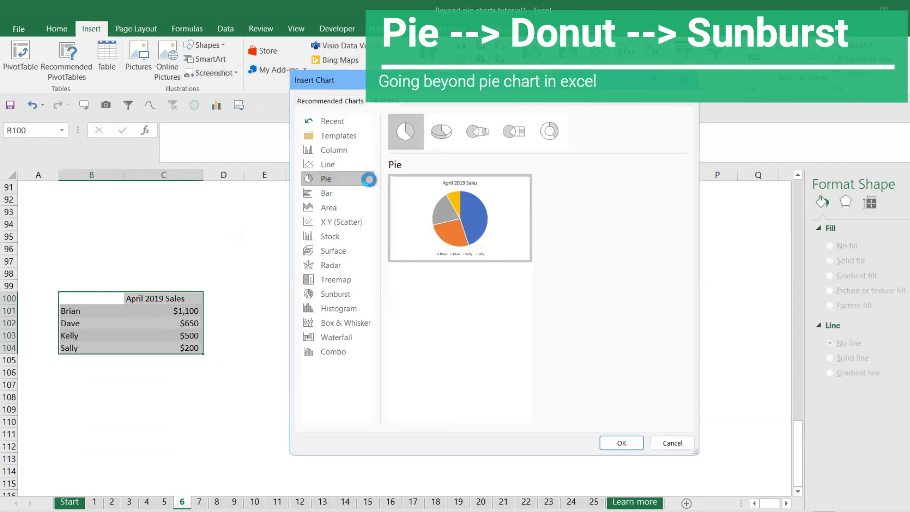
left_click(619, 442)
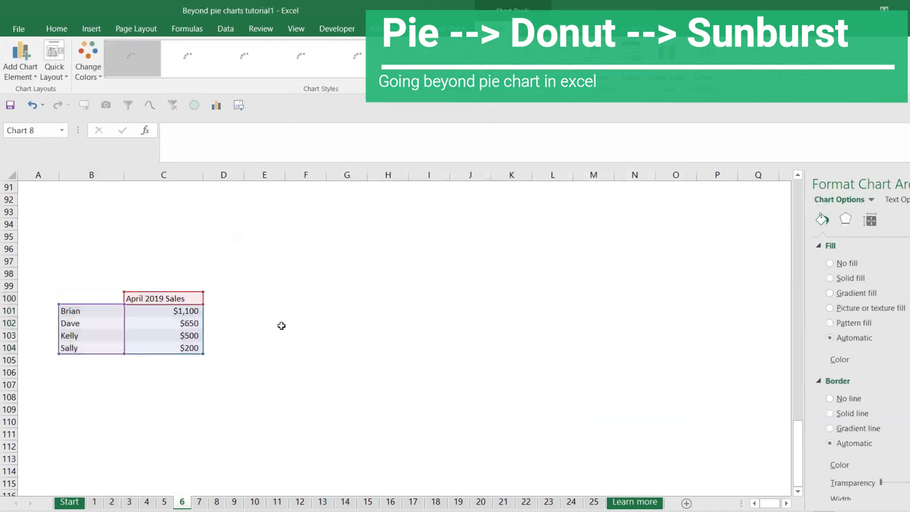
Add data labels to the slices of the new pie chart and open the label formatting options.
right_click(399, 303)
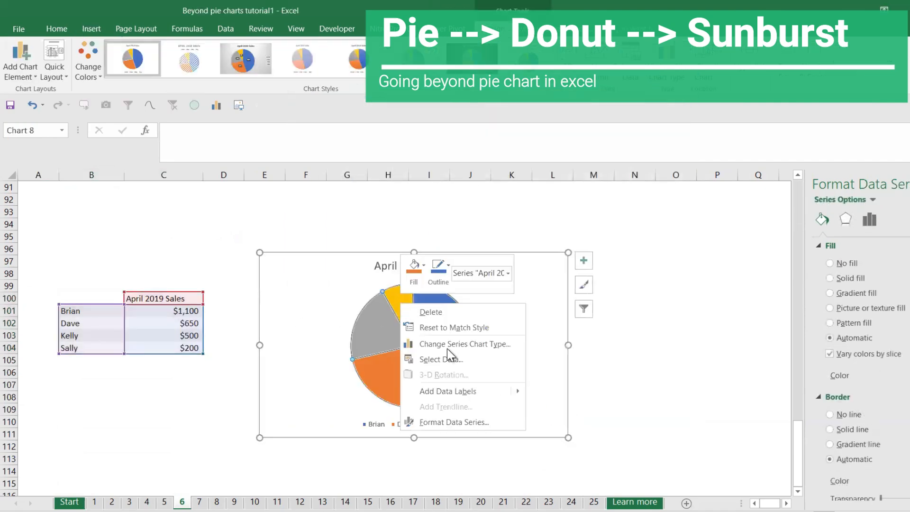
mouse_move(457, 396)
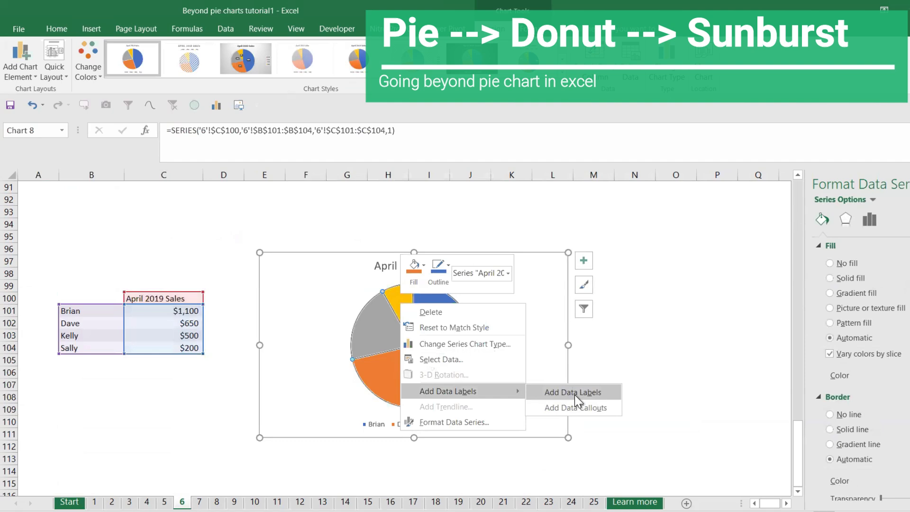
left_click(574, 394)
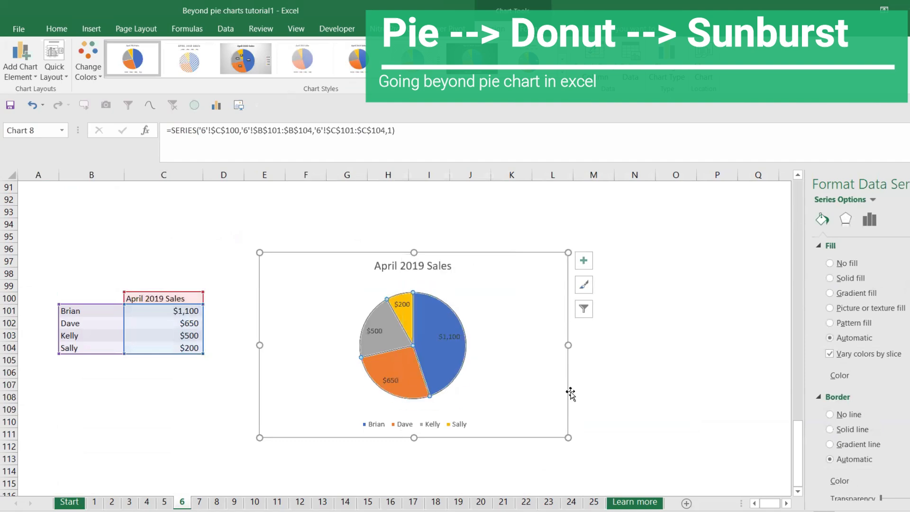
right_click(407, 316)
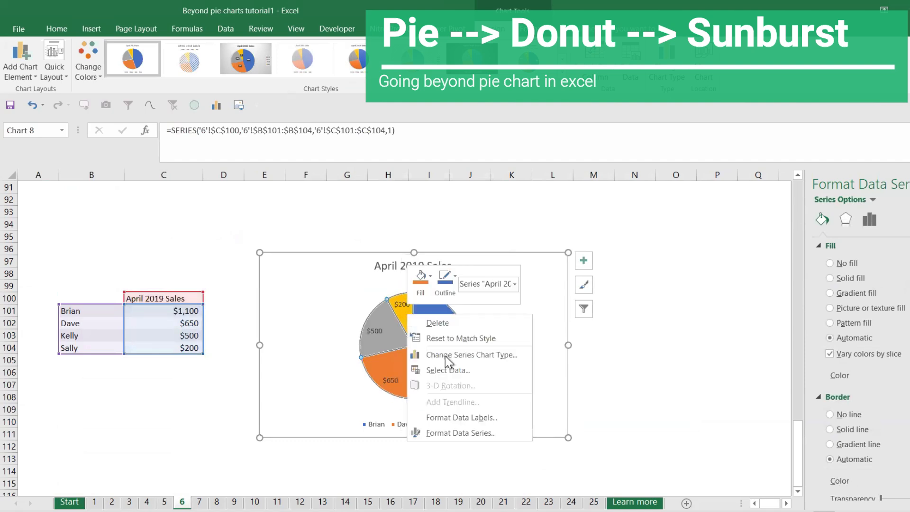
left_click(471, 417)
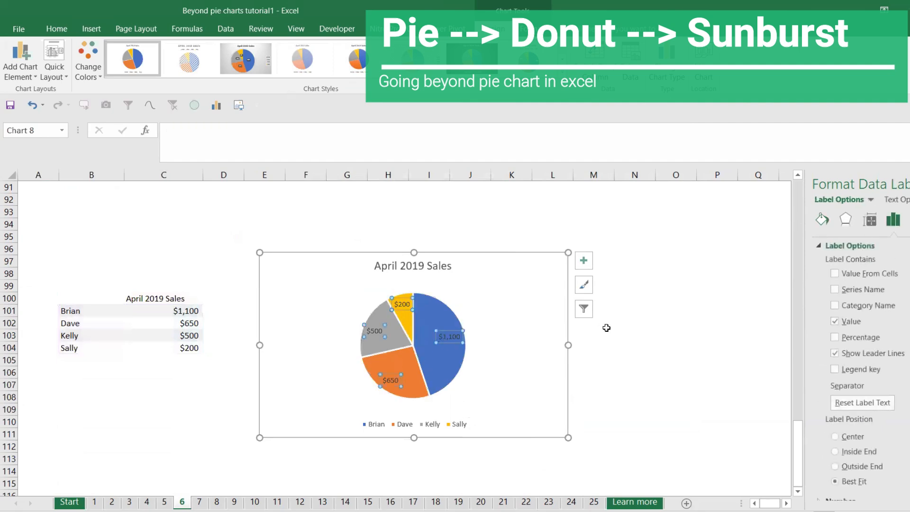
Continue to sheet 7 and open the data label formatting options for its pie chart.
scroll(675, 333, "up", 20)
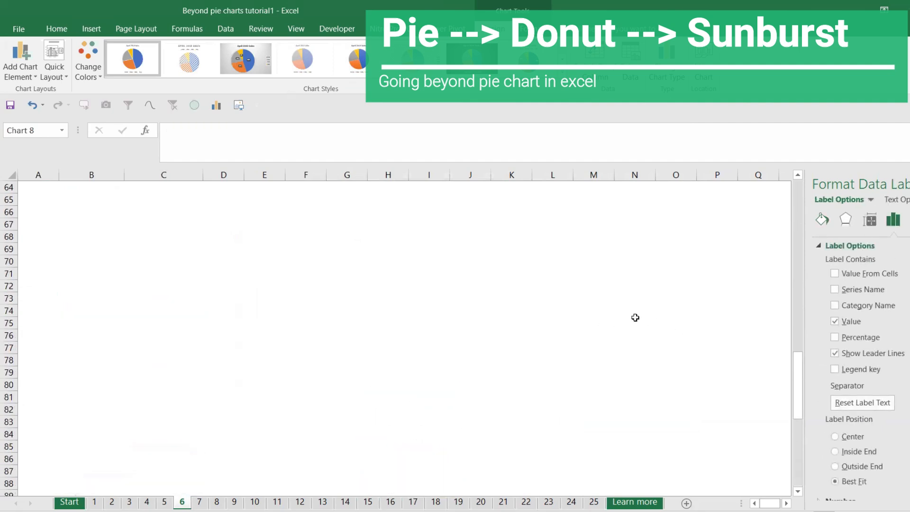
scroll(562, 302, "up", 9)
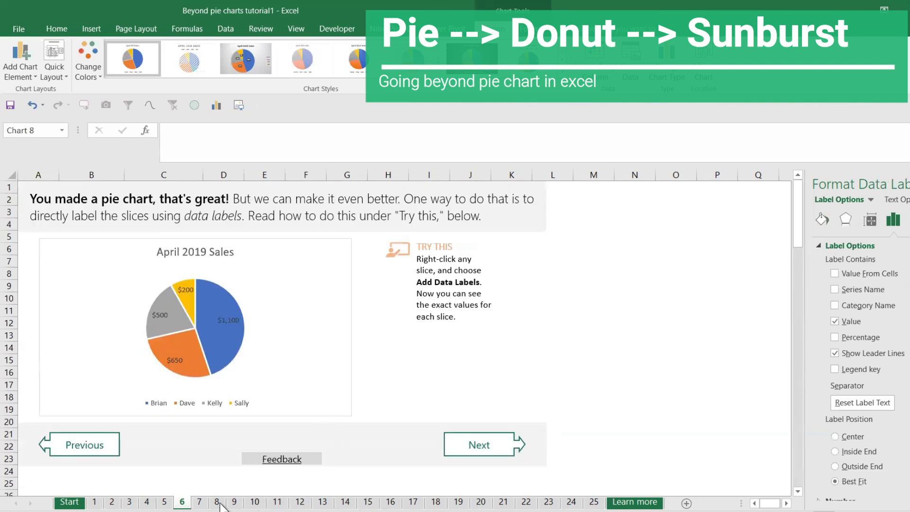
left_click(204, 501)
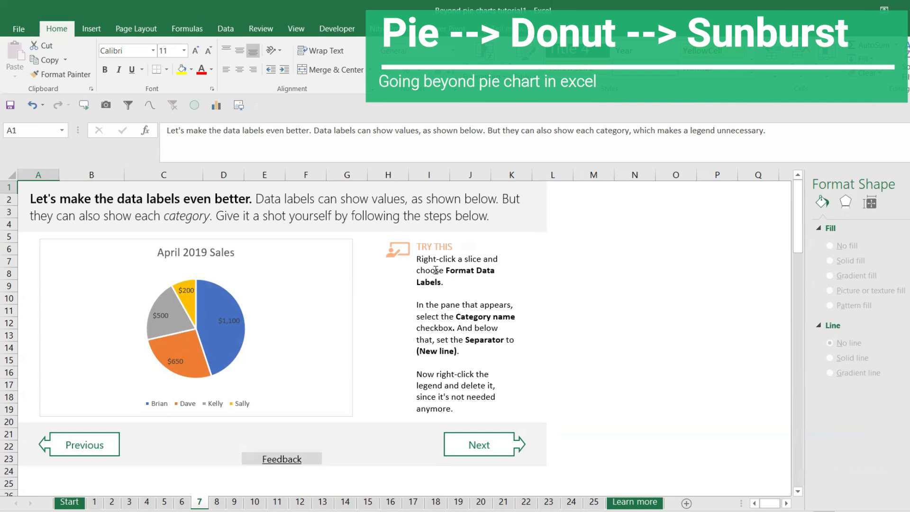
left_click(237, 326)
right_click(238, 327)
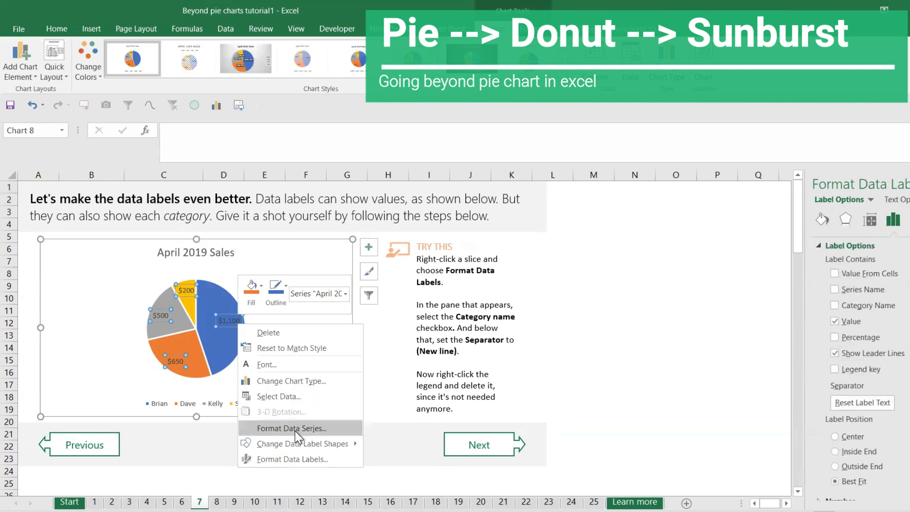
left_click(297, 459)
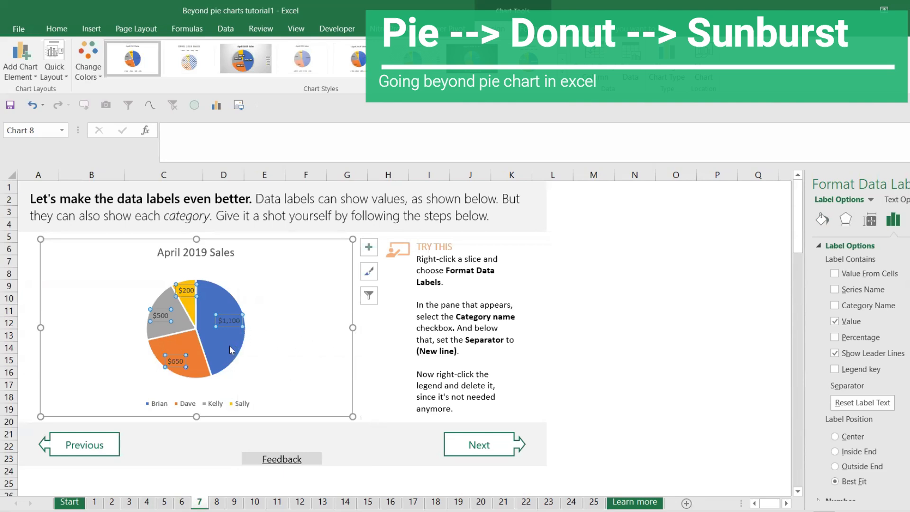
Examine the series, fill and effects formatting options of the pie chart on sheet 7.
left_click(241, 359)
right_click(242, 359)
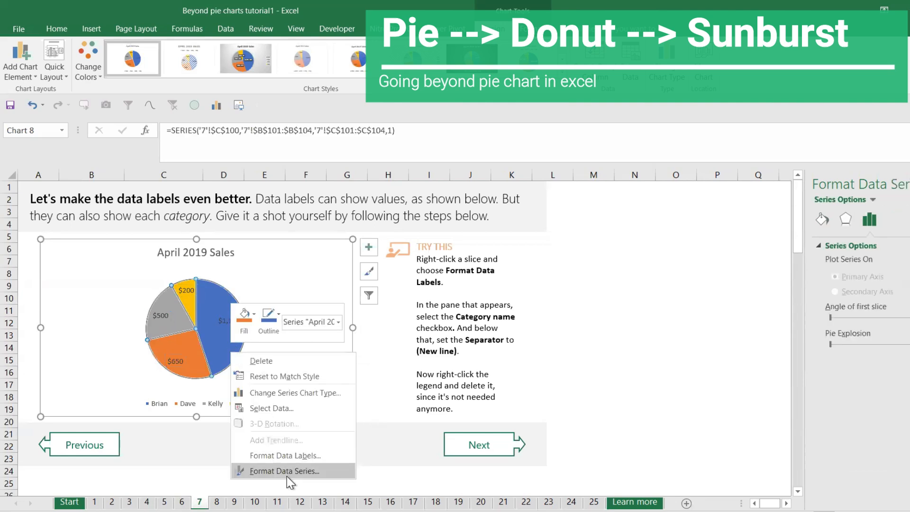
left_click(287, 471)
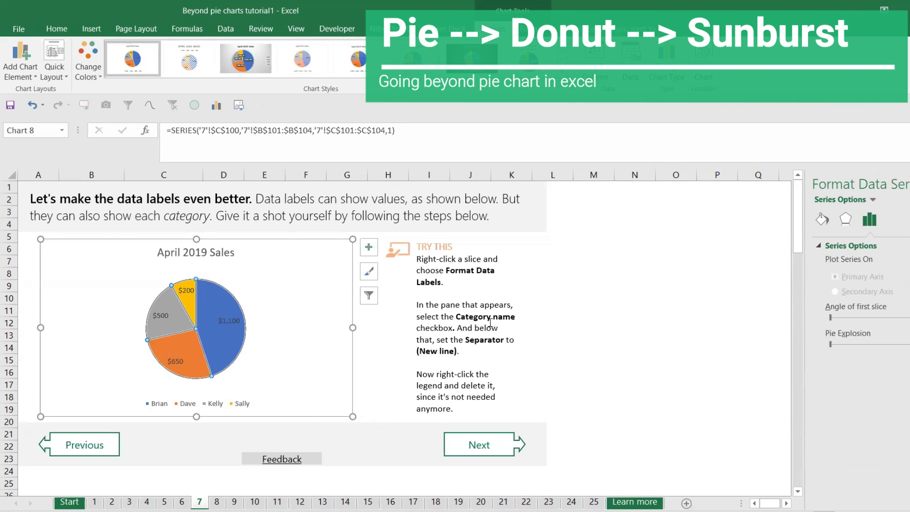
left_click(822, 221)
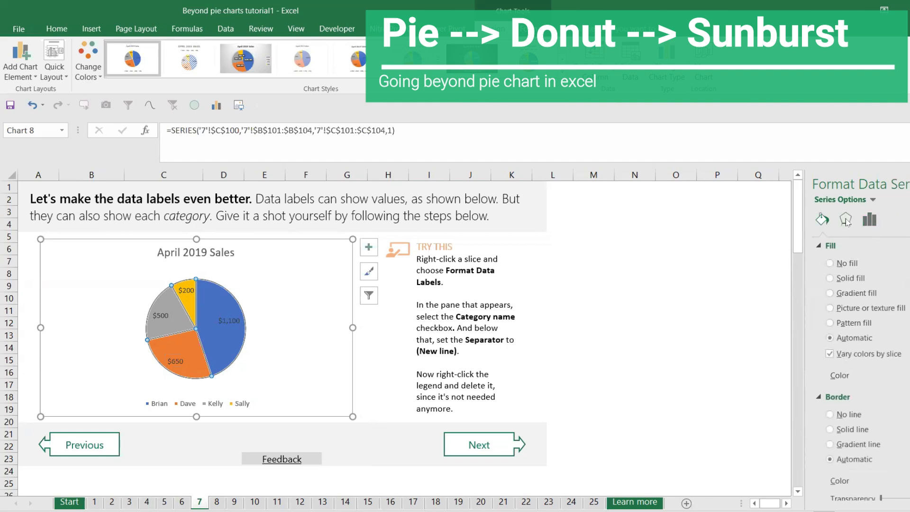
left_click(846, 220)
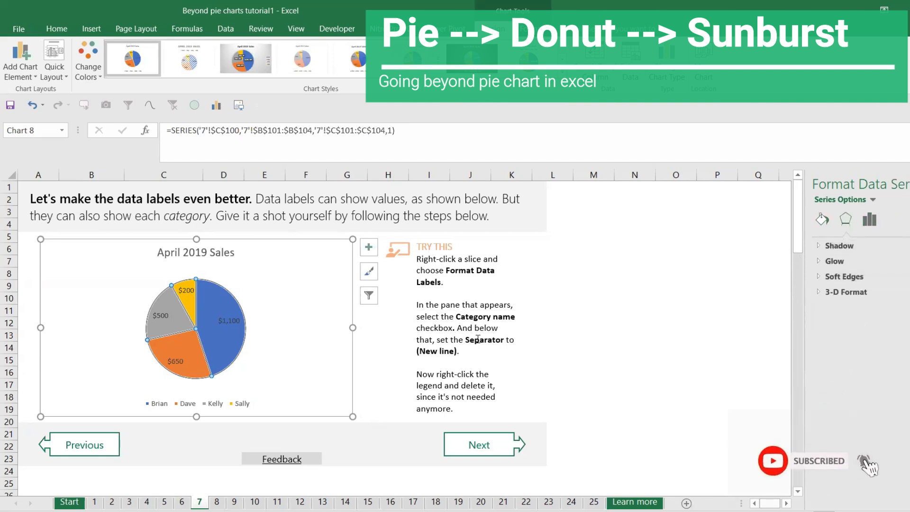
Continue past the percentage labels lesson on sheet 8 to the color emphasis tip on sheet 9.
left_click(446, 307)
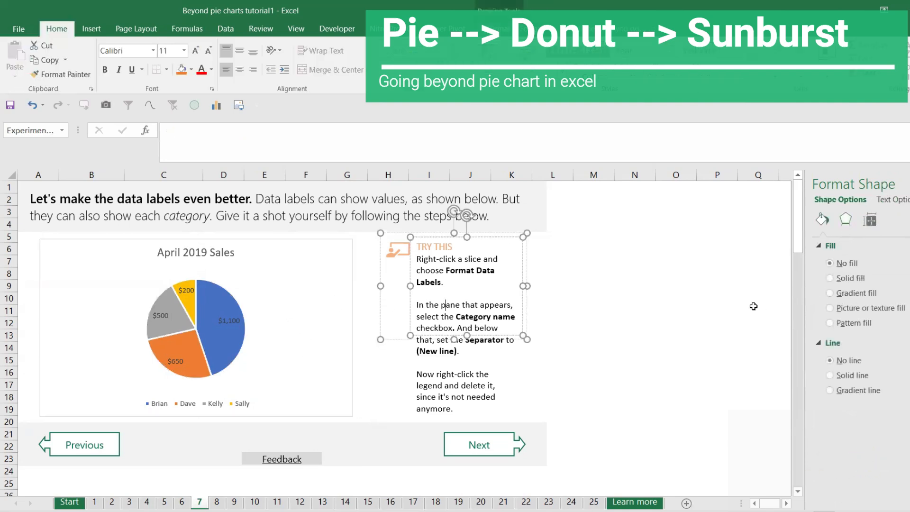
left_click(476, 444)
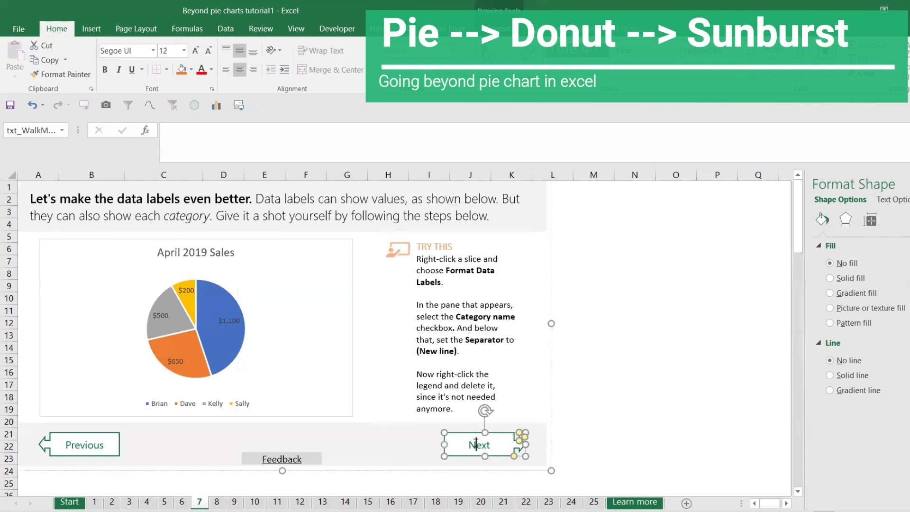
left_click(217, 503)
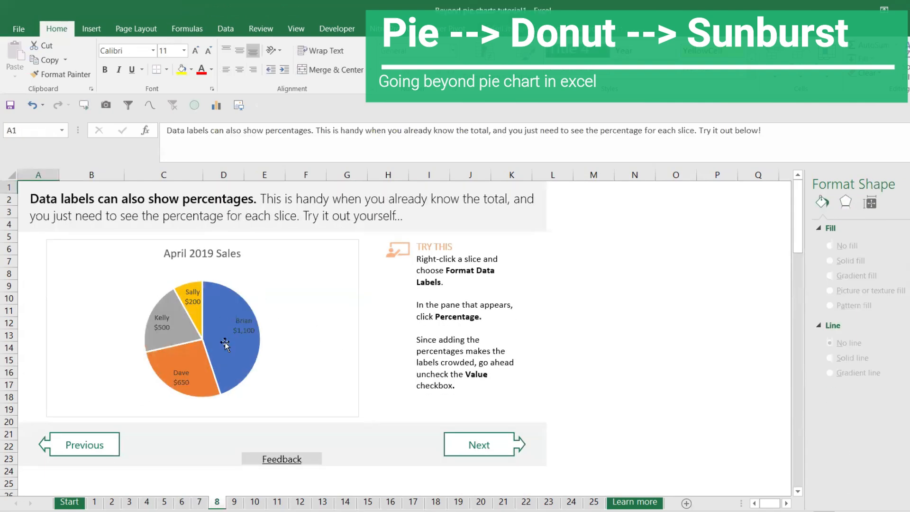
left_click(234, 503)
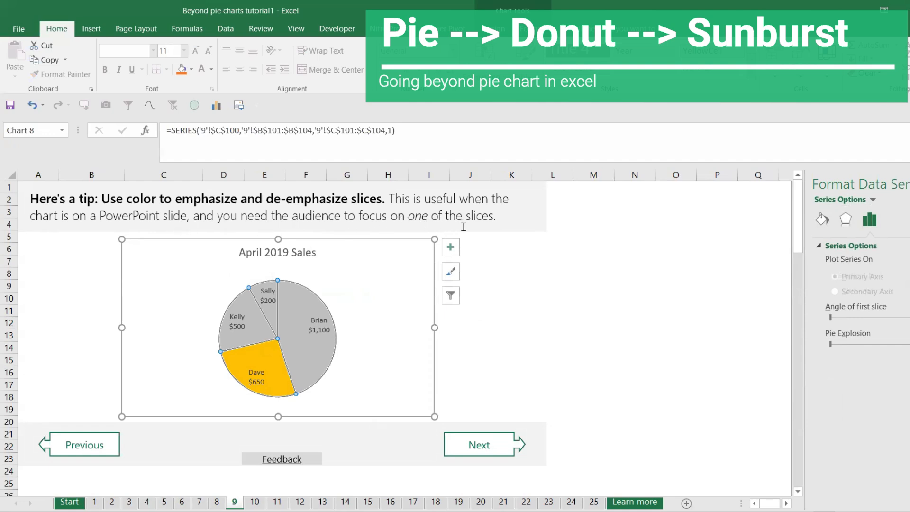
Examine the fill and effects options of the whole pie series on sheet 9.
left_click(314, 345)
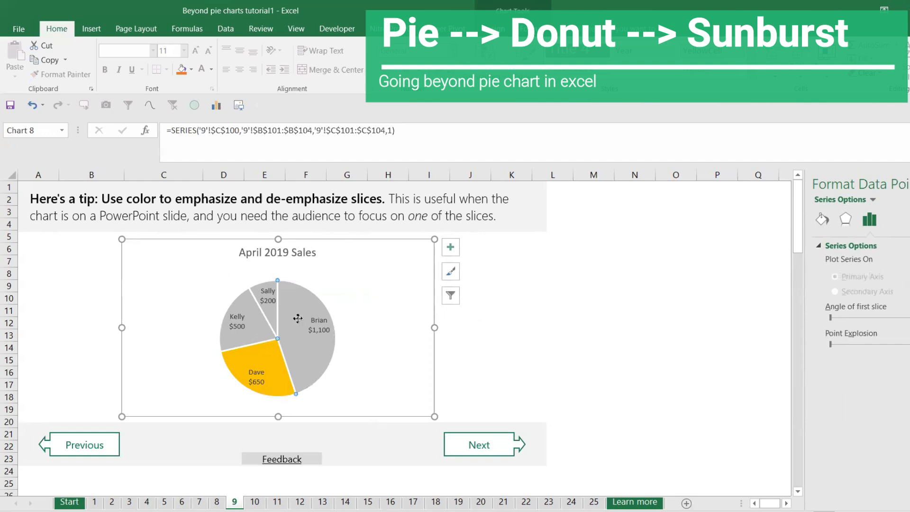
left_click(253, 374)
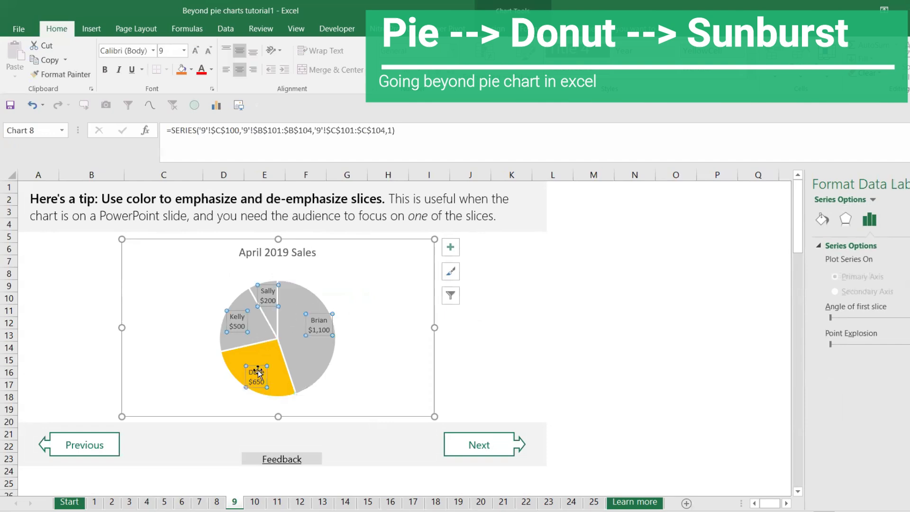
left_click(275, 353)
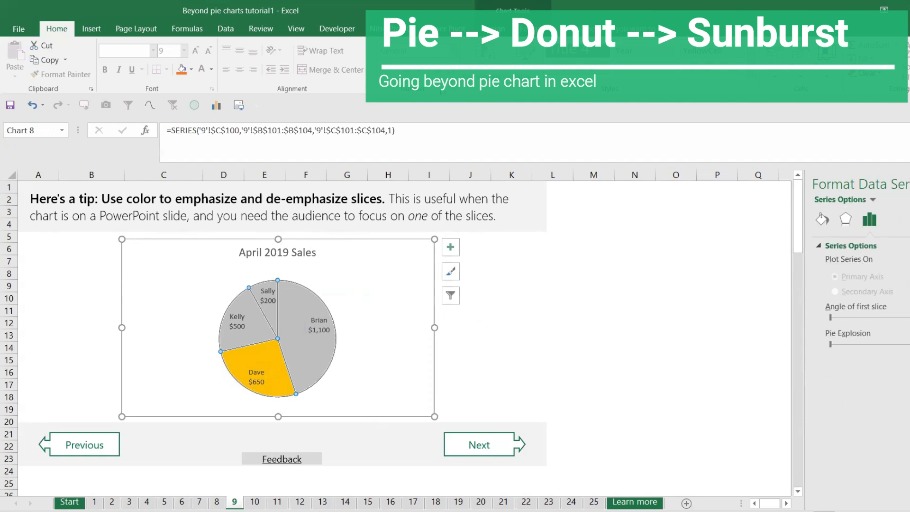
left_click(823, 219)
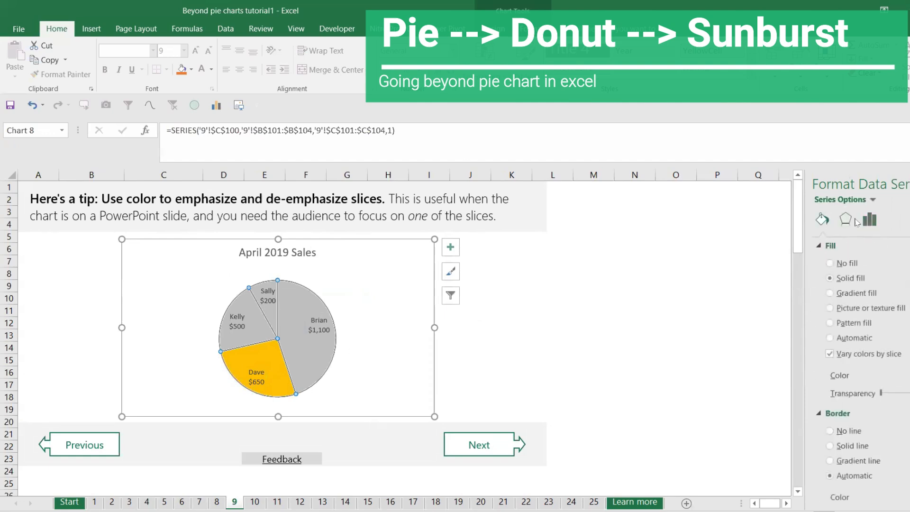
left_click(845, 219)
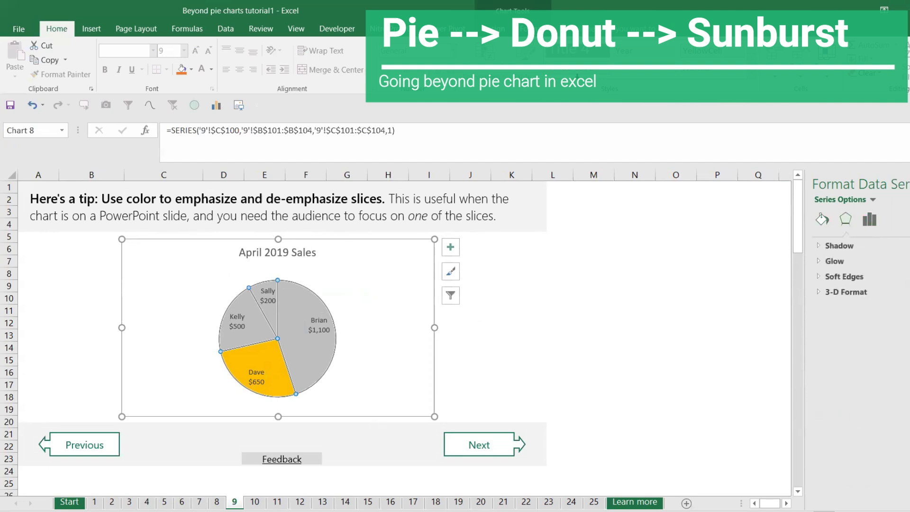
left_click(191, 70)
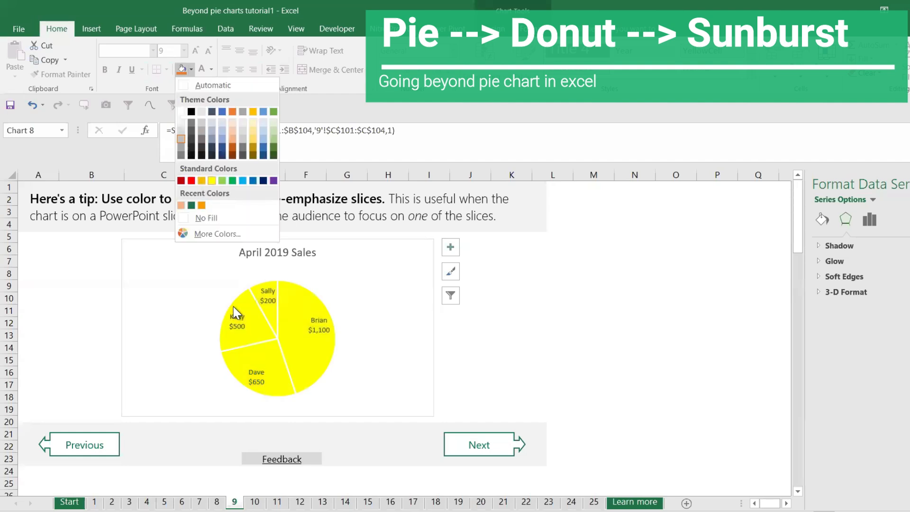
left_click(263, 358)
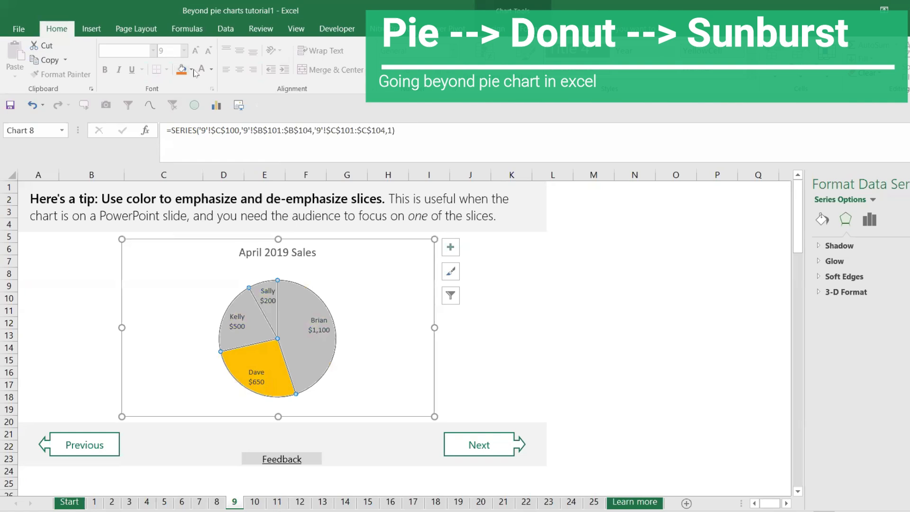
left_click(492, 29)
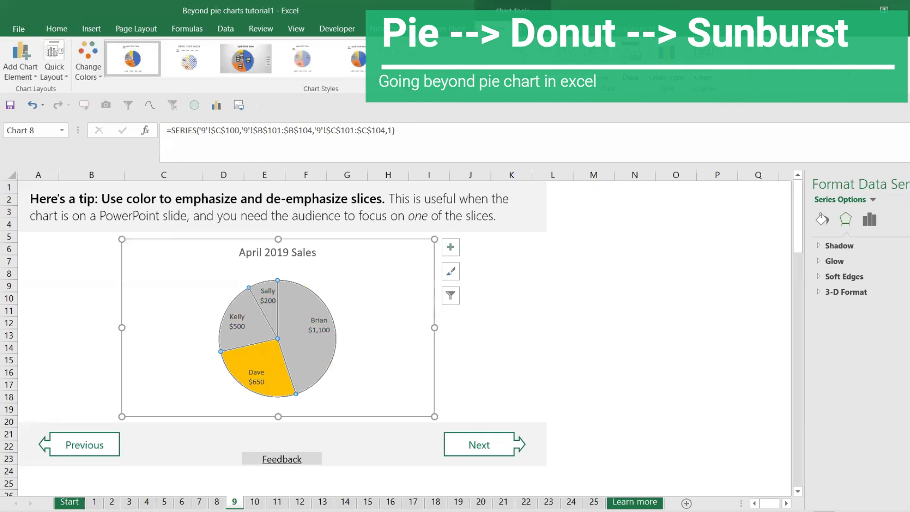
left_click(530, 29)
left_click(484, 46)
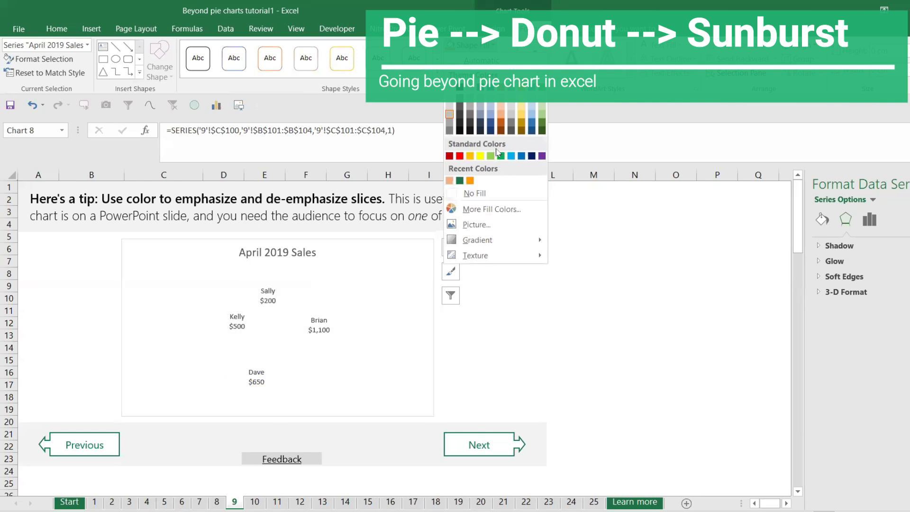
left_click(618, 228)
Select only the $650 slice of the pie on sheet 9 and give it an orange fill.
left_click(251, 366)
left_click(262, 353)
left_click(262, 353)
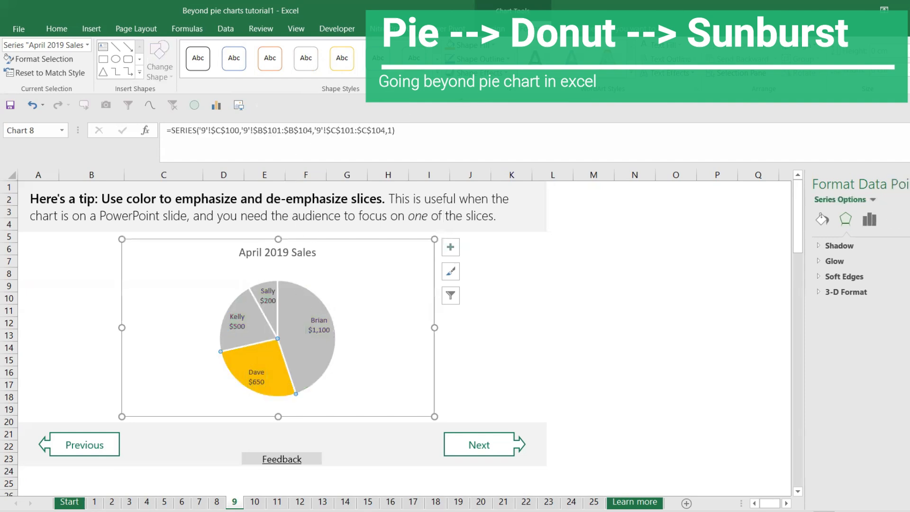
left_click(451, 46)
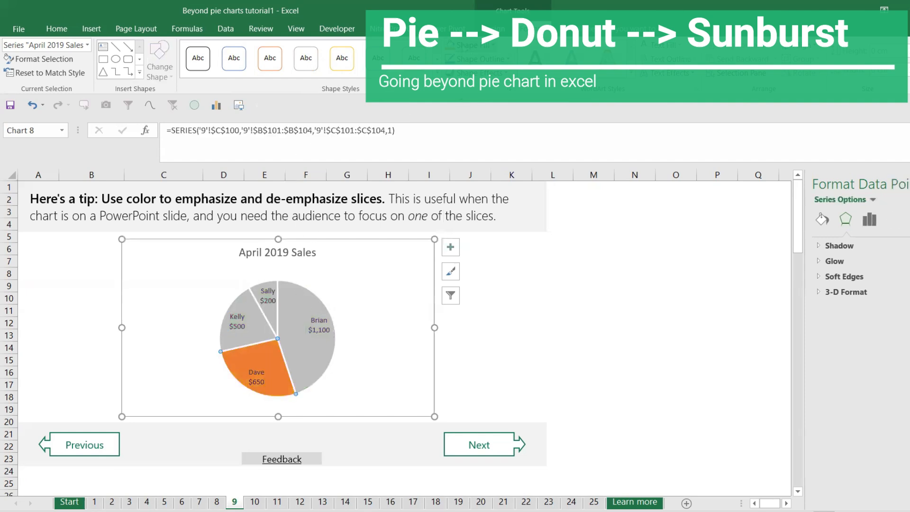
left_click(492, 337)
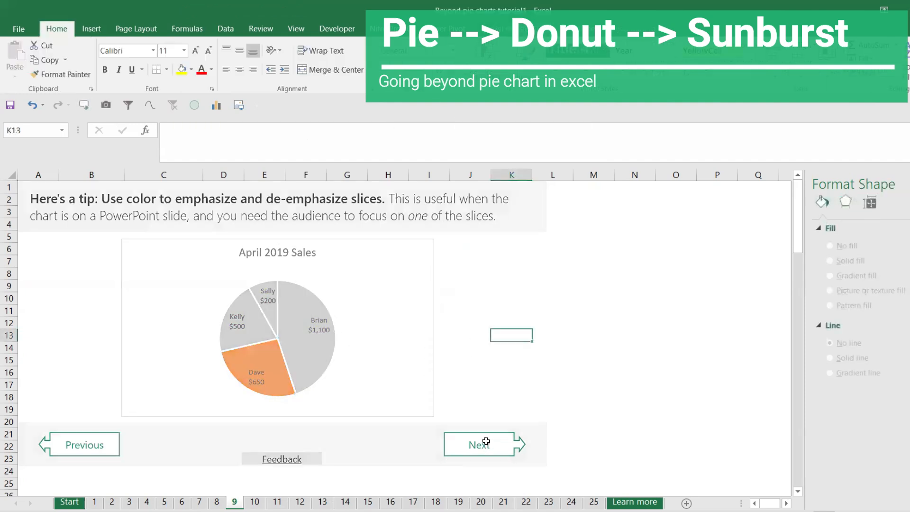
Continue to sheet 10 and review the four practice instructions for emphasizing and de-emphasizing slices with color.
left_click(485, 444)
scroll(232, 359, "down", 2)
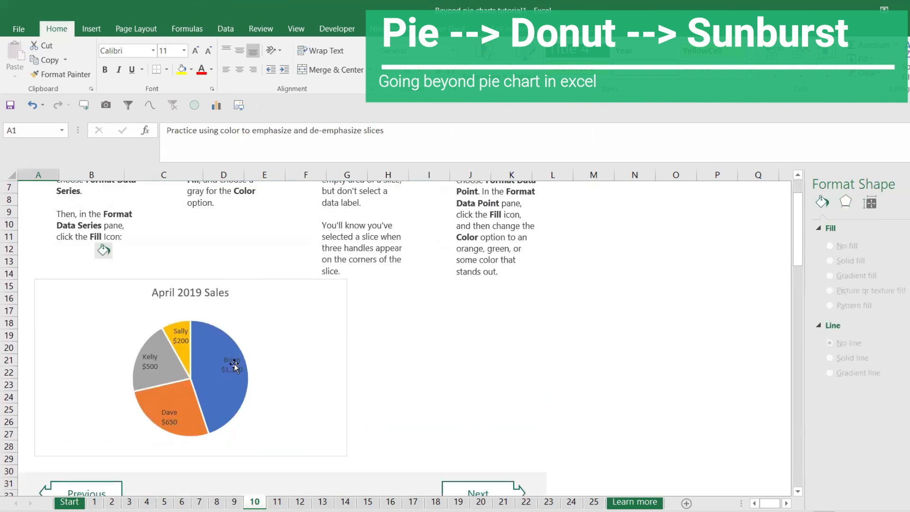
scroll(339, 338, "up", 2)
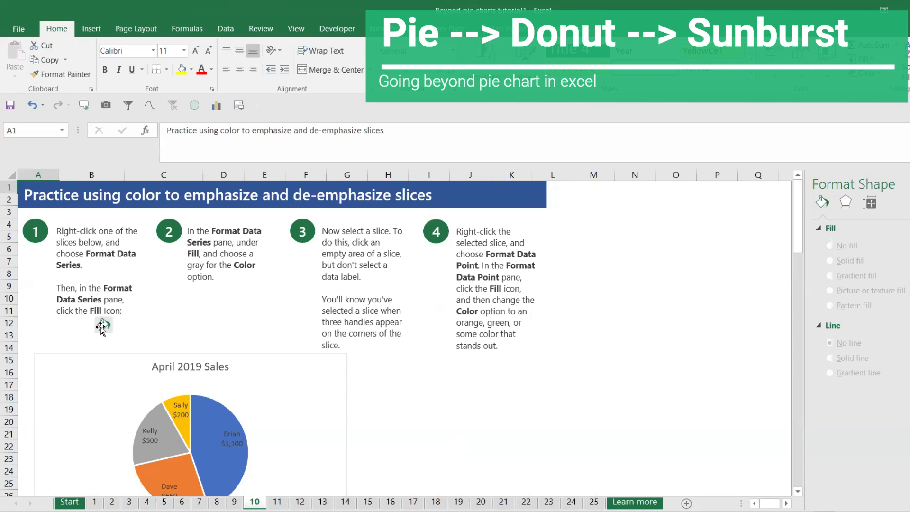
scroll(215, 309, "down", 2)
left_click(236, 333)
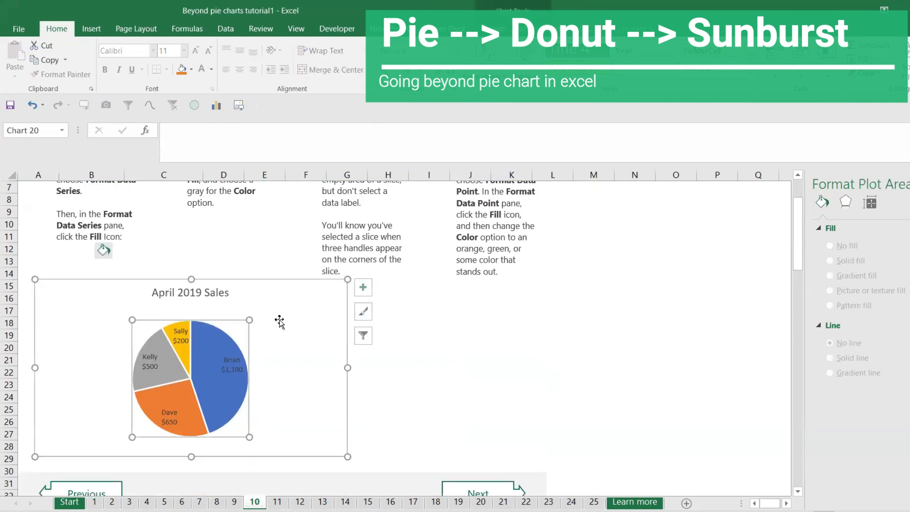
scroll(298, 332, "up", 1)
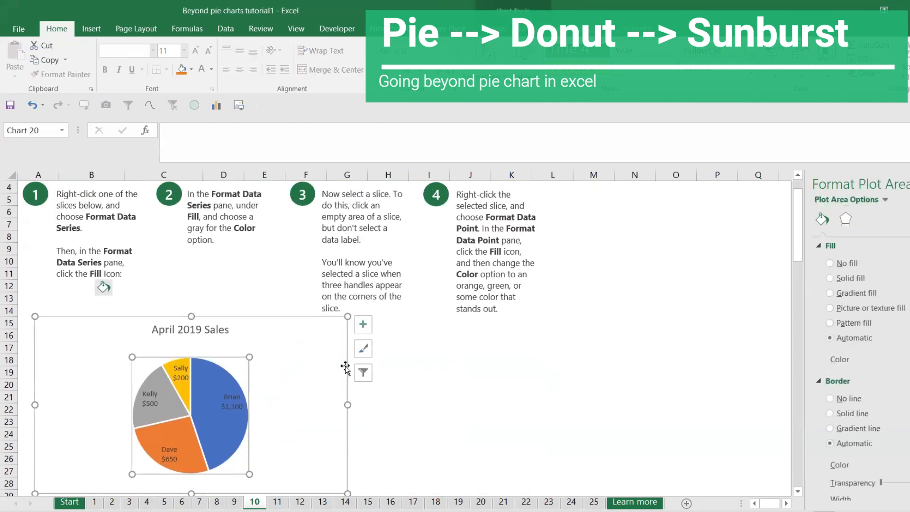
scroll(247, 329, "up", 1)
scroll(247, 327, "up", 1)
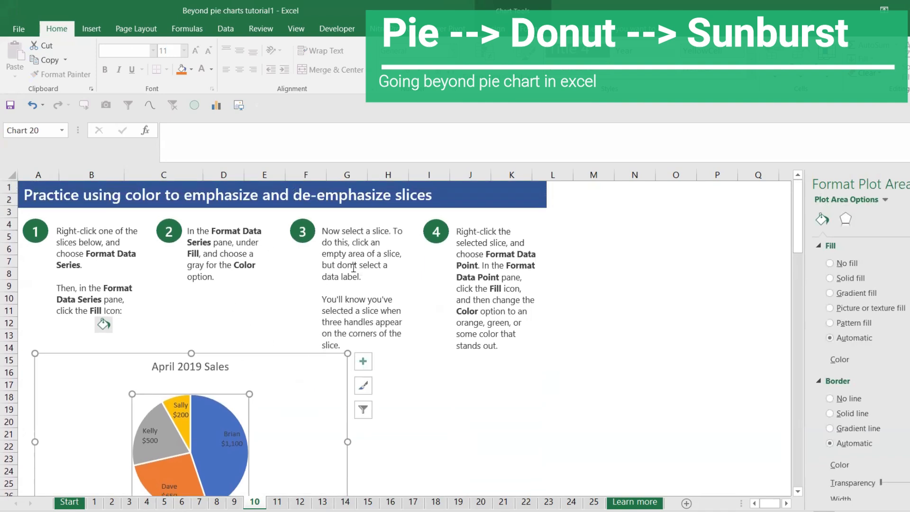
On sheet 11, insert a 2-D pie chart from the sales data in B101:C104 and place it above the data.
left_click(277, 501)
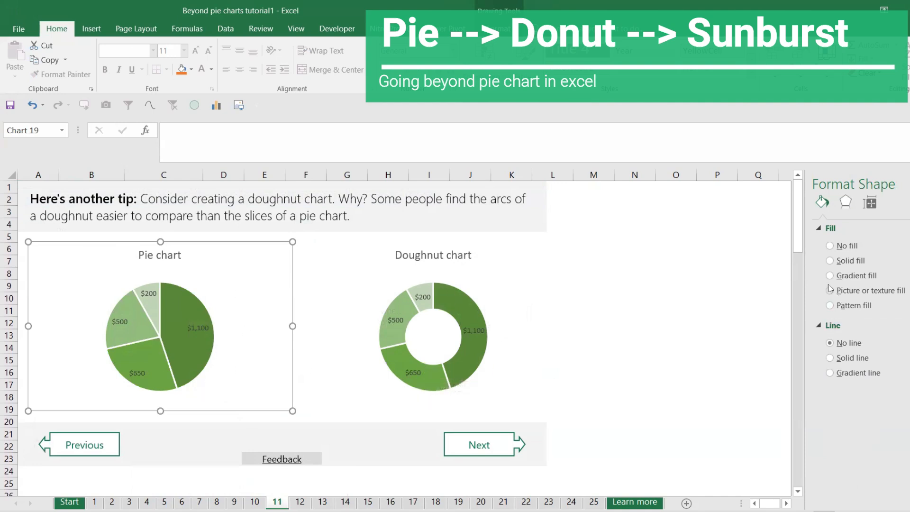
left_click_drag(800, 232, 798, 474)
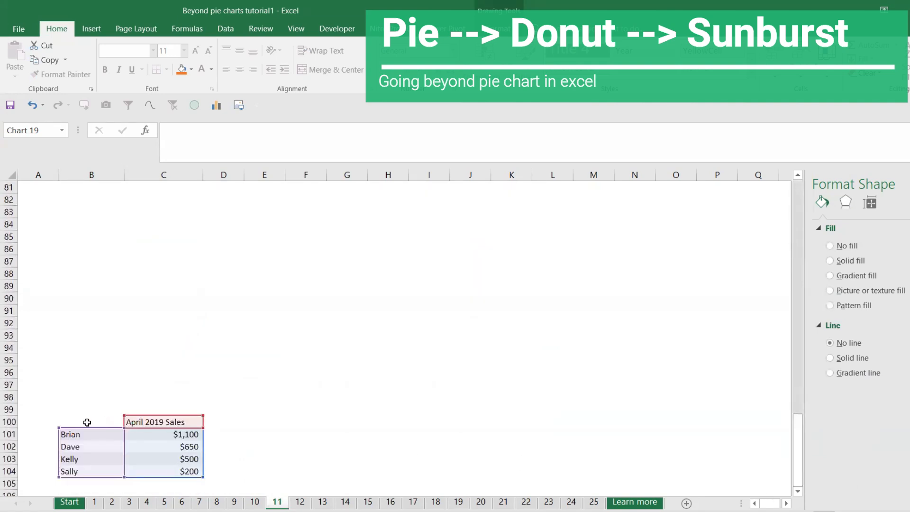
left_click_drag(88, 434, 187, 469)
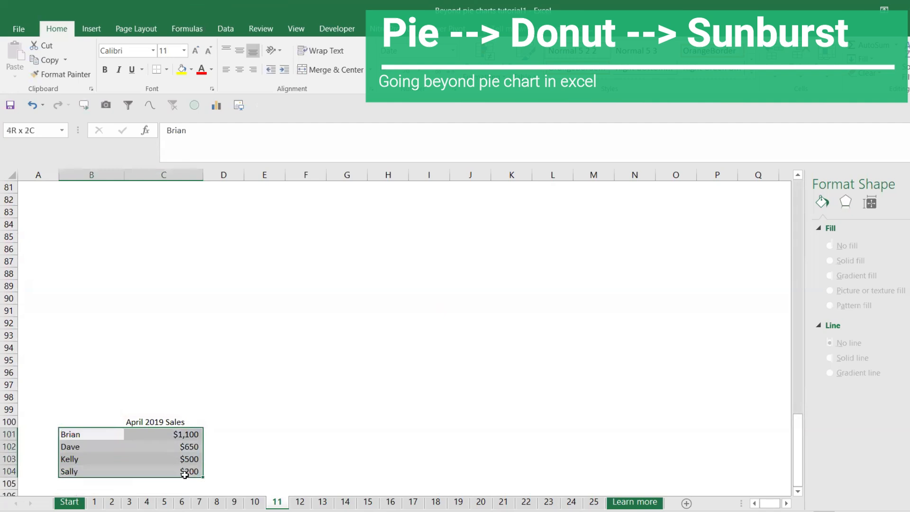
left_click(91, 29)
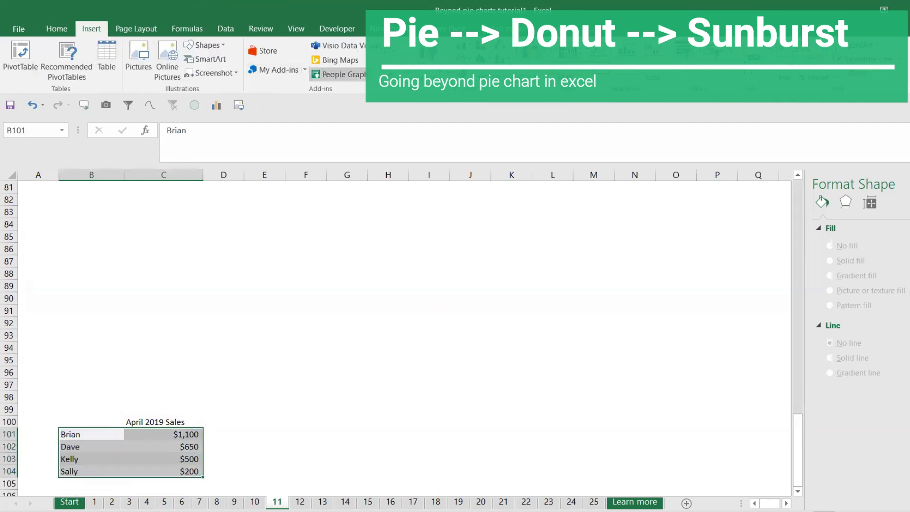
left_click(429, 61)
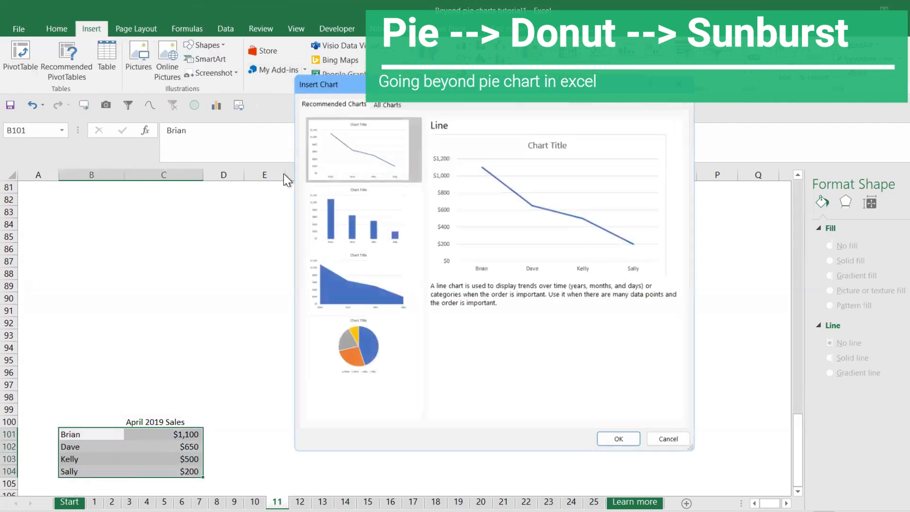
left_click(388, 101)
left_click(327, 178)
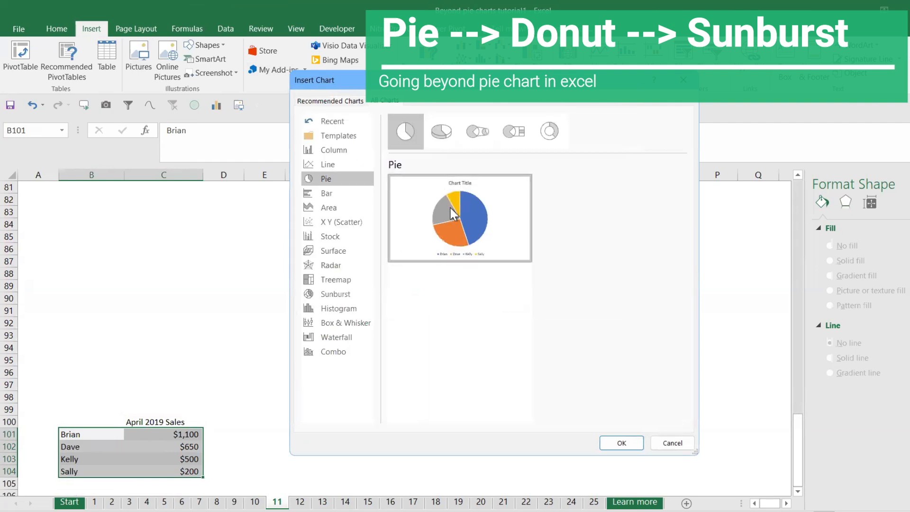
left_click(609, 441)
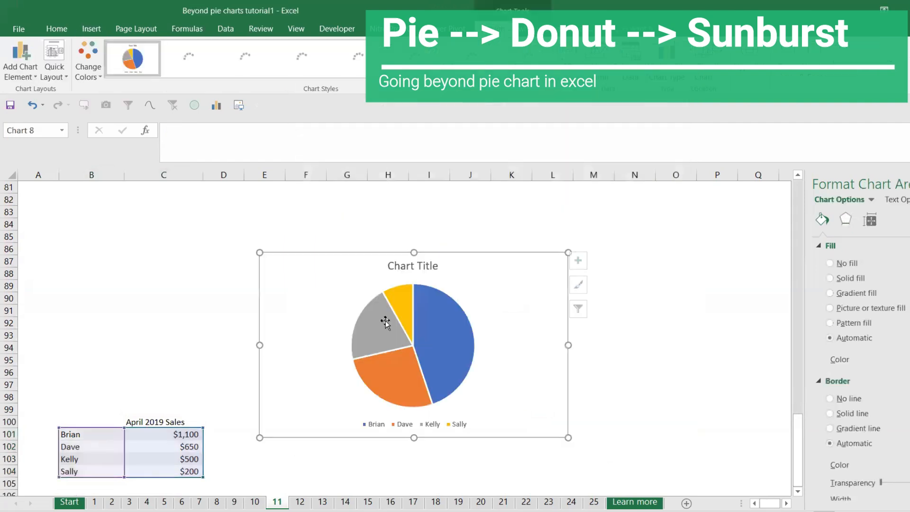
left_click_drag(453, 271, 245, 213)
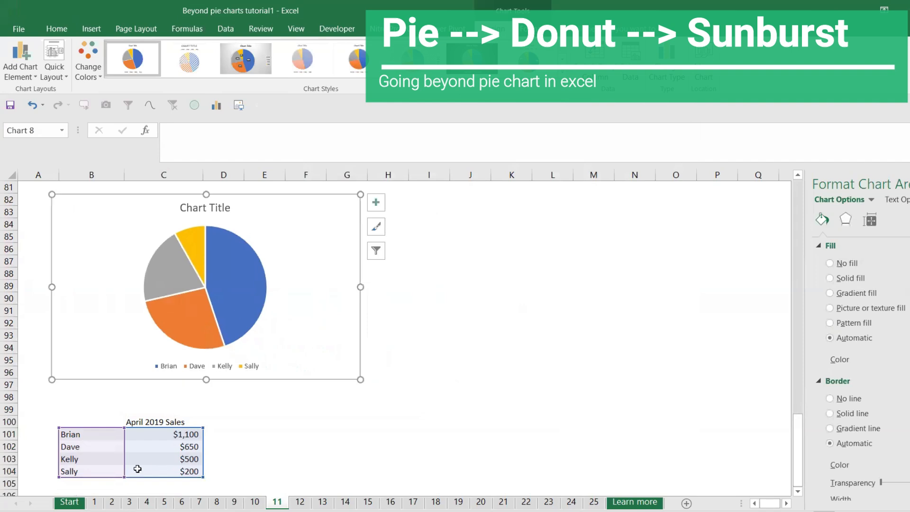
Insert a doughnut chart from the same B101:C104 data and place it beside the new pie chart.
left_click_drag(83, 435, 187, 471)
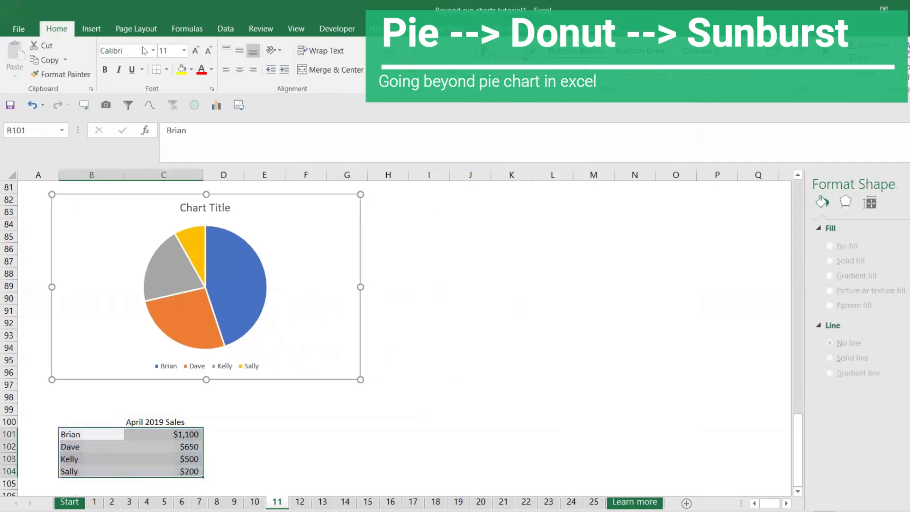
left_click(89, 31)
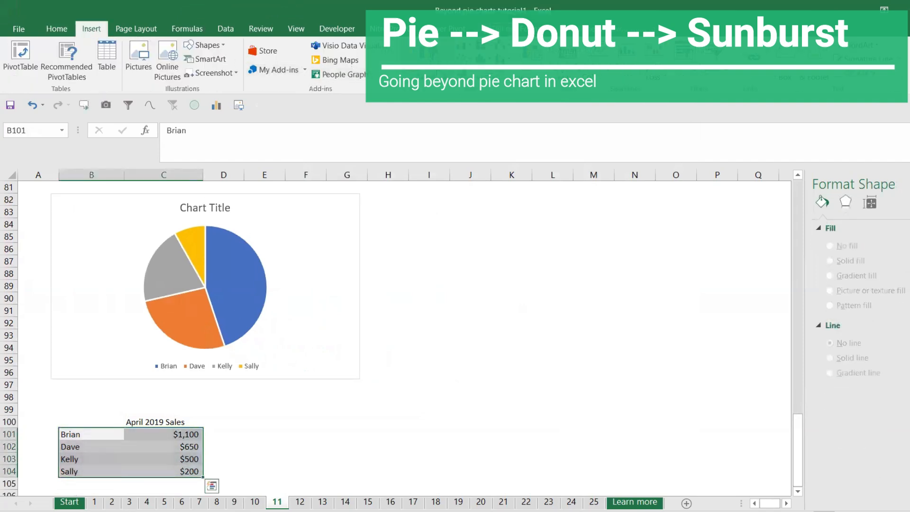
left_click(408, 57)
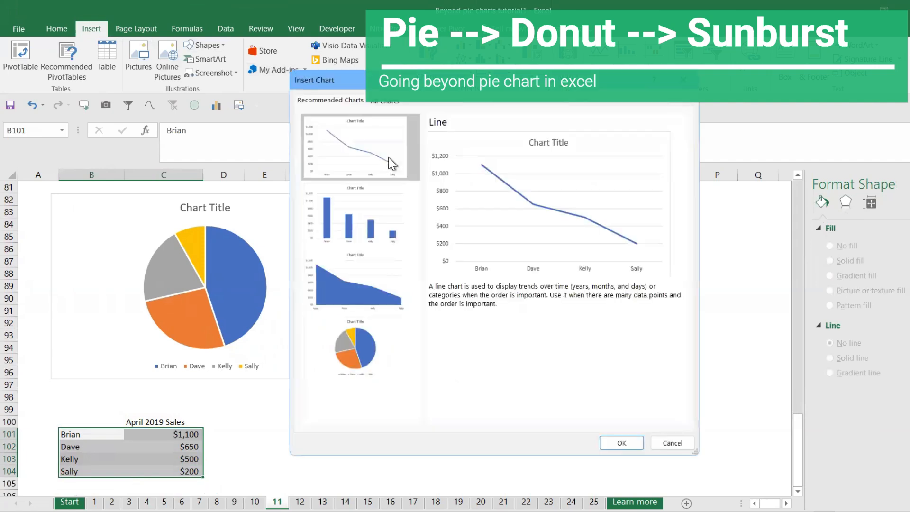
left_click(384, 100)
left_click(333, 174)
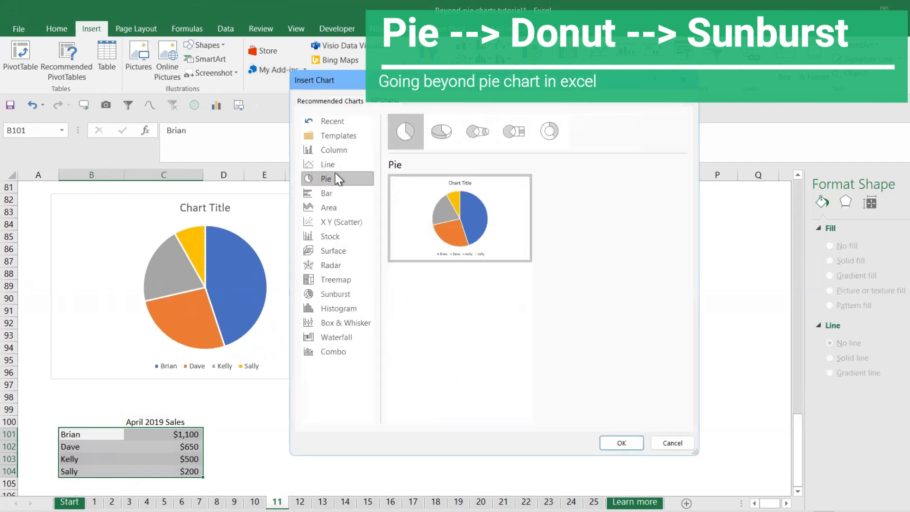
left_click(547, 134)
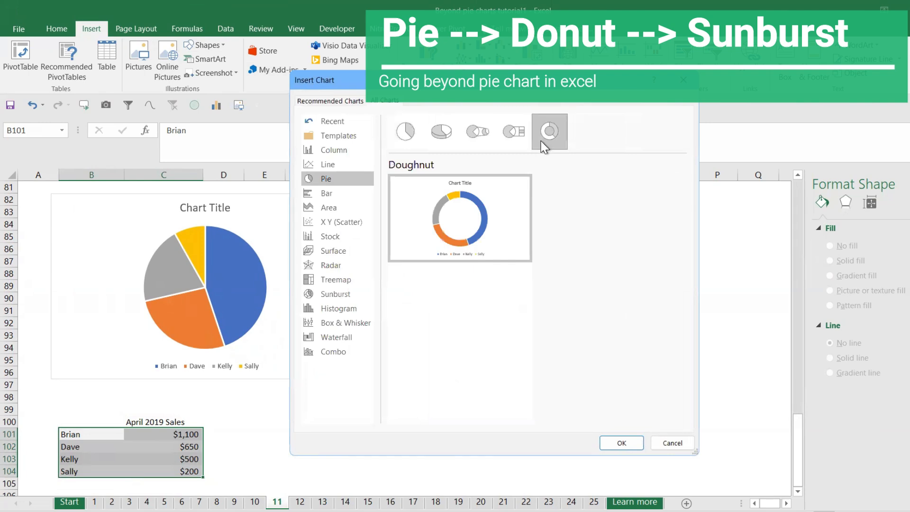
left_click(620, 442)
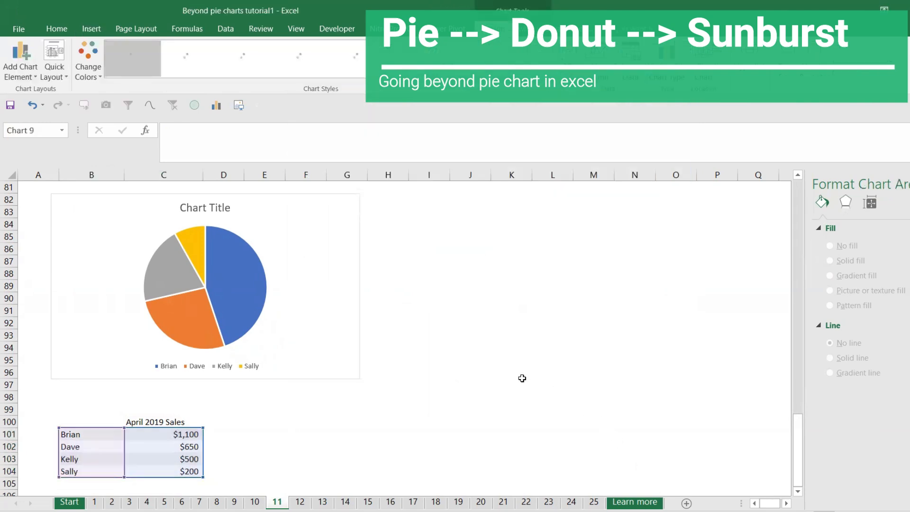
left_click_drag(514, 311, 619, 256)
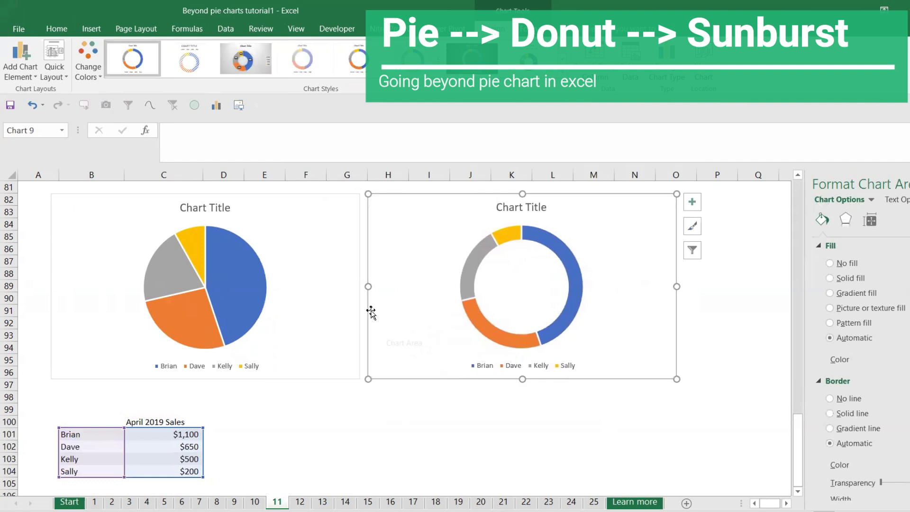
Apply the gray gradient chart style with percentage labels to the doughnut chart and review its data label and legend options.
left_click(251, 68)
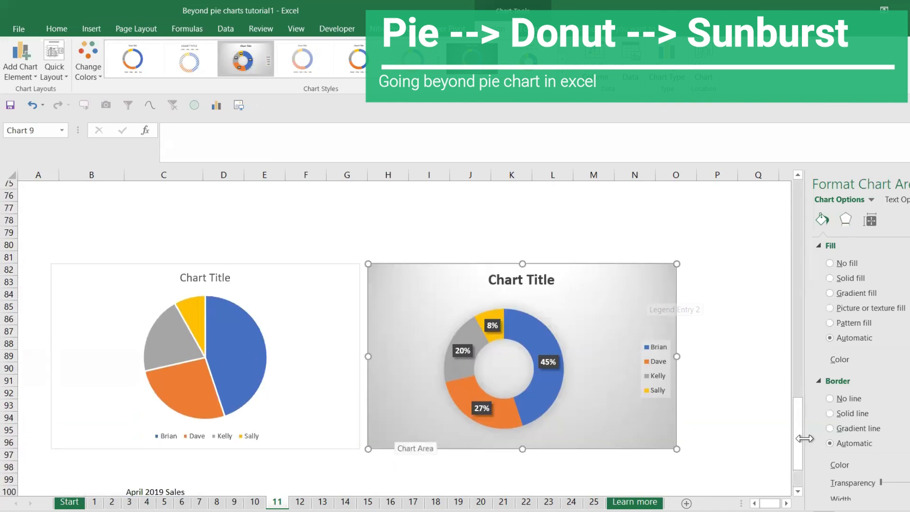
left_click_drag(797, 434, 772, 191)
left_click(20, 71)
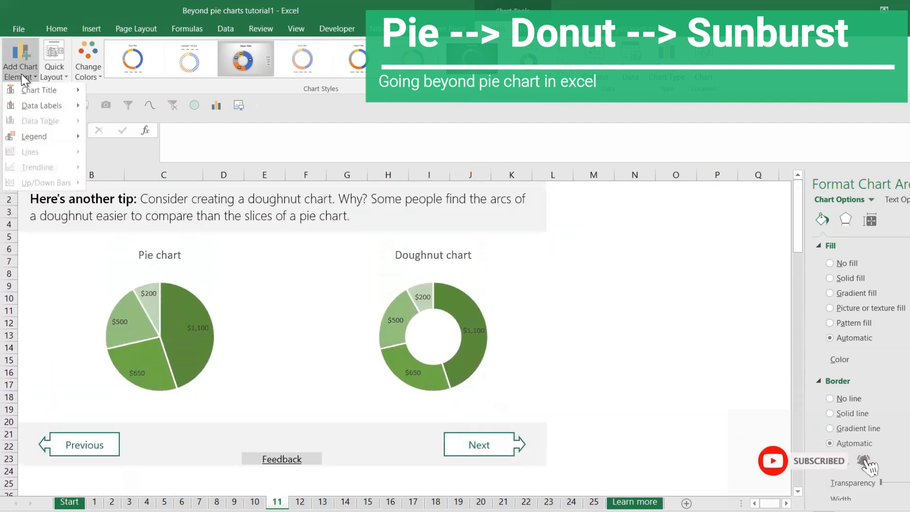
mouse_move(59, 110)
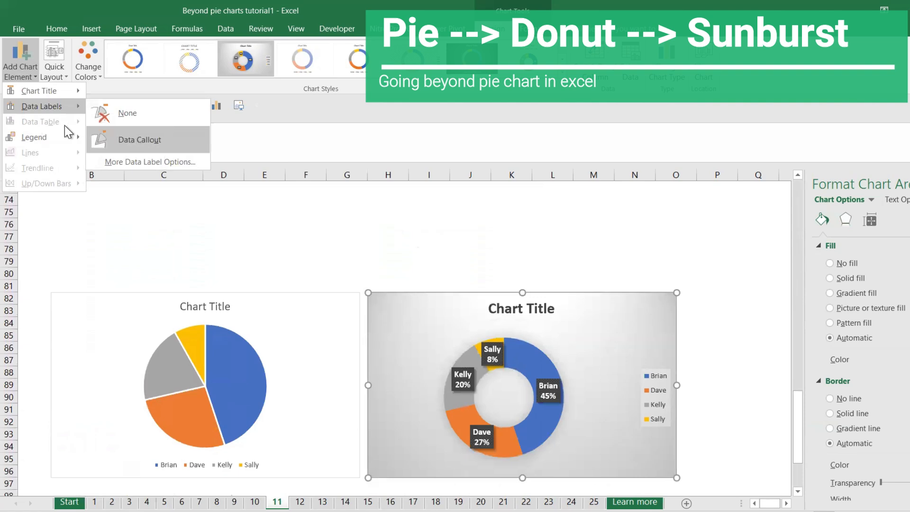
mouse_move(71, 137)
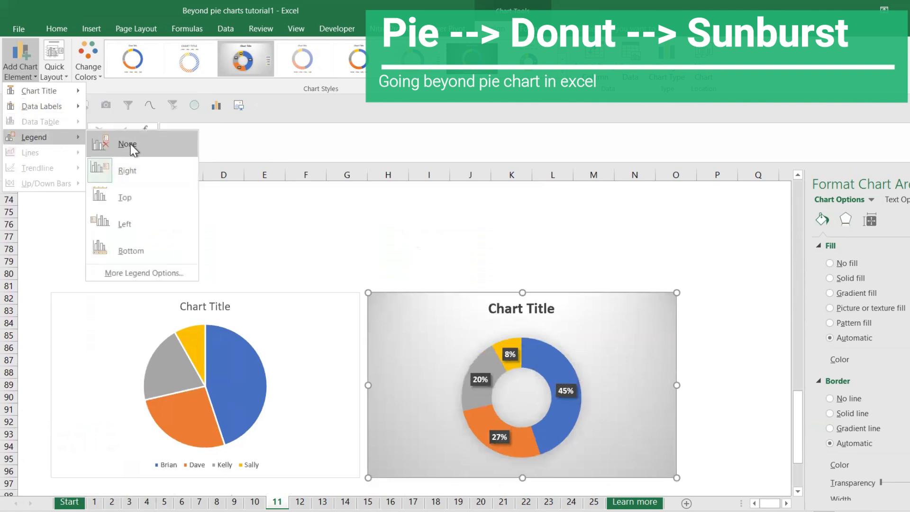
left_click(256, 365)
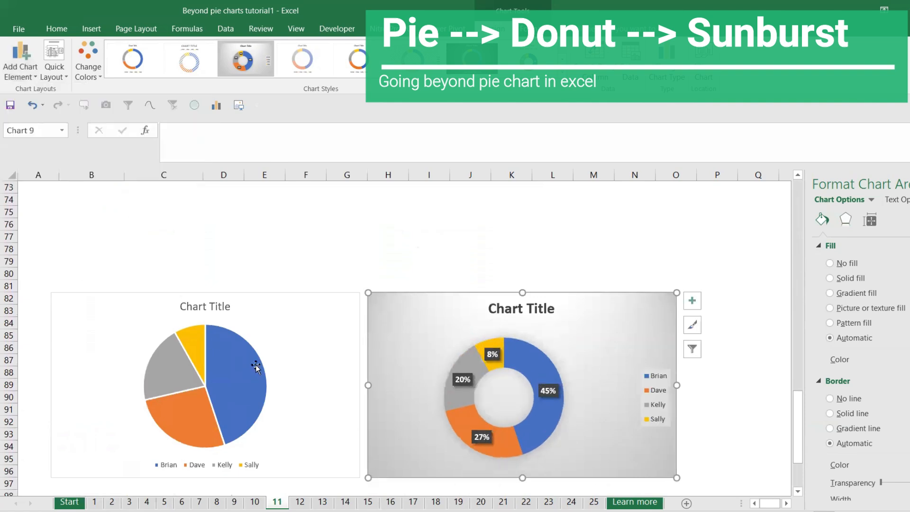
Place the new pie chart's legend at the top and open the donut chart practice on sheet 12.
left_click(254, 341)
left_click(21, 73)
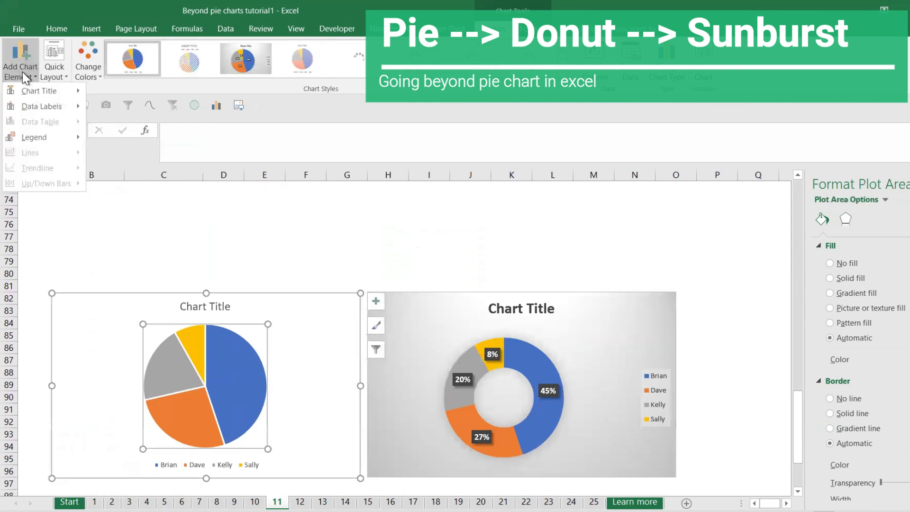
mouse_move(29, 89)
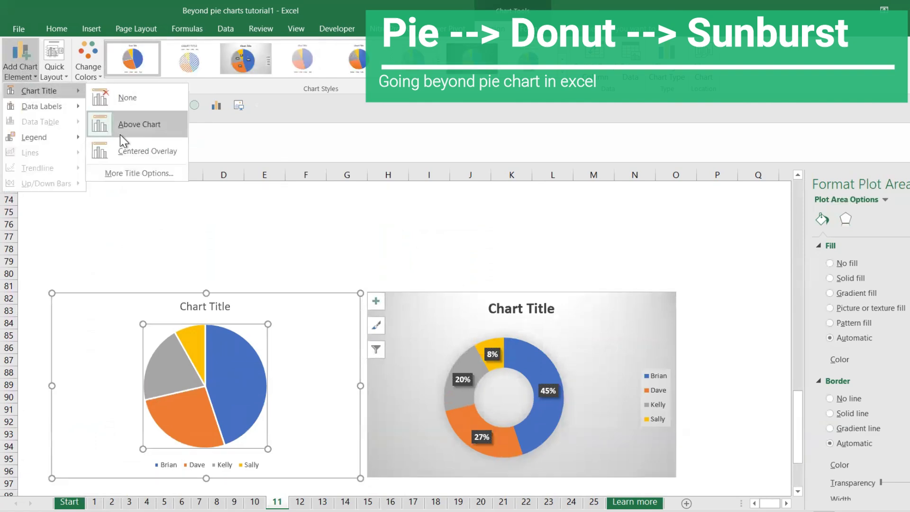
mouse_move(64, 106)
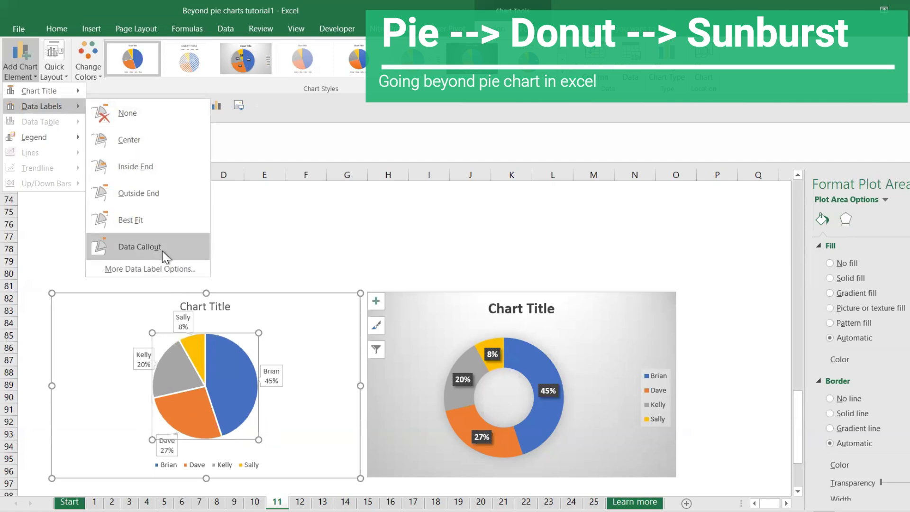
mouse_move(77, 140)
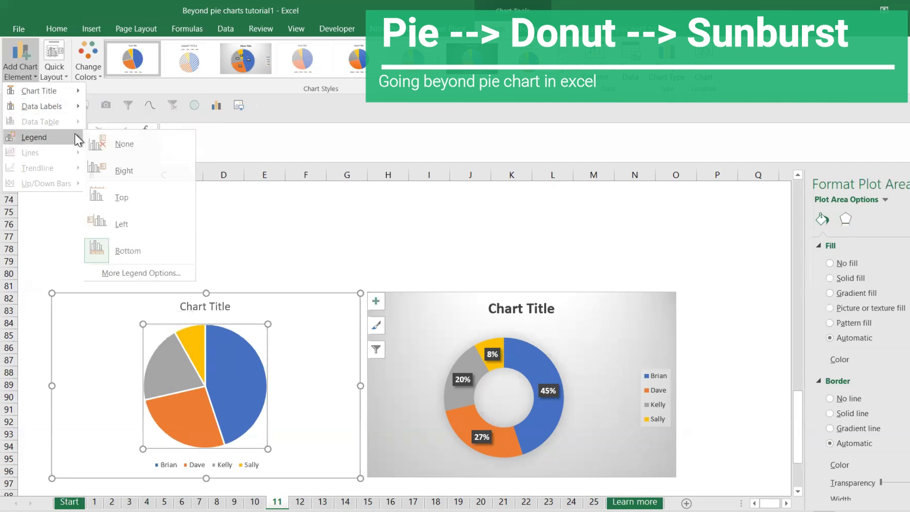
left_click(162, 198)
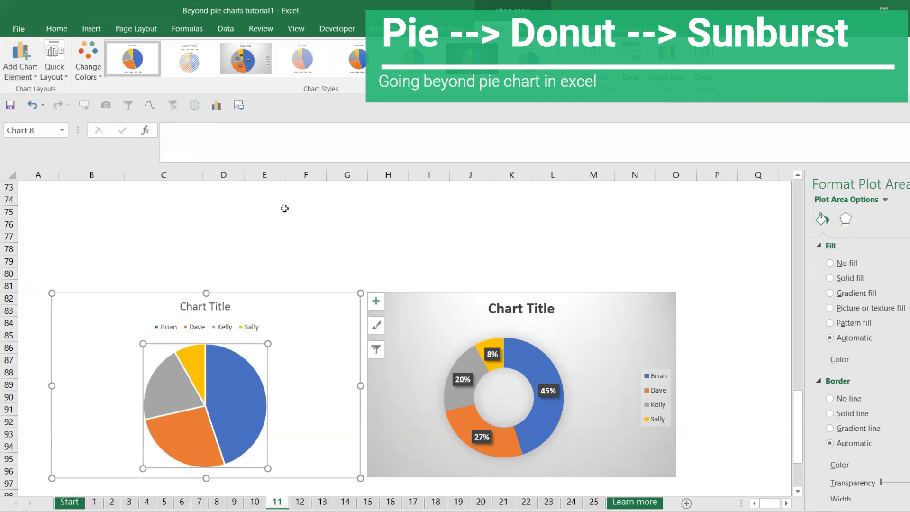
left_click(265, 215)
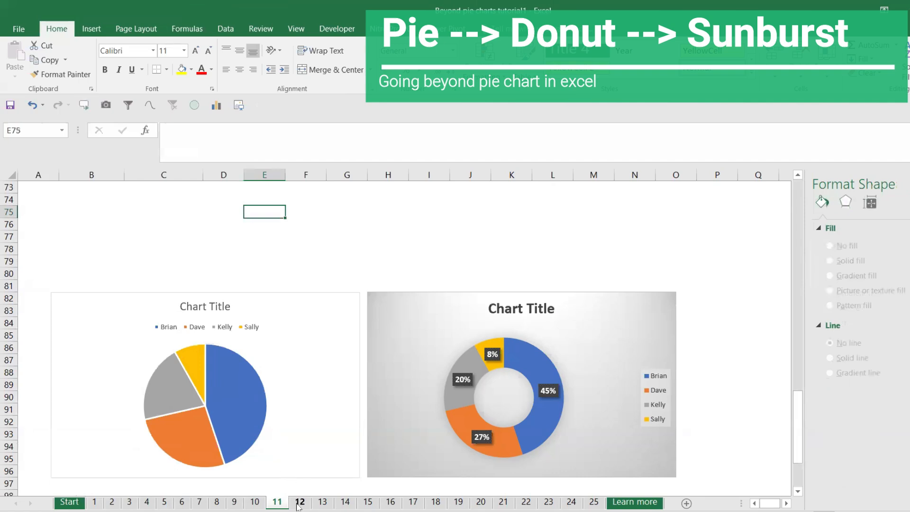
left_click(299, 502)
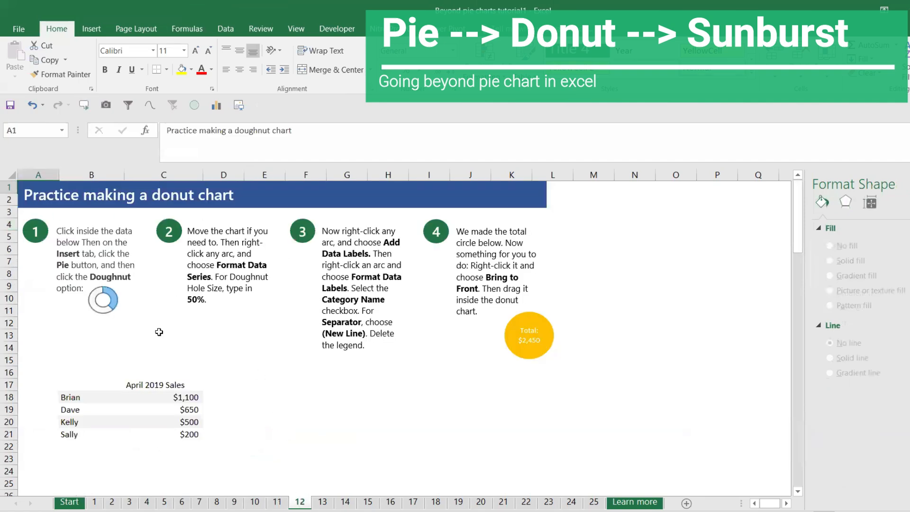
Insert a doughnut chart from the sales data in B18:C21 on sheet 12, then shrink it to fit below the instructions.
left_click_drag(75, 398, 190, 434)
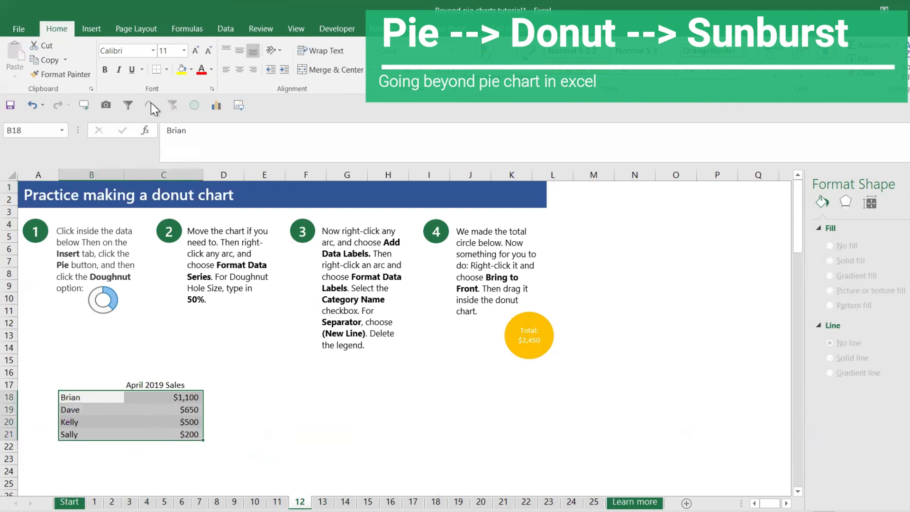
left_click(91, 29)
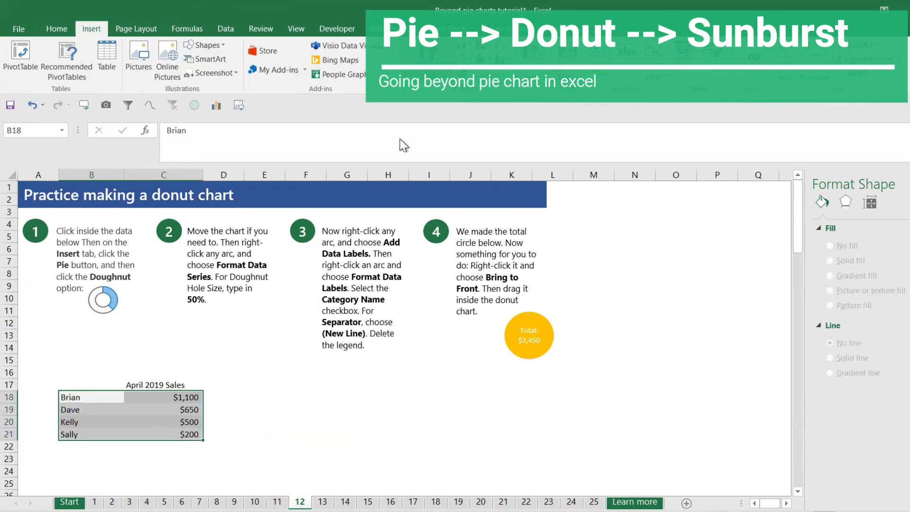
left_click(384, 102)
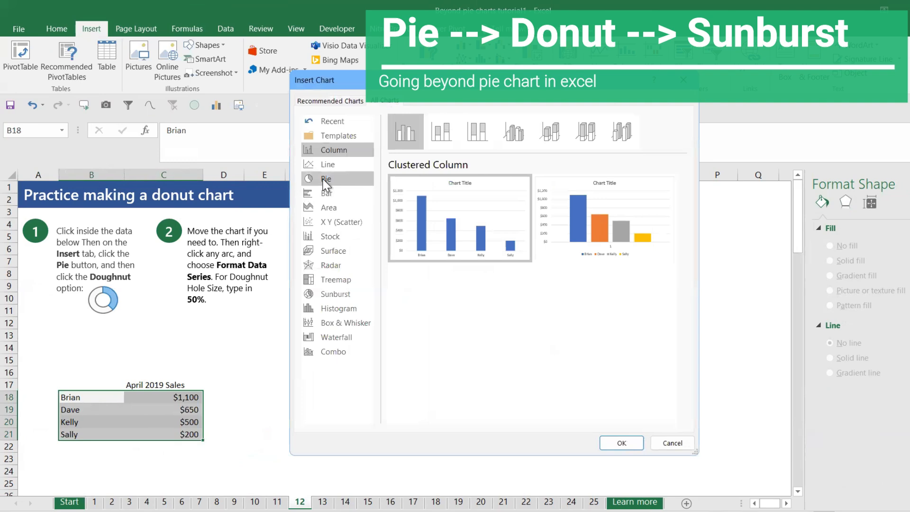
left_click(325, 184)
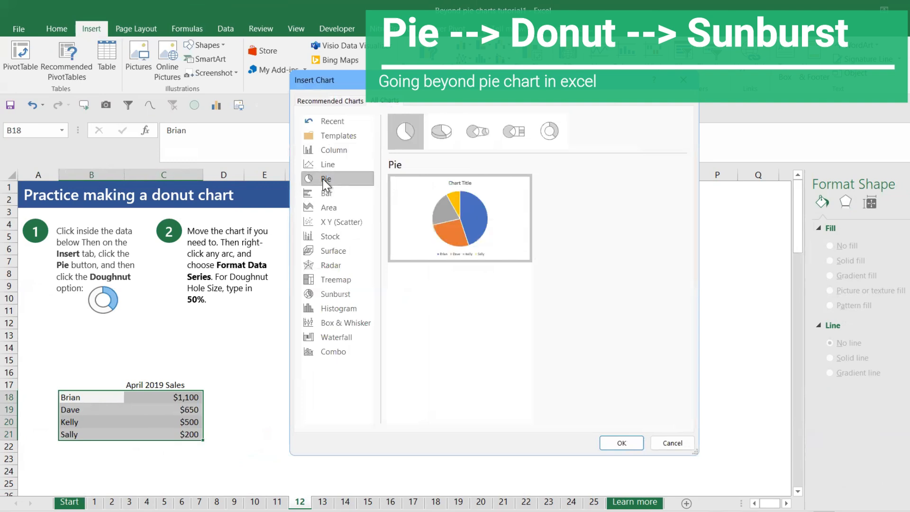
left_click(539, 141)
left_click(616, 442)
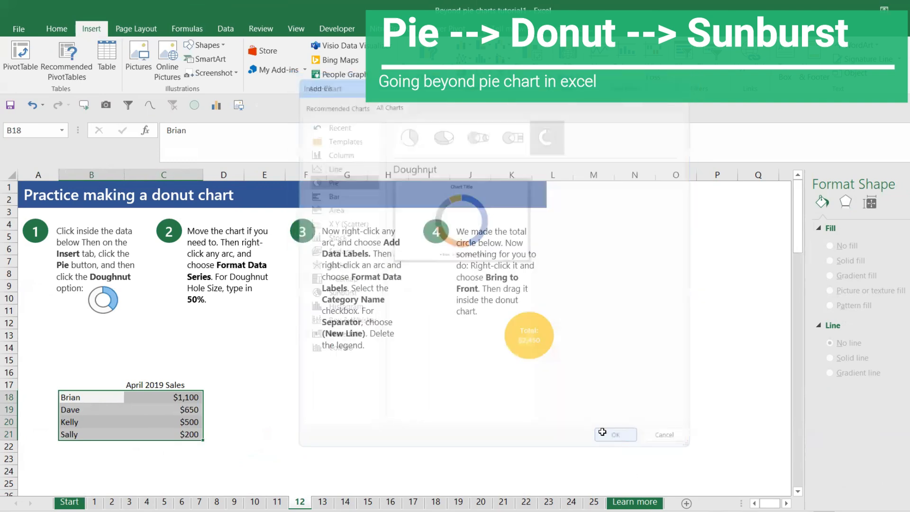
left_click_drag(507, 289, 477, 336)
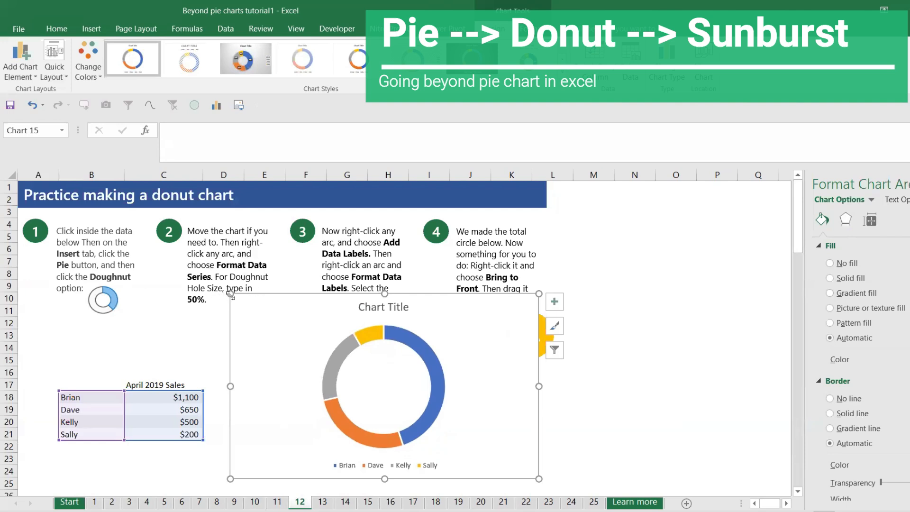
left_click_drag(230, 293, 262, 363)
Open the series formatting options for the doughnut's ring.
left_click(395, 398)
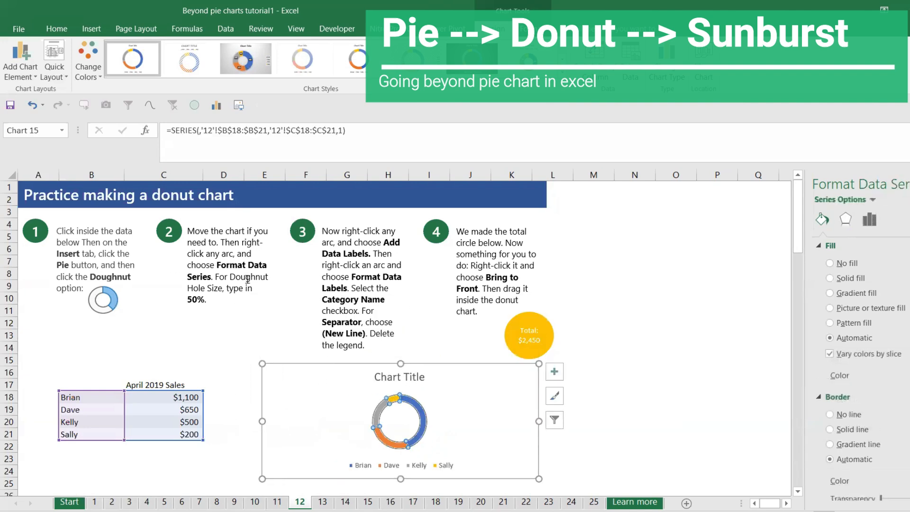
right_click(392, 401)
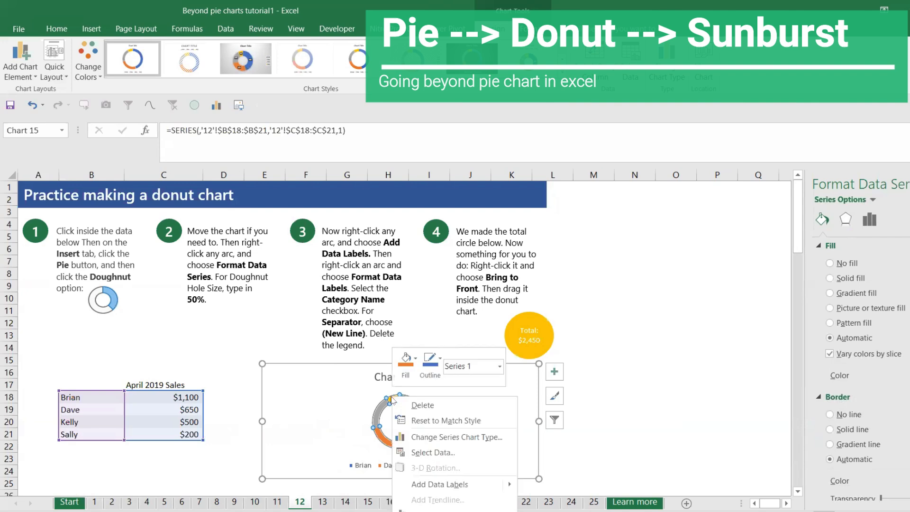
left_click(426, 509)
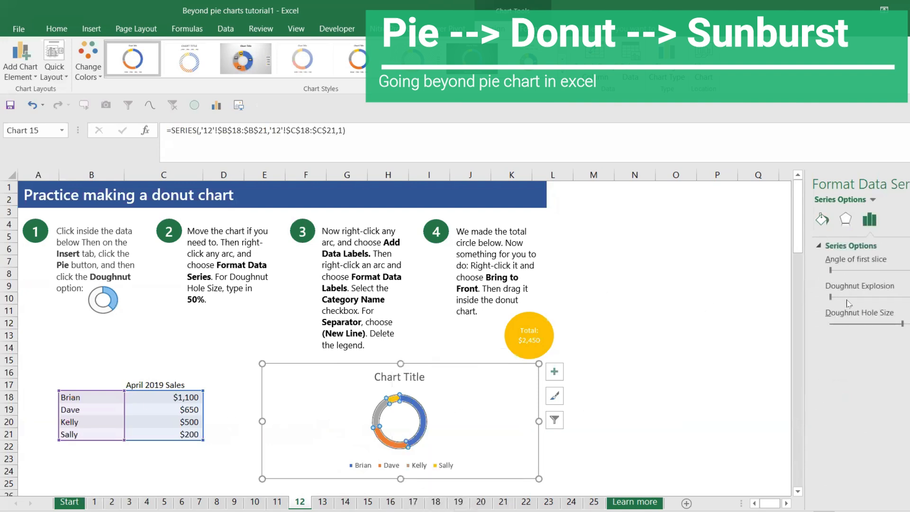
Try separating the ring's segments with Doughnut Explosion and return the setting to its minimum.
left_click_drag(891, 291, 905, 290)
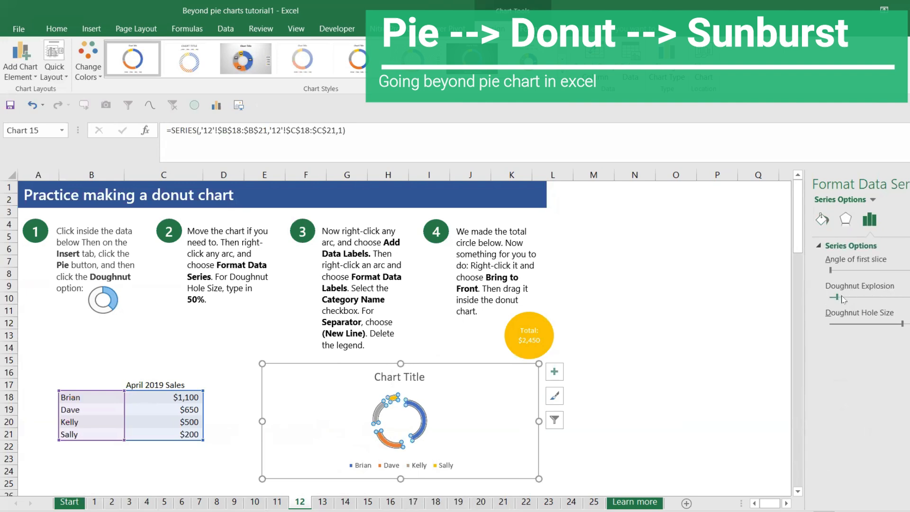
mouse_move(801, 300)
left_mouse_down()
mouse_move(834, 298)
mouse_move(799, 300)
left_mouse_up()
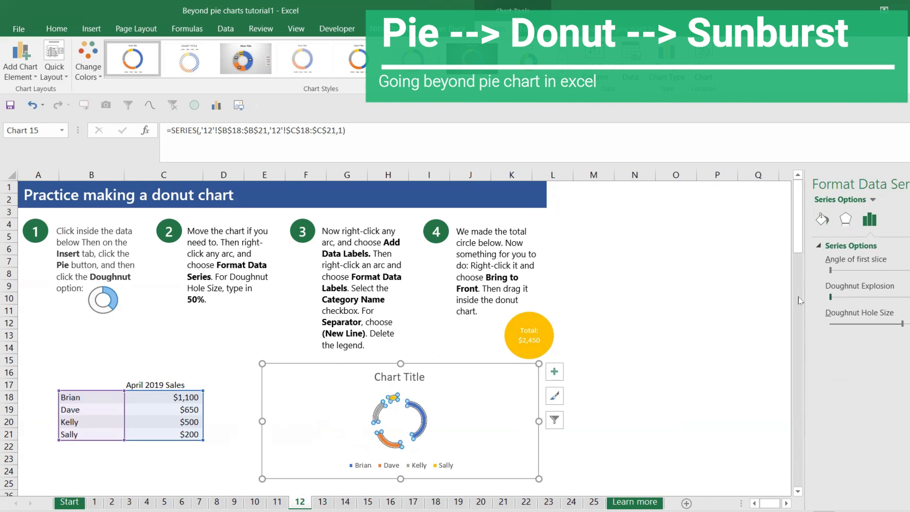
left_click_drag(830, 272, 810, 284)
Try a larger Doughnut Hole Size, then reduce it to make the ring thicker.
left_click(905, 325)
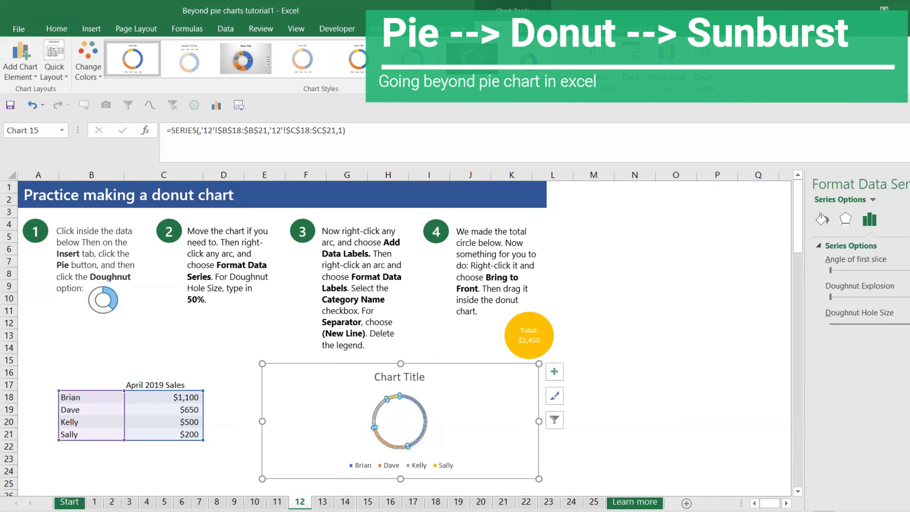
left_click_drag(872, 328, 852, 328)
left_click(867, 324)
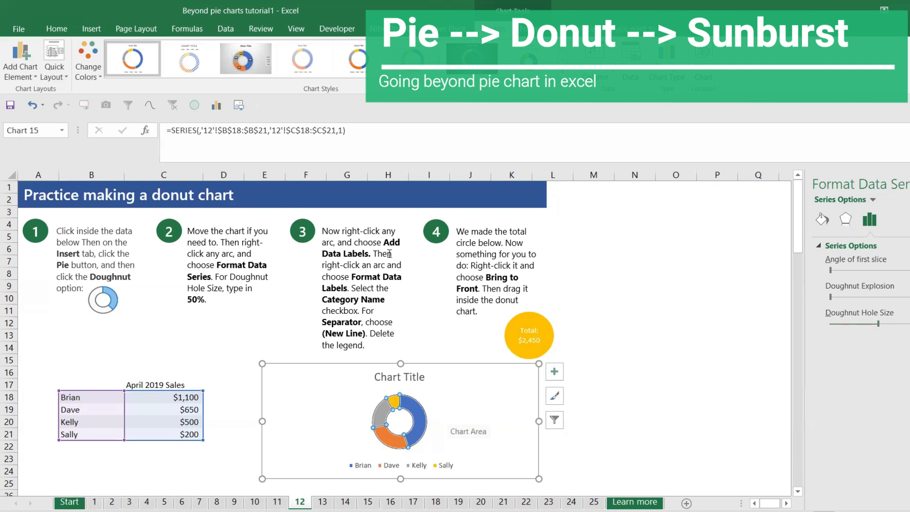
Add data labels to the doughnut's arcs and enlarge the Doughnut Hole Size to leave room in the center.
right_click(417, 414)
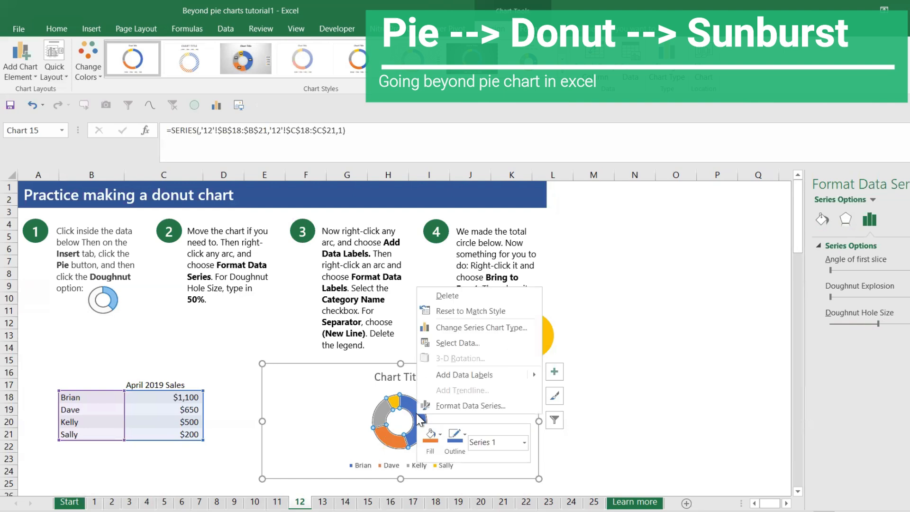
left_click(459, 375)
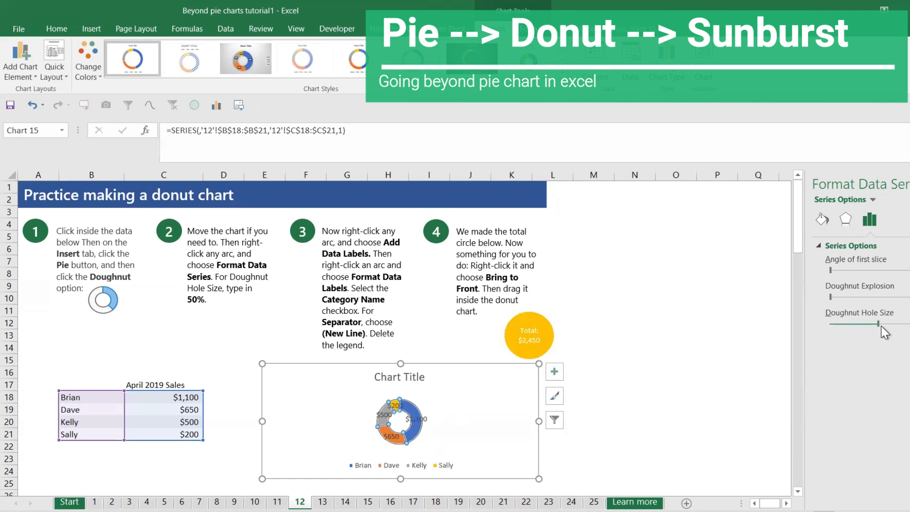
left_click_drag(882, 326, 897, 323)
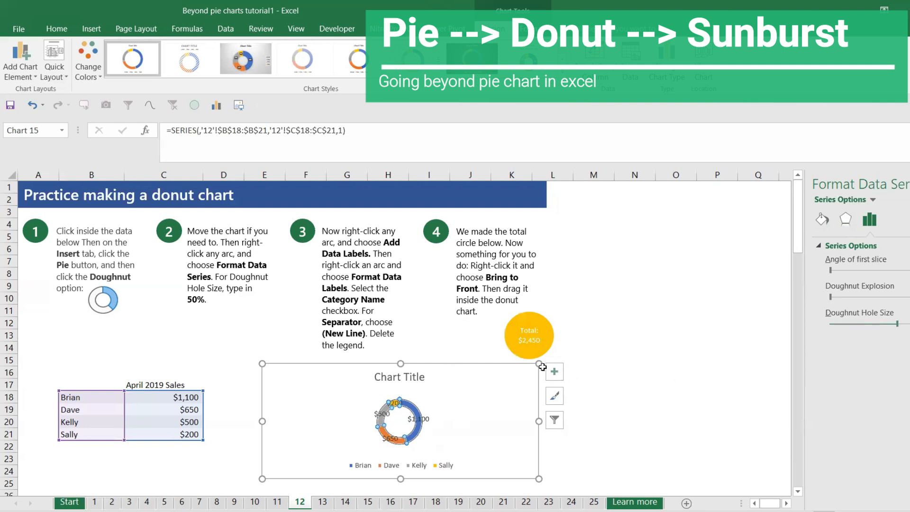
Enlarge the doughnut chart beside the sales data, reposition it from about row 14 down, and delete its chart title.
left_click_drag(540, 364, 641, 330)
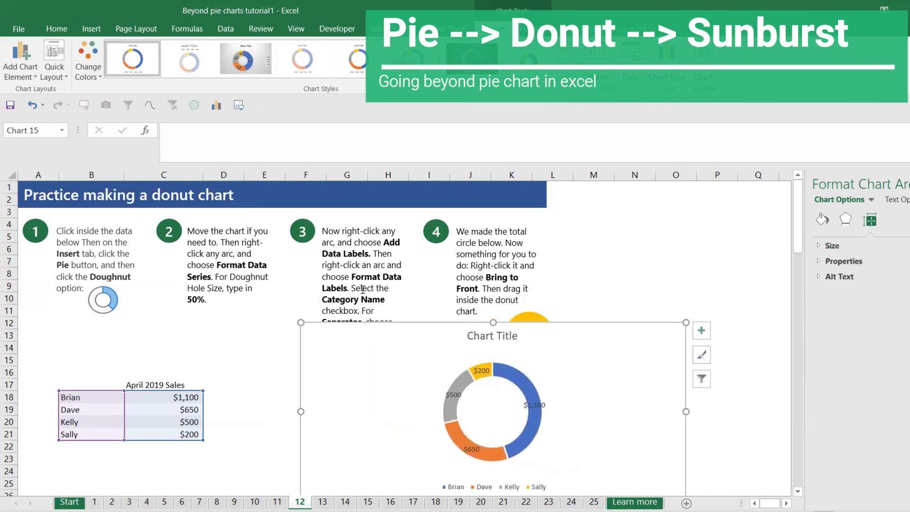
left_click_drag(451, 330, 416, 352)
left_click(457, 361)
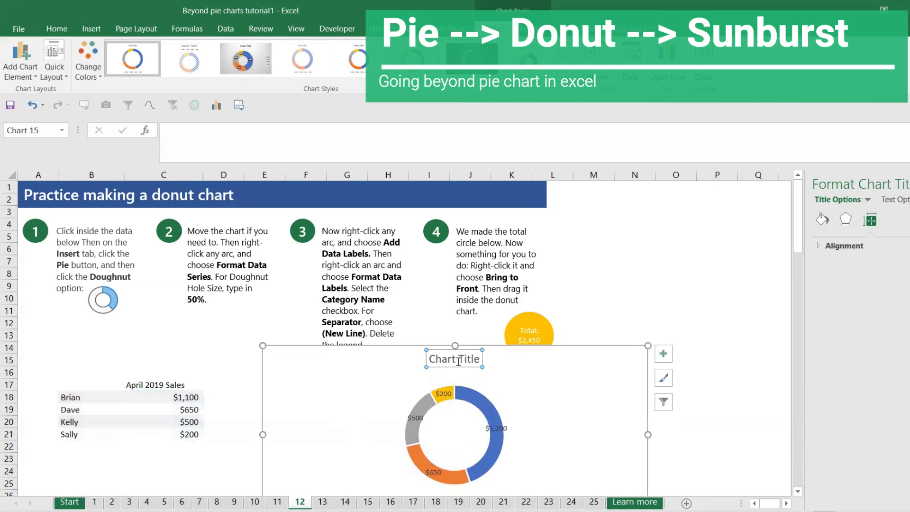
key("Delete")
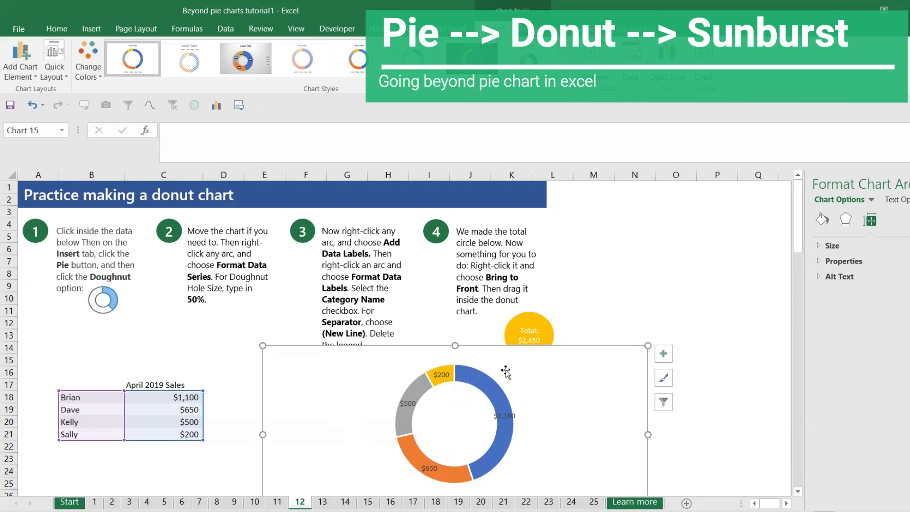
Try to layer the doughnut chart and the yellow Total circle by moving the circle onto the chart and back above it.
right_click(519, 385)
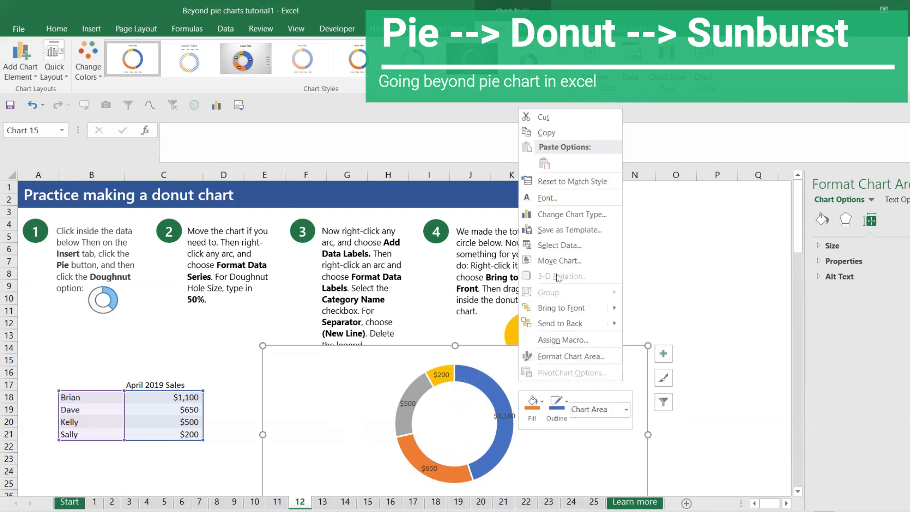
left_click(562, 308)
right_click(493, 398)
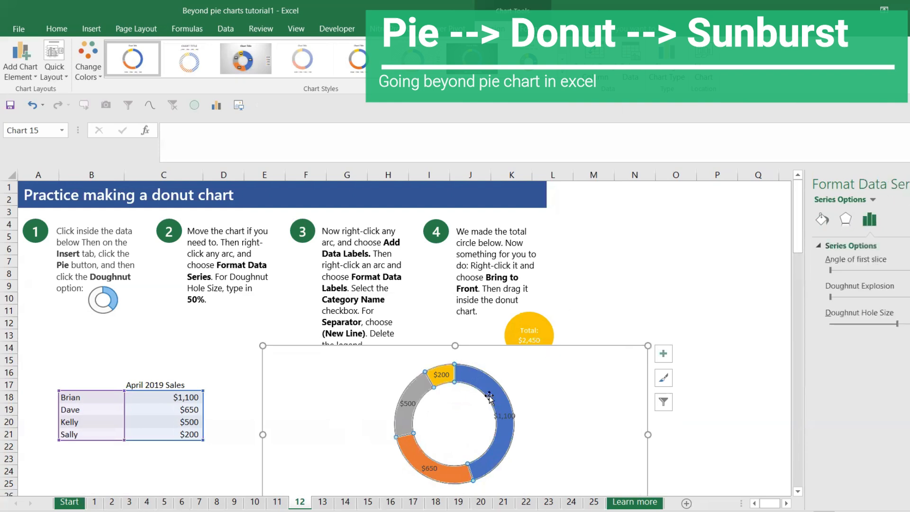
left_click(614, 294)
left_click(545, 325)
left_click_drag(545, 325, 580, 362)
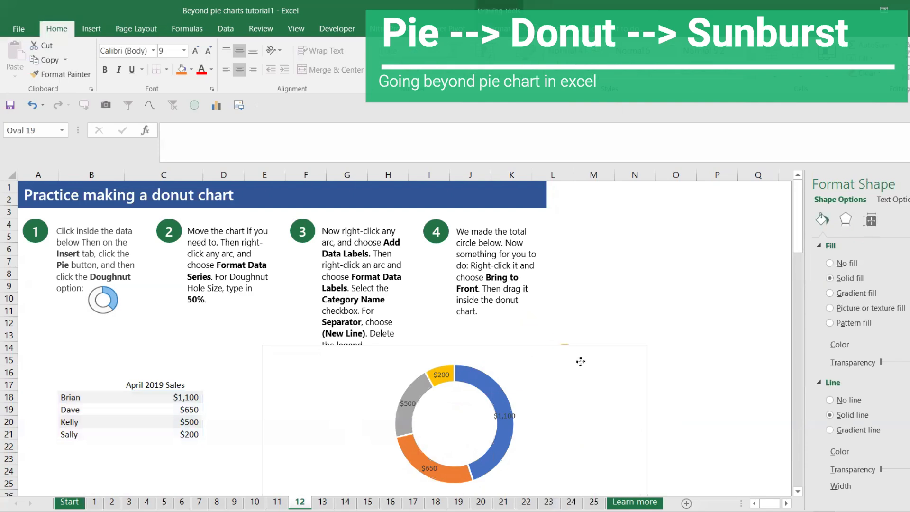
left_click_drag(445, 415, 567, 294)
Bring the yellow Total circle to the front and place it in the center of the doughnut's hole.
right_click(567, 293)
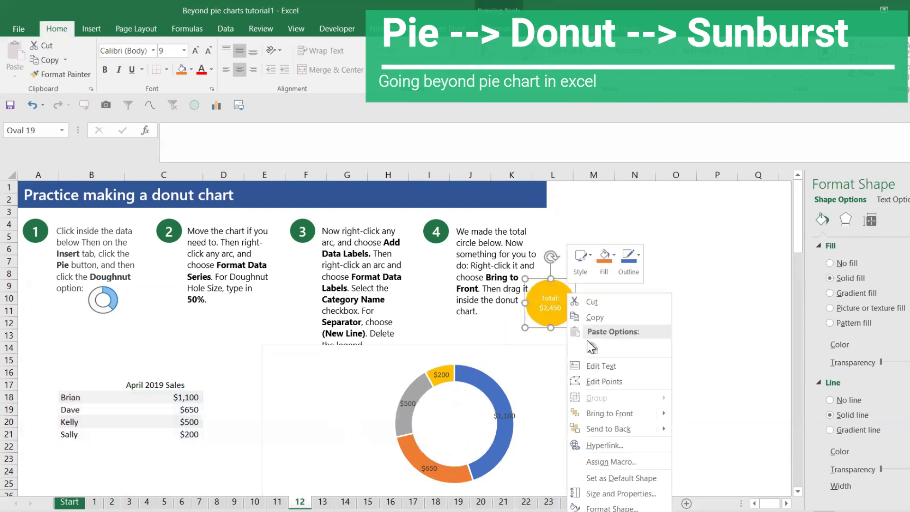
mouse_move(612, 415)
left_click(696, 413)
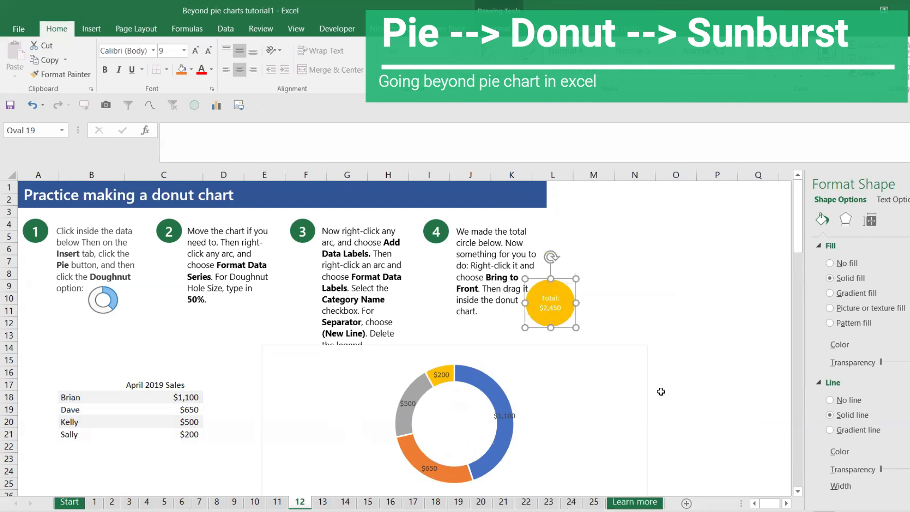
left_click_drag(547, 326, 469, 426)
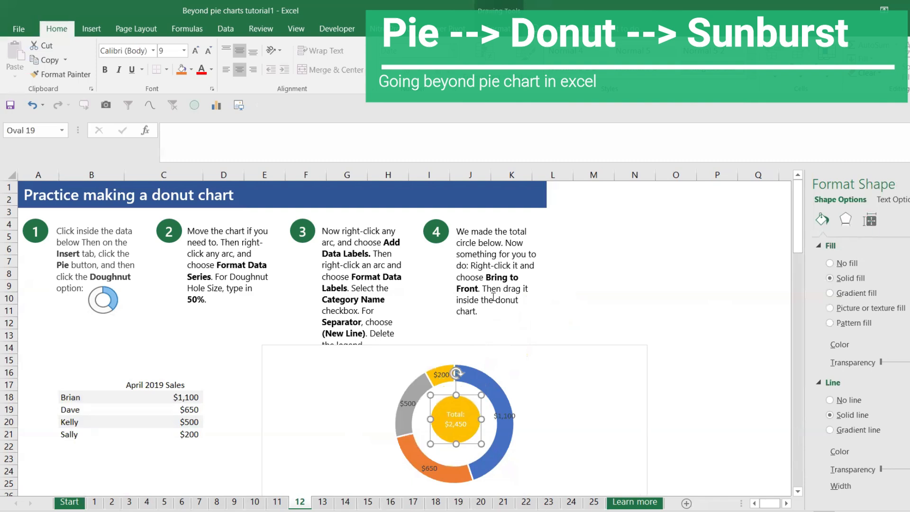
left_click(550, 297)
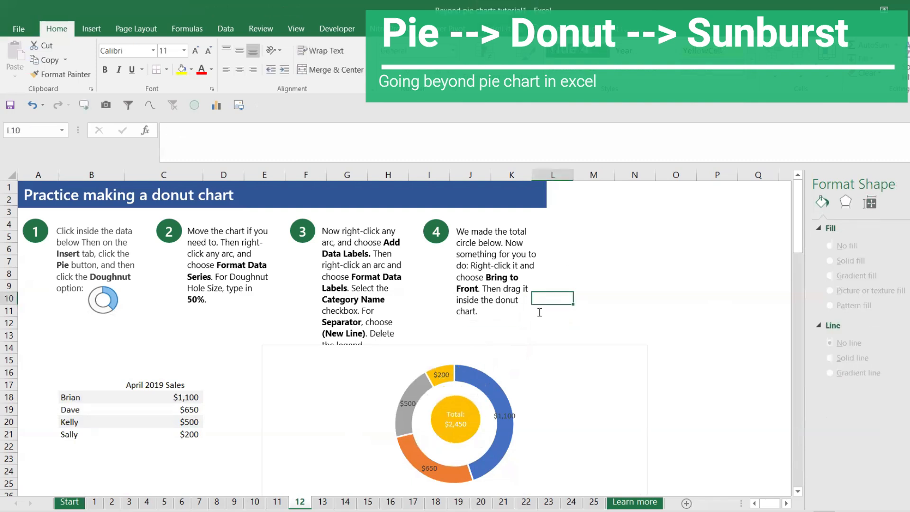
Review the problematic pie chart examples on sheet 13 and the 3D distortion explanation on sheet 14.
left_click(322, 502)
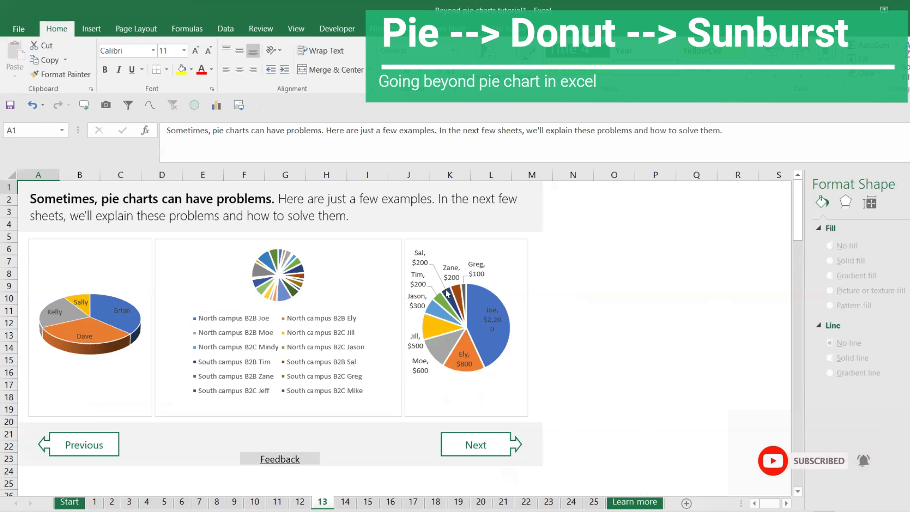
left_click(346, 501)
left_click(322, 501)
left_click(350, 502)
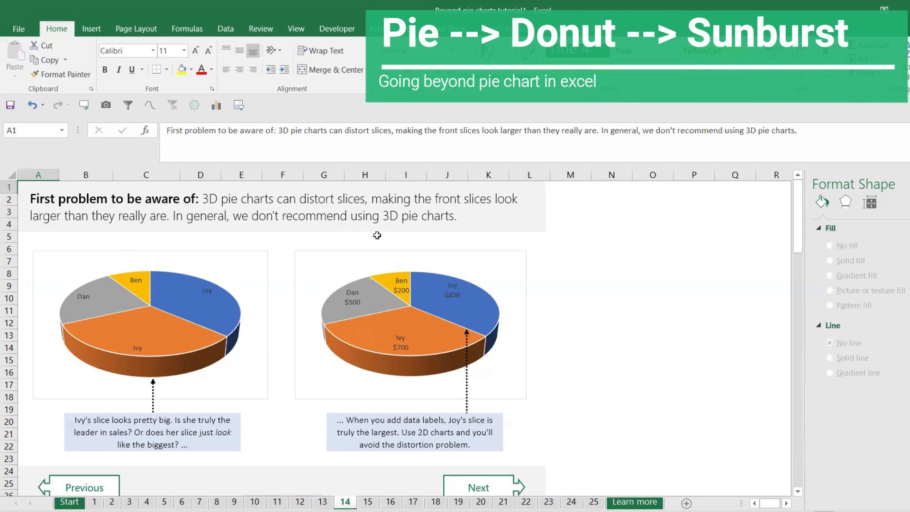
left_click(432, 216)
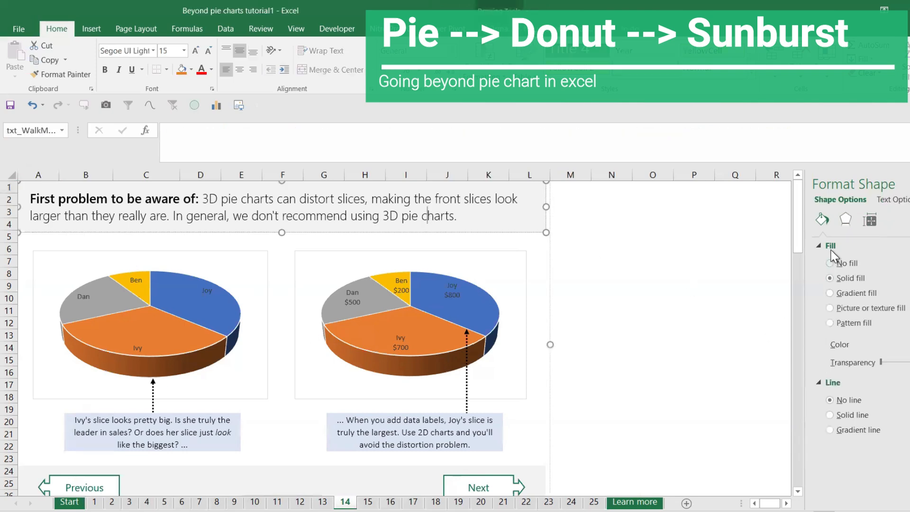
Preview the Bar of Pie, Pie of Pie and 3-D Pie chart types for the April 2019 sales data on sheet 14.
left_click_drag(798, 230, 794, 483)
left_click_drag(76, 446, 174, 486)
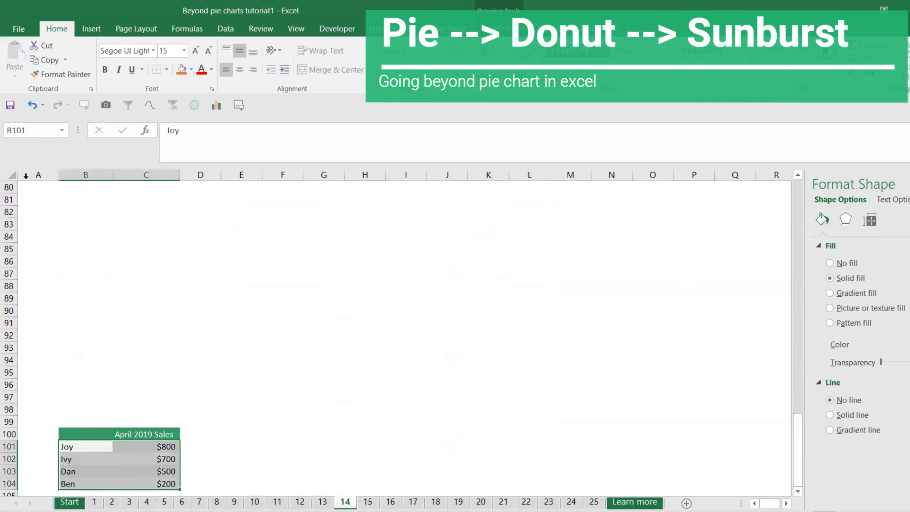
left_click(85, 30)
left_click(403, 56)
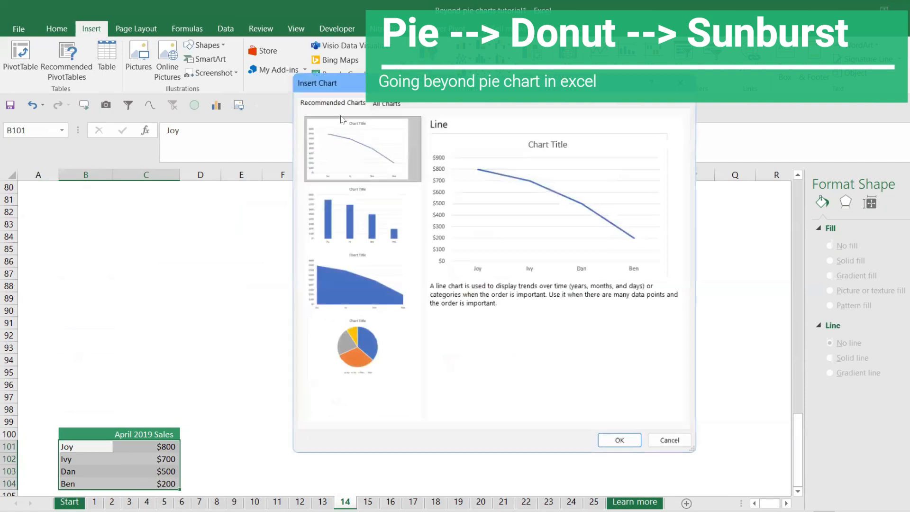
left_click(386, 101)
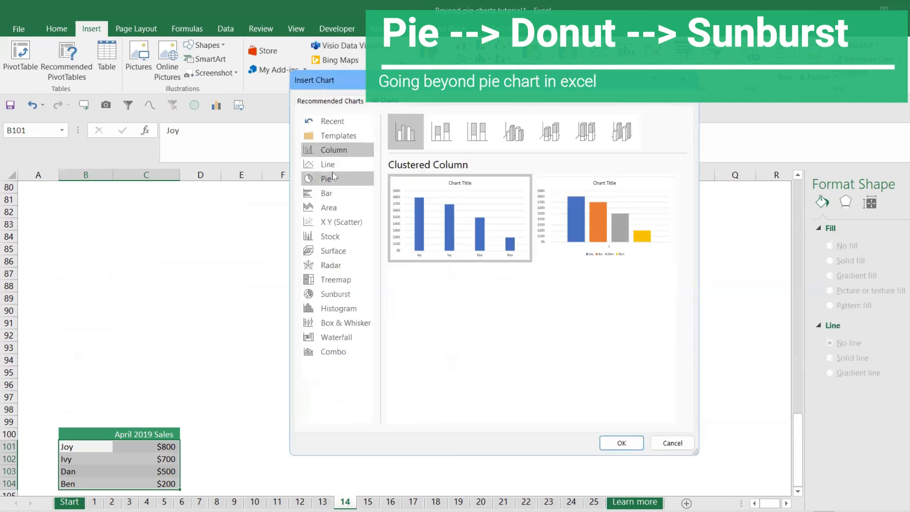
left_click(338, 179)
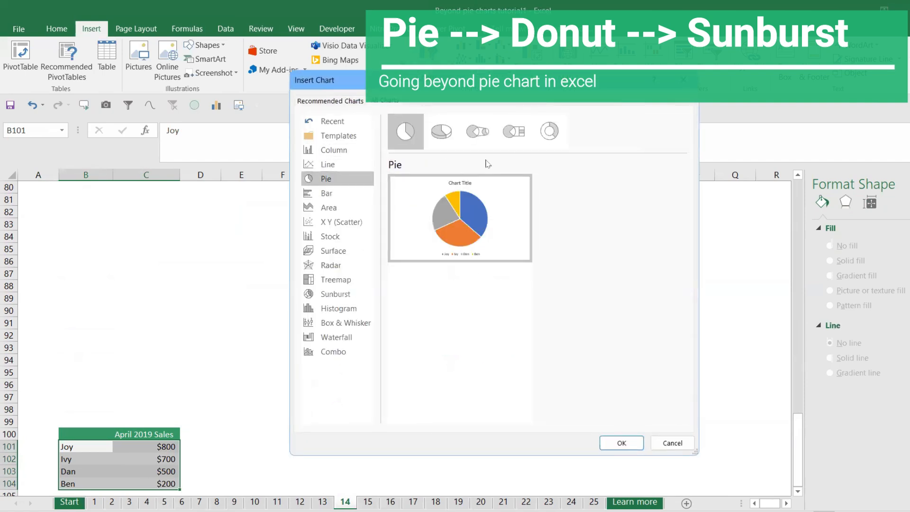
left_click(505, 138)
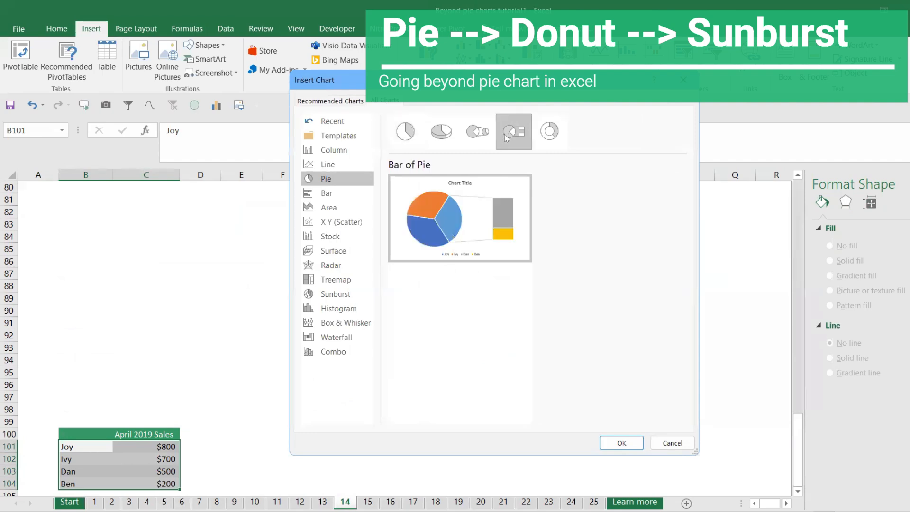
left_click(488, 136)
left_click(443, 135)
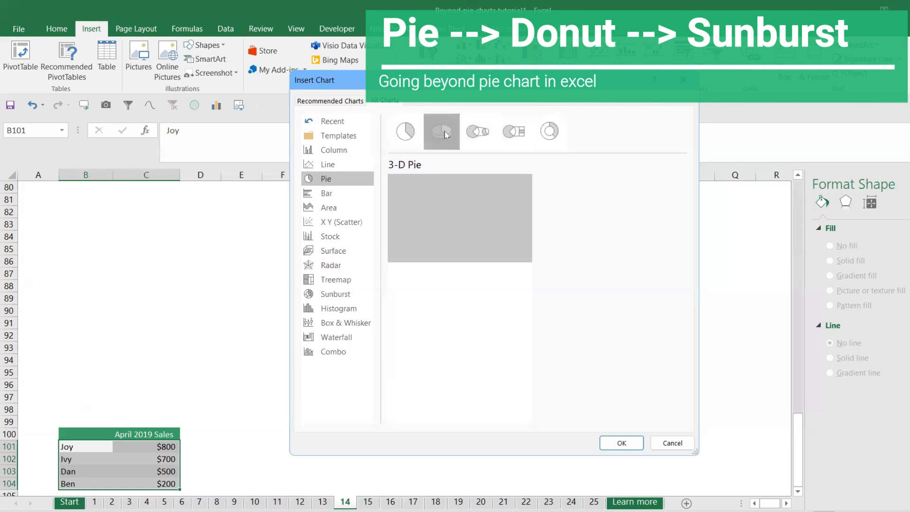
left_click(689, 86)
scroll(313, 323, "up", 11)
scroll(332, 255, "up", 10)
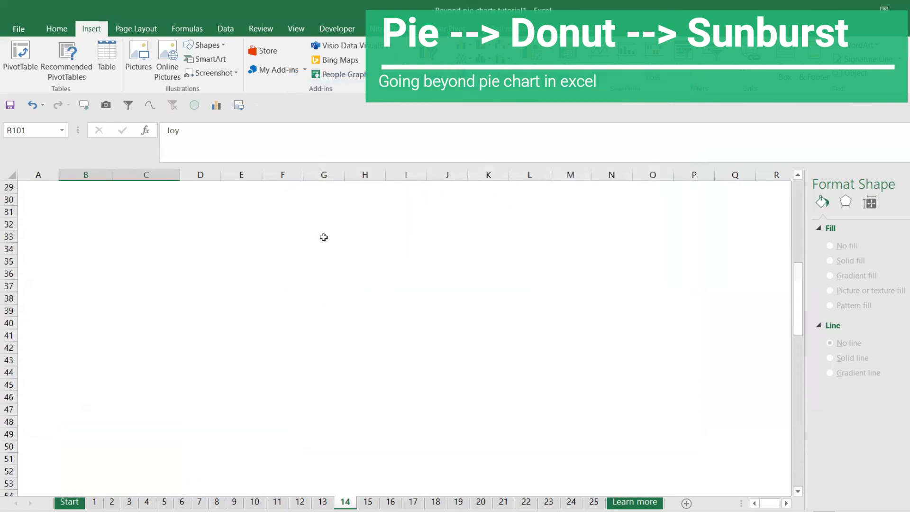
On sheet 16, insert a standard pie chart from the May 2020 sales data in B101:C110.
left_click(368, 502)
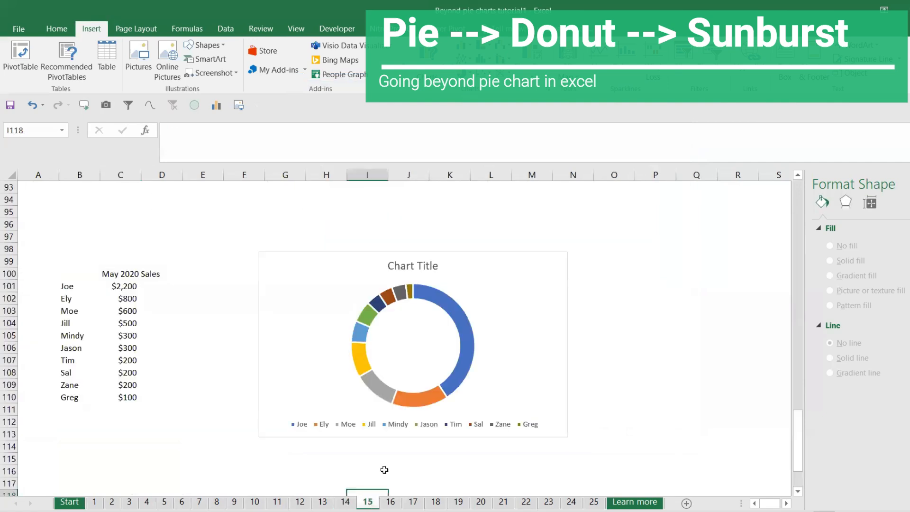
scroll(479, 434, "up", 19)
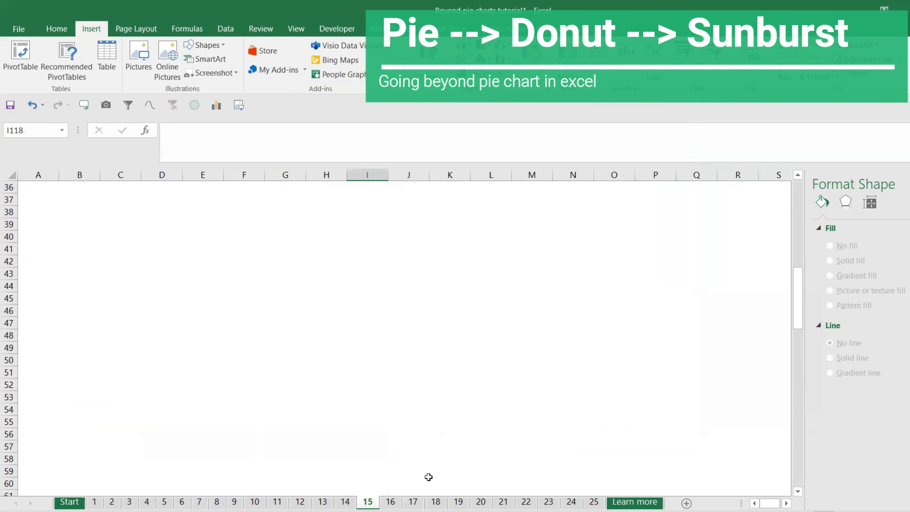
left_click(389, 502)
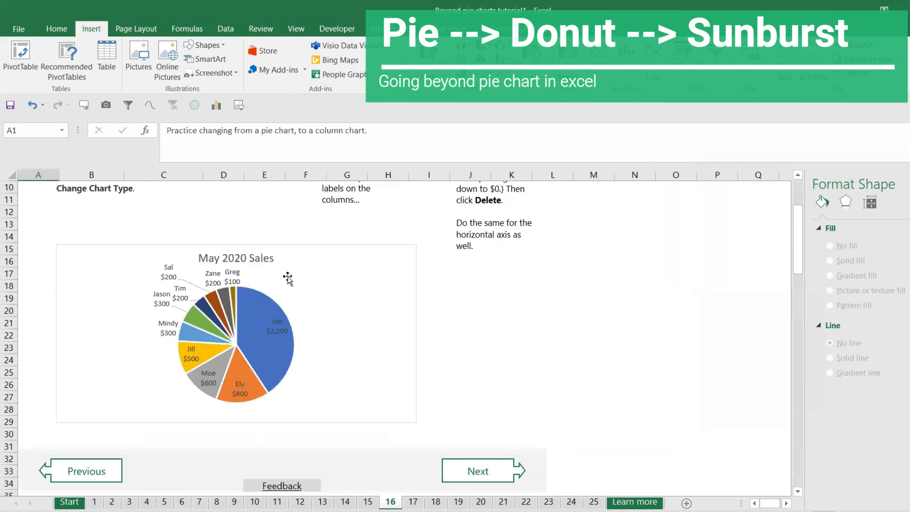
scroll(472, 370, "up", 3)
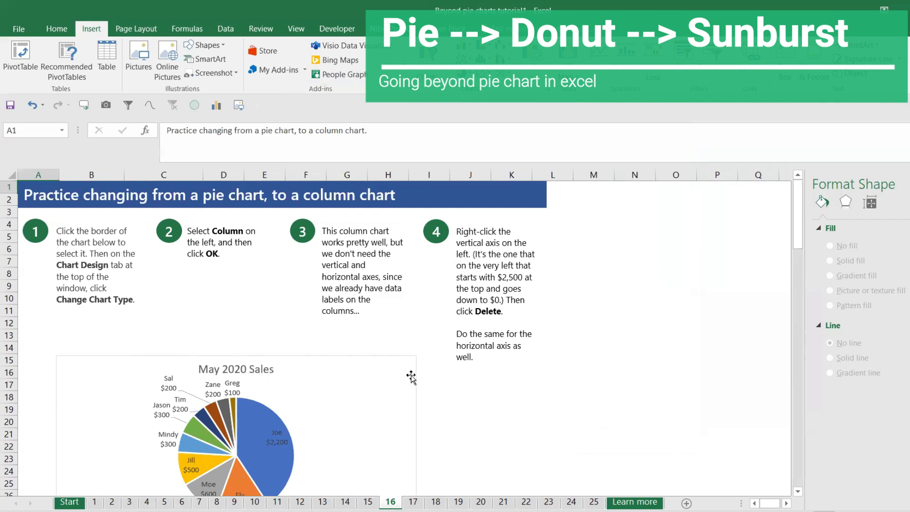
scroll(572, 333, "down", 2)
left_click_drag(801, 267, 808, 493)
left_click_drag(63, 363, 179, 482)
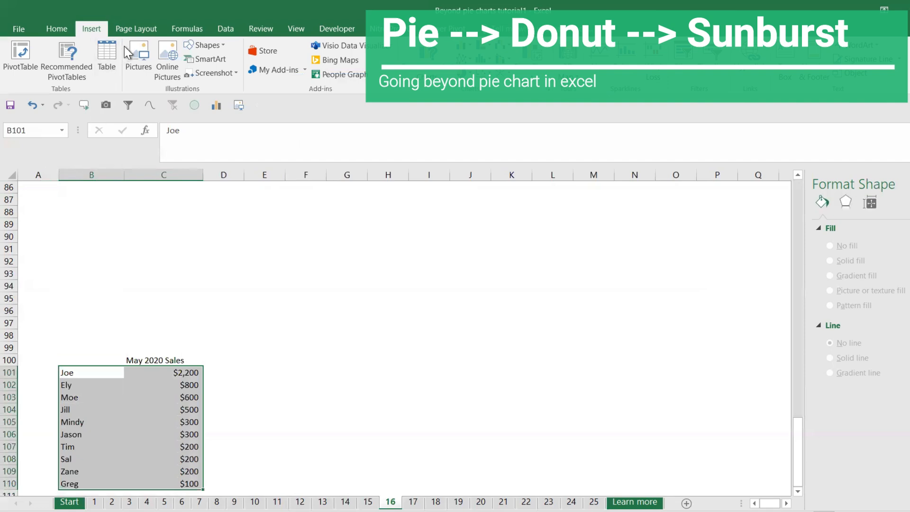
left_click(429, 58)
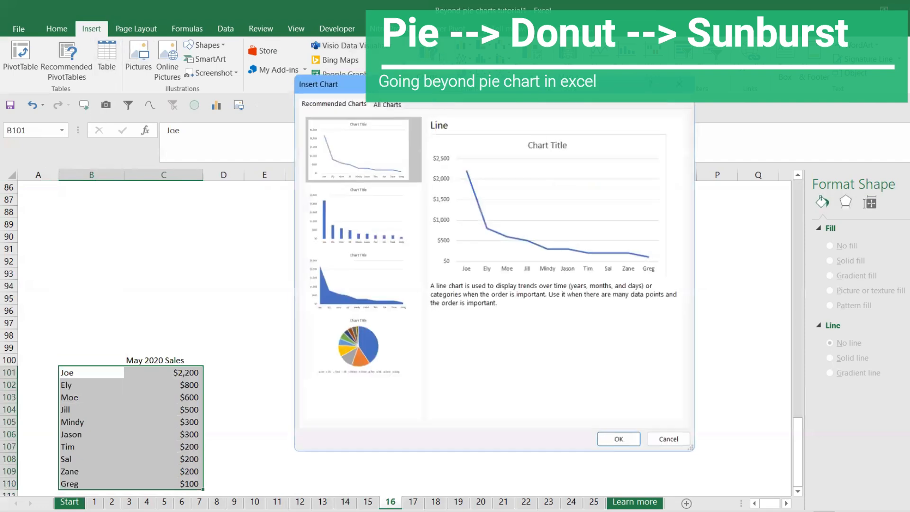
left_click(386, 104)
left_click(326, 179)
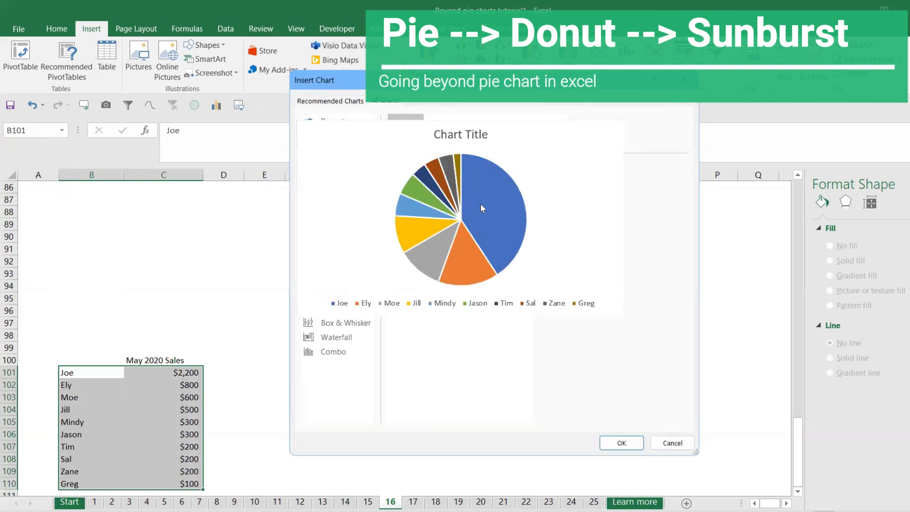
left_click(621, 444)
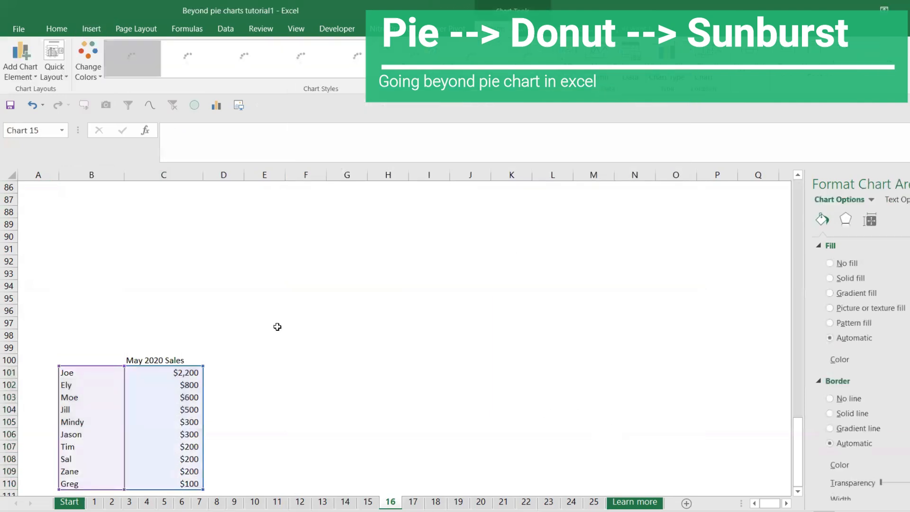
Add data callout labels to the May 2020 pie chart and enlarge it to span columns D to P.
left_click(18, 71)
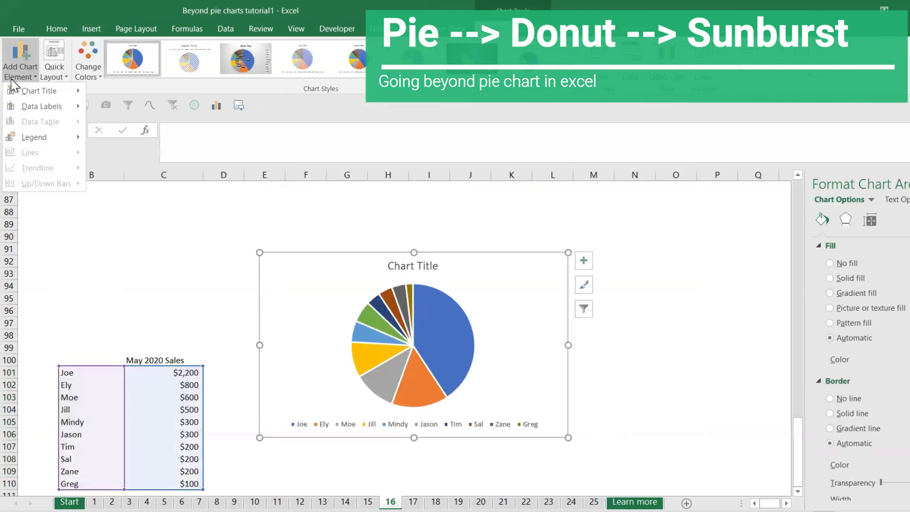
mouse_move(29, 108)
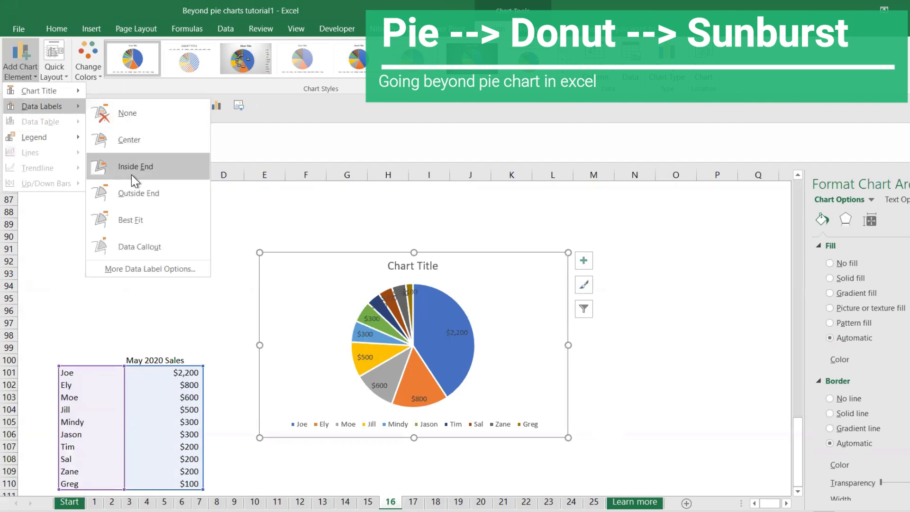
left_click(151, 251)
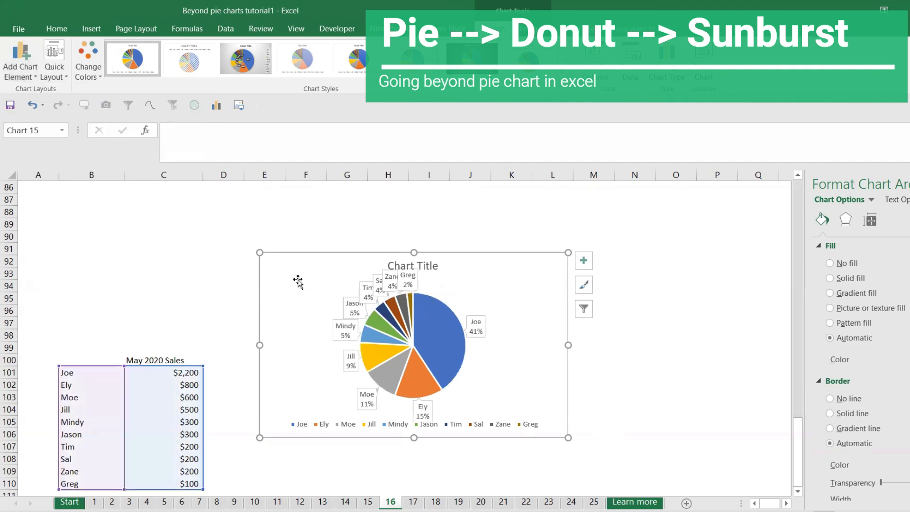
left_click_drag(260, 252, 210, 210)
left_click_drag(563, 435, 742, 456)
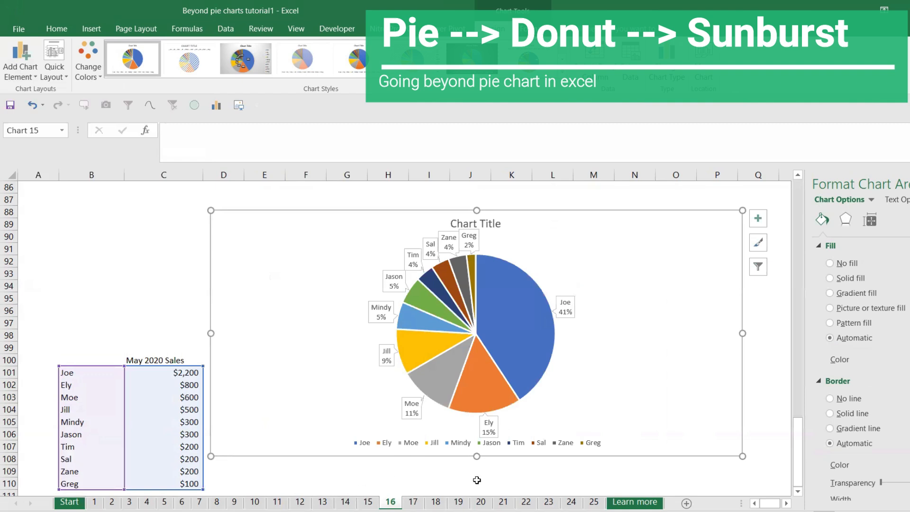
On sheet 17, delete the vertical gridlines of the bar chart beside the June 2020 sales data and widen the chart to column P.
left_click(412, 501)
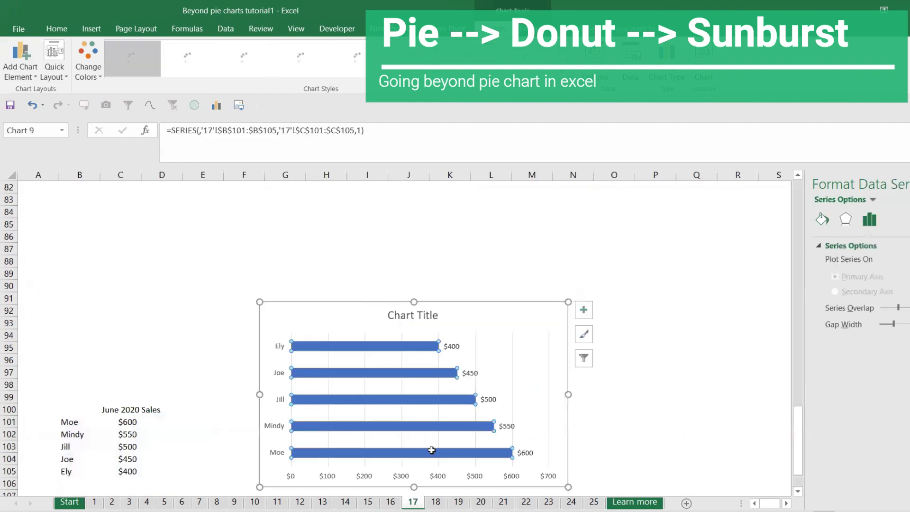
left_click_drag(799, 426, 785, 209)
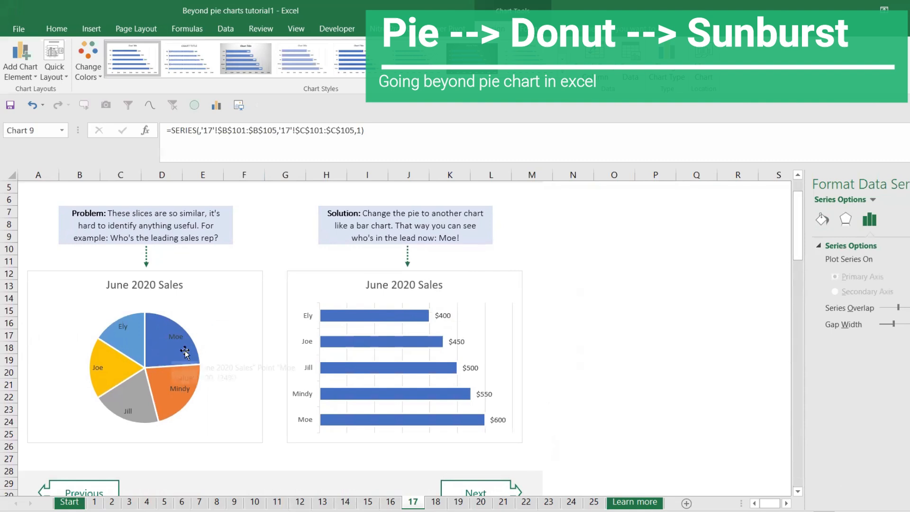
mouse_move(798, 259)
left_mouse_down()
mouse_move(800, 365)
mouse_move(790, 272)
left_mouse_up()
left_click(792, 415)
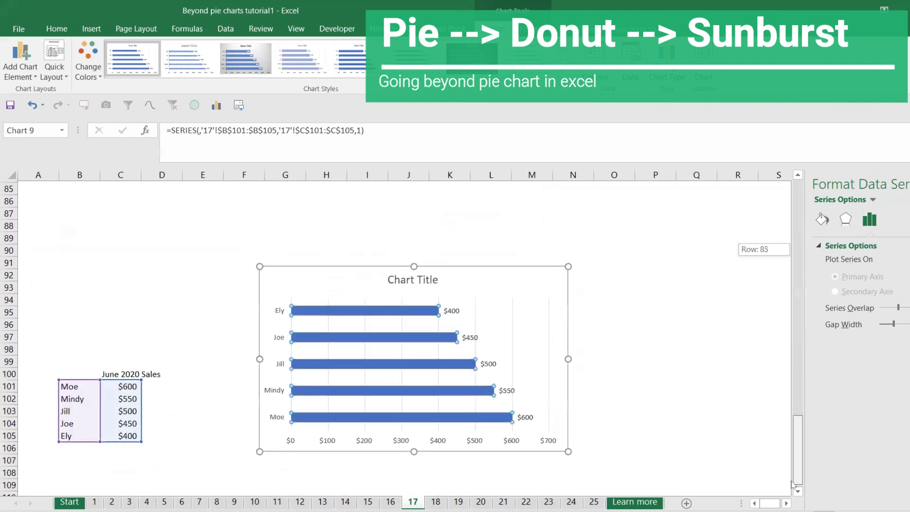
left_click(484, 299)
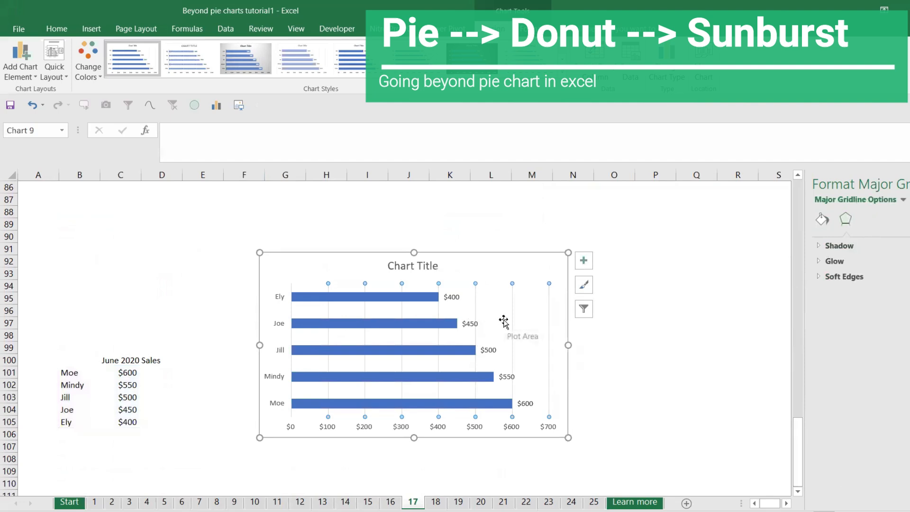
key("Escape")
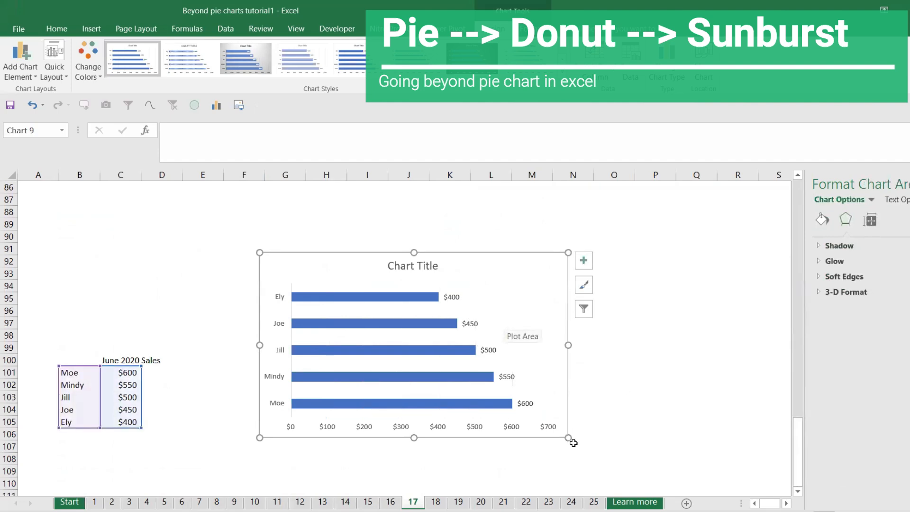
left_click_drag(568, 438, 667, 447)
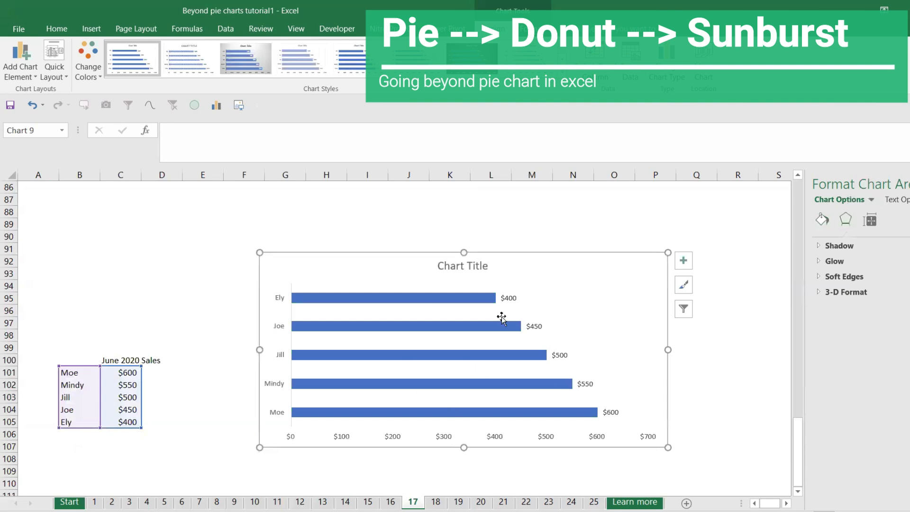
On sheet 18, insert a clustered column chart from the June 2020 sales data in B101:C105.
left_click(437, 504)
scroll(295, 303, "up", 11)
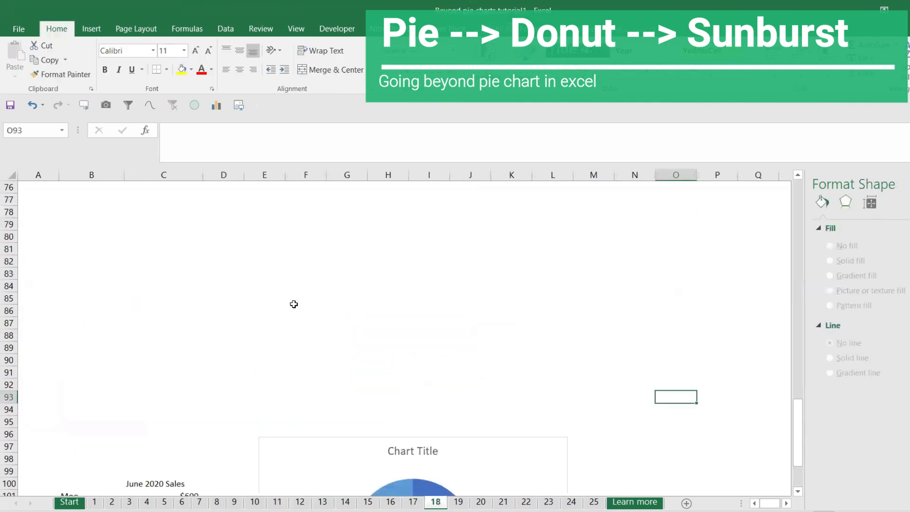
scroll(287, 270, "up", 16)
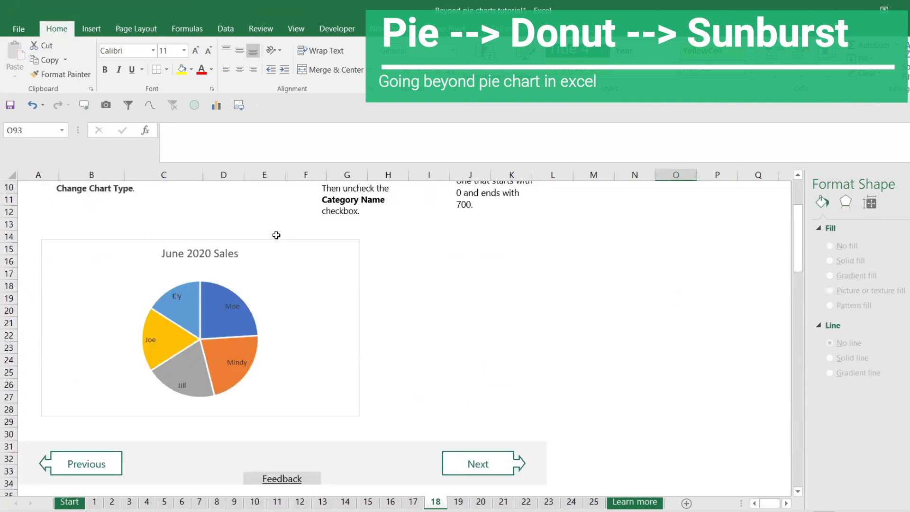
scroll(278, 235, "up", 3)
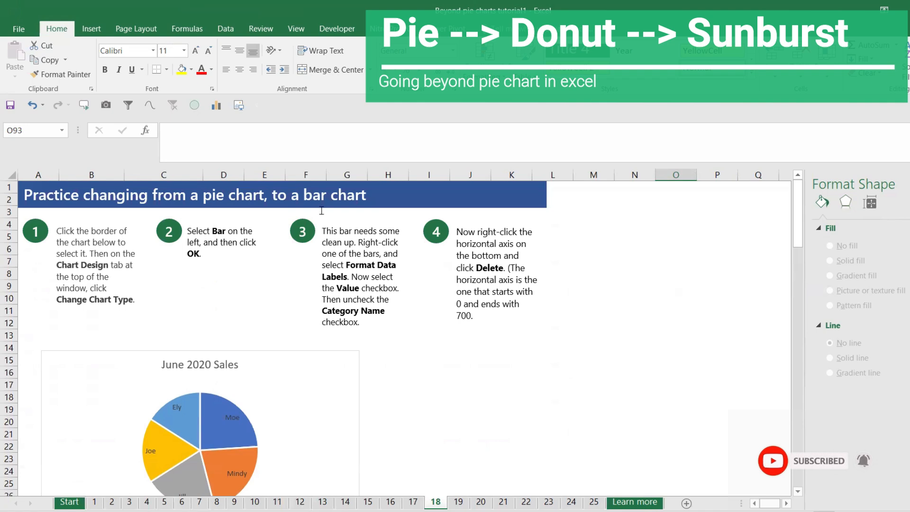
scroll(293, 291, "down", 10)
left_click_drag(797, 254, 810, 466)
left_click_drag(75, 339, 190, 382)
left_click(91, 29)
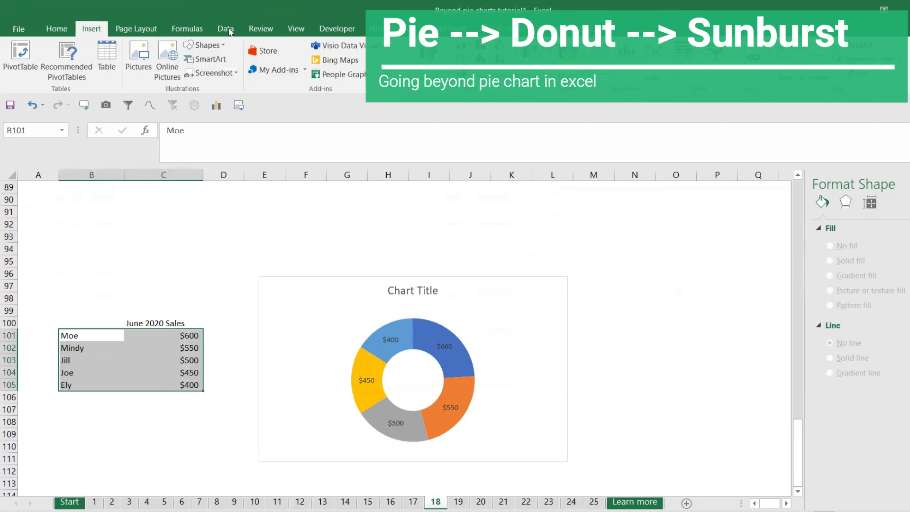
left_click(400, 59)
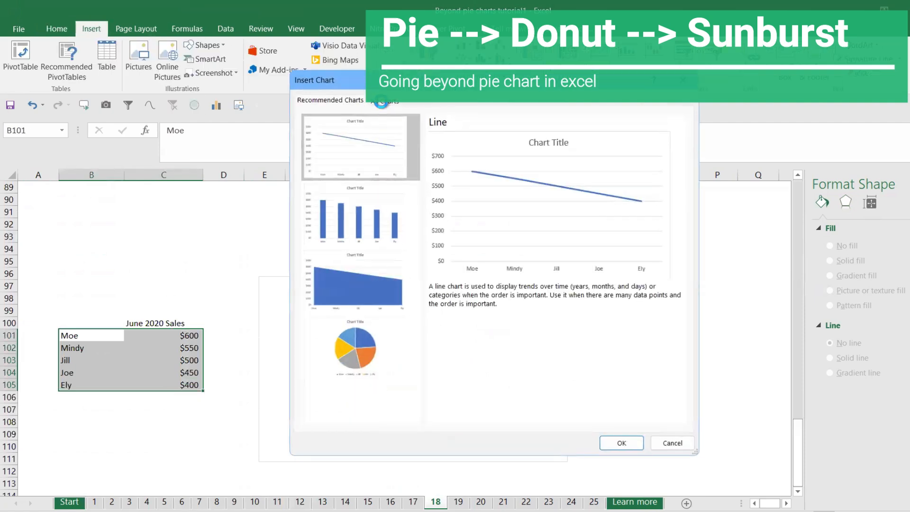
left_click(384, 101)
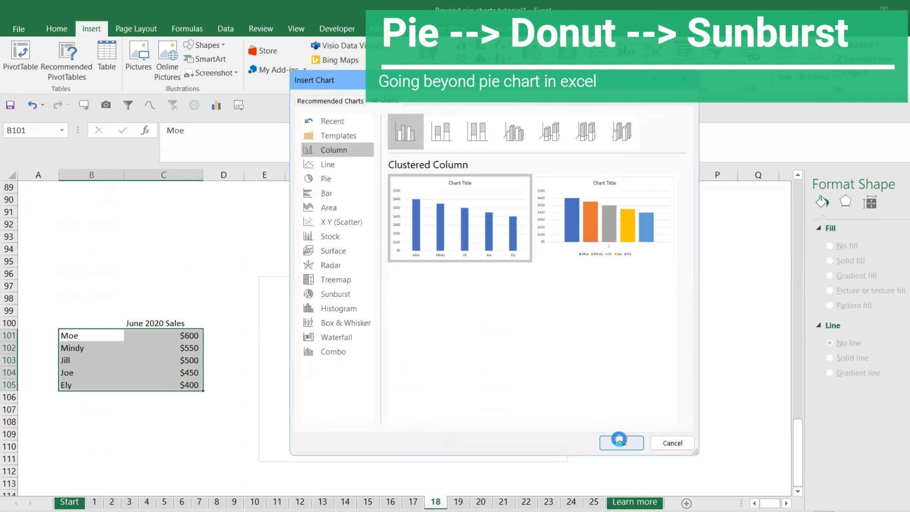
left_click(616, 440)
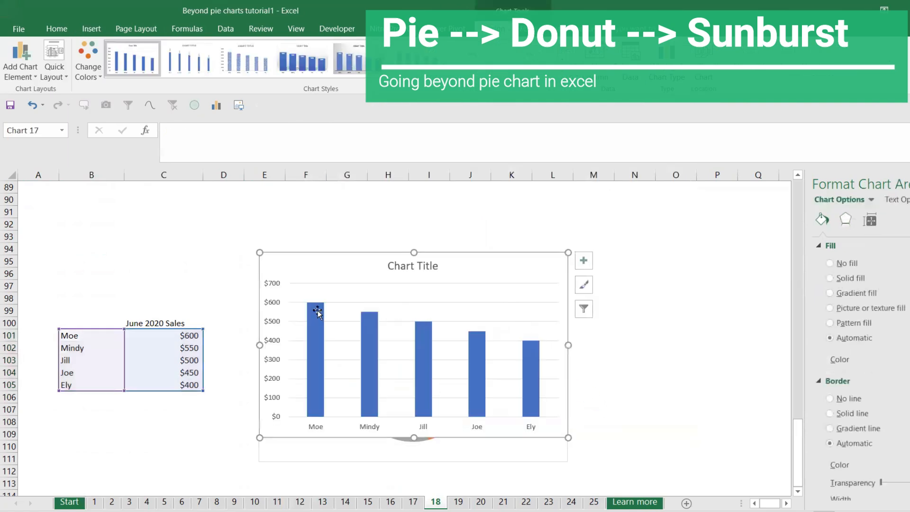
On sheet 19, examine the 2018 and 2019 pie charts and their slices for comparison.
left_click(459, 502)
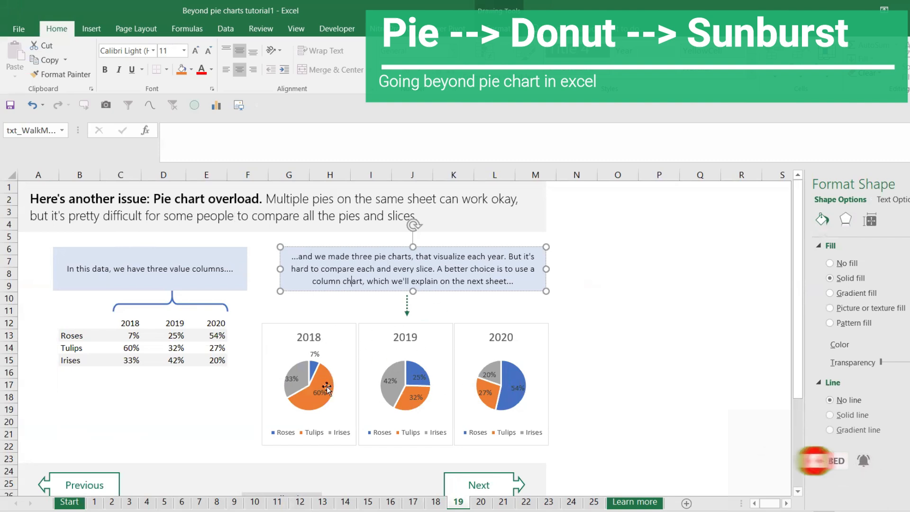
left_click(313, 363)
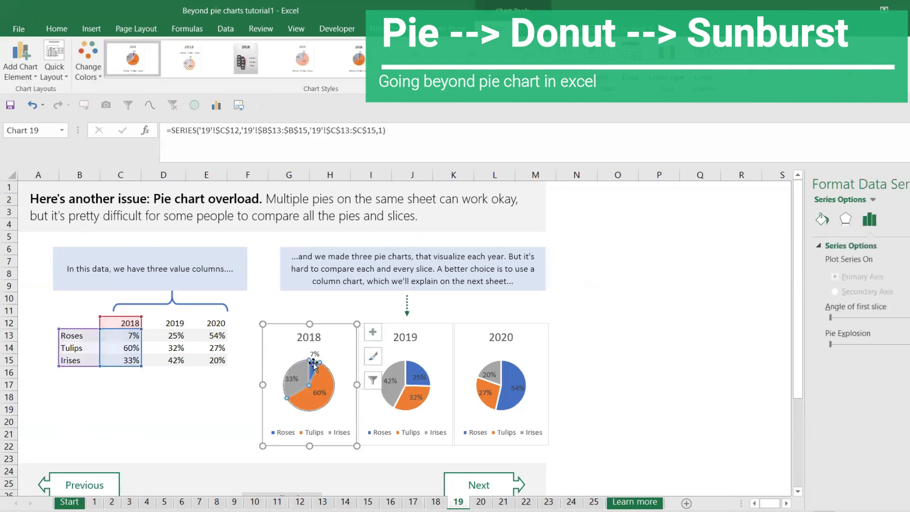
left_click(419, 367)
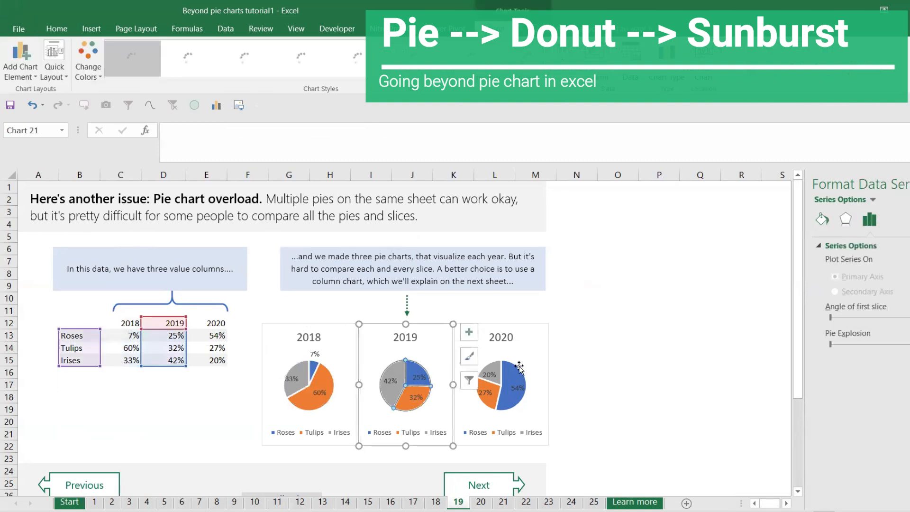
left_click(325, 389)
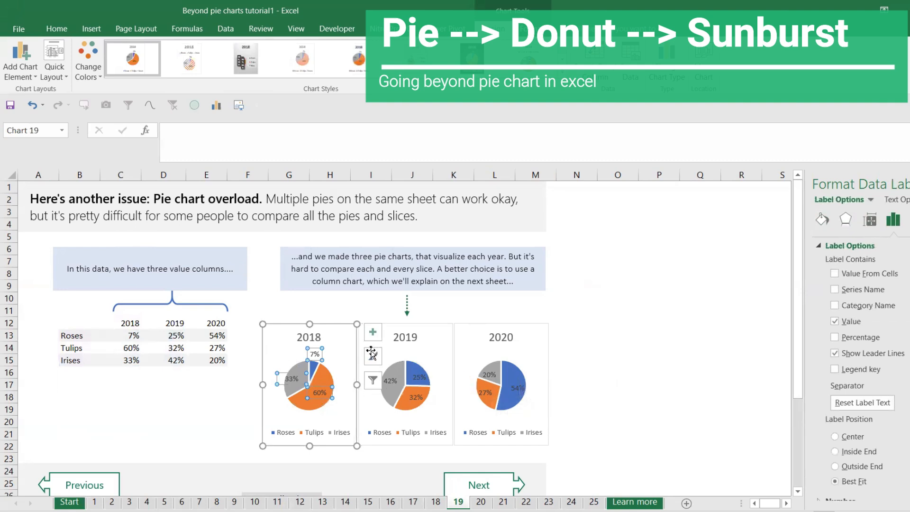
On sheet 20, delete the Sum of 2018 pivot pie chart and try to clear the pivot tables in G14:M24.
left_click(481, 502)
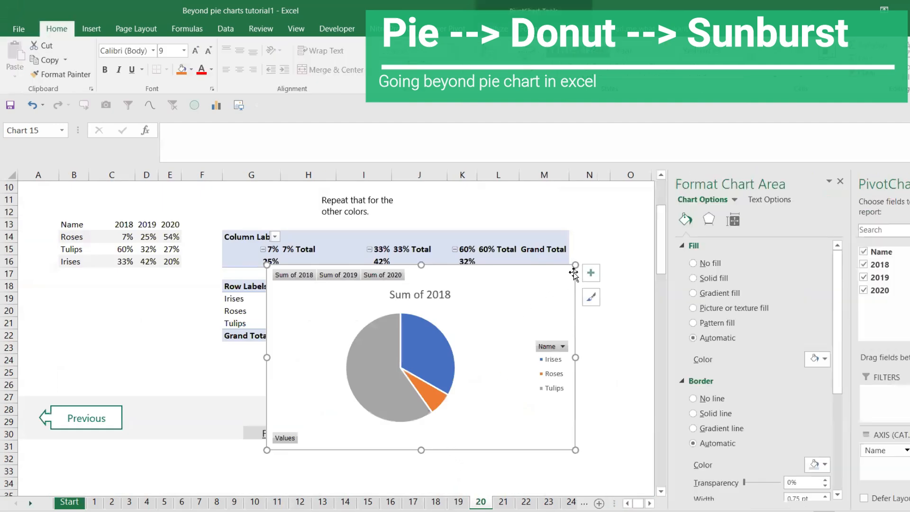
key("Delete")
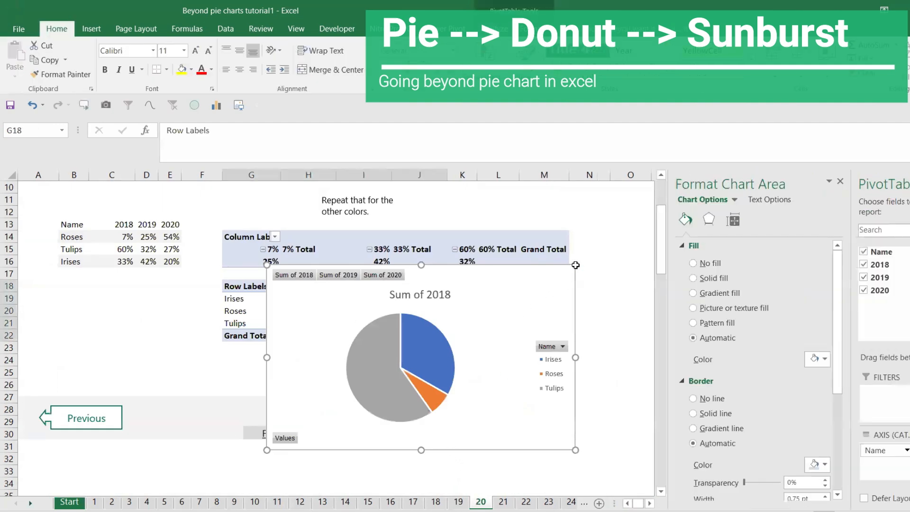
left_click_drag(250, 240, 560, 359)
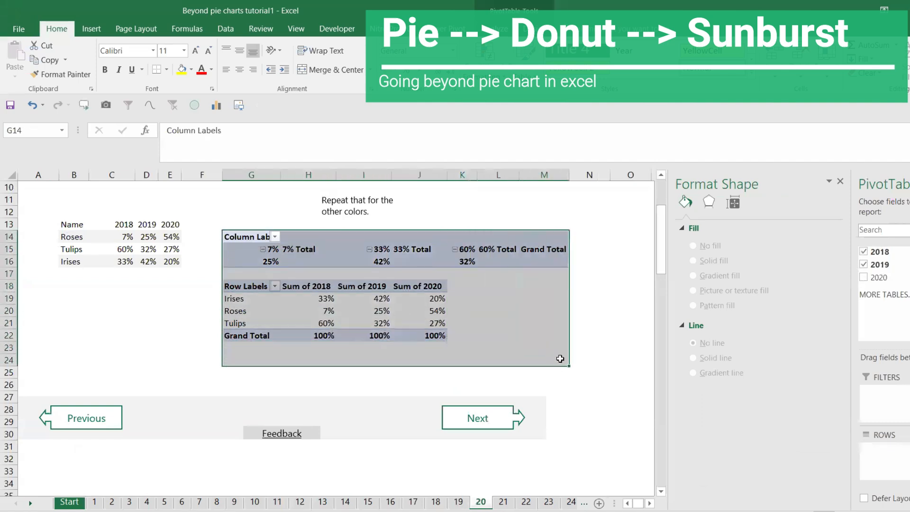
key("Delete")
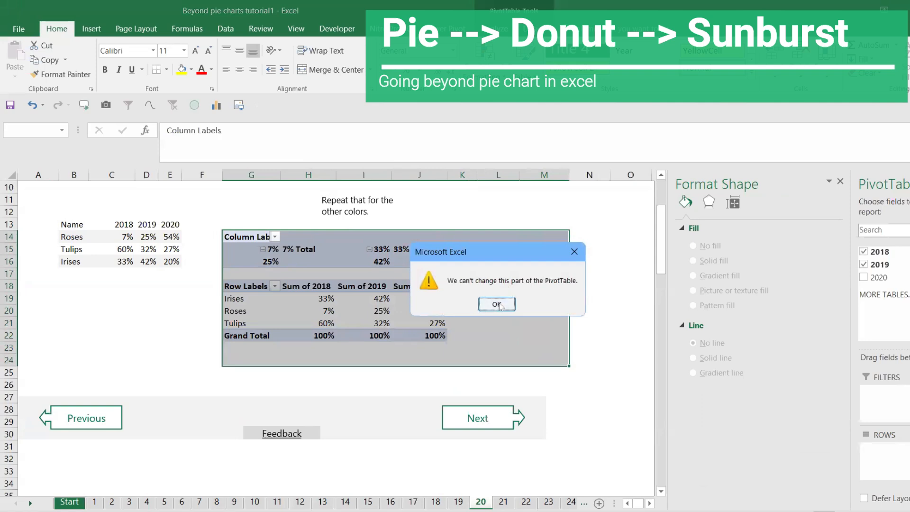
left_click(502, 304)
Create a PivotTable from the flower data in B13:E16, placed on the existing sheet 20 at cell C34.
left_click_drag(71, 224, 179, 264)
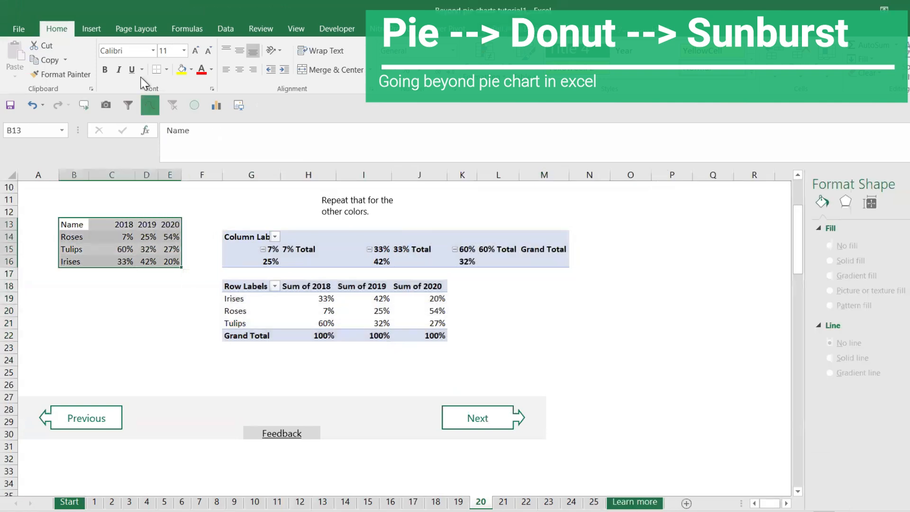
left_click(92, 29)
left_click(30, 56)
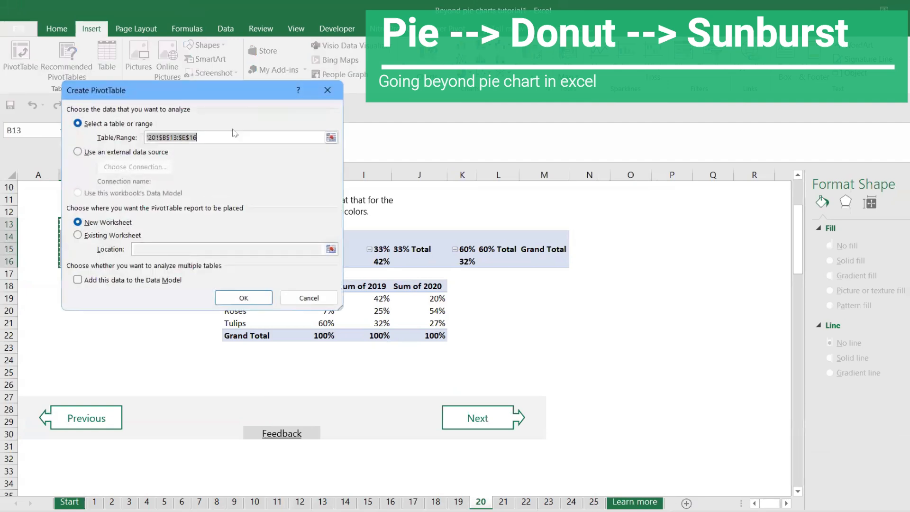
left_click(78, 235)
left_click(244, 297)
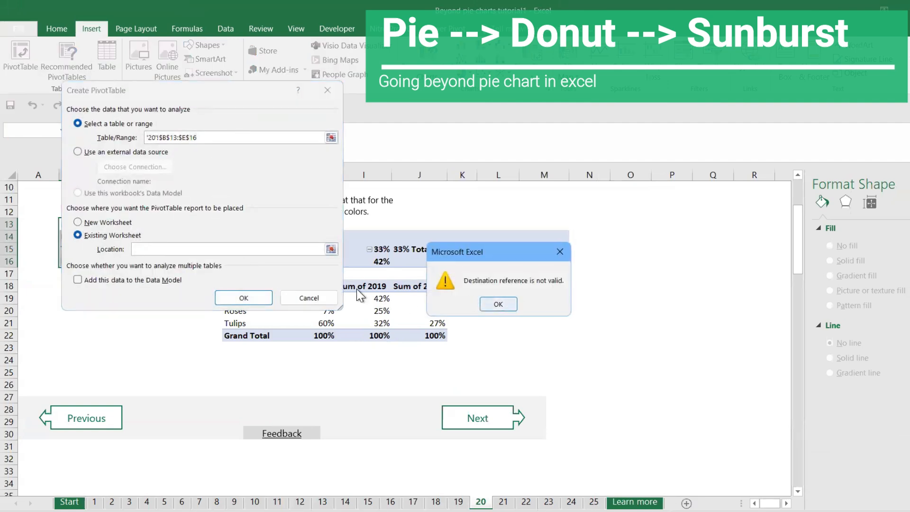
left_click(489, 305)
left_click(331, 249)
scroll(177, 391, "down", 4)
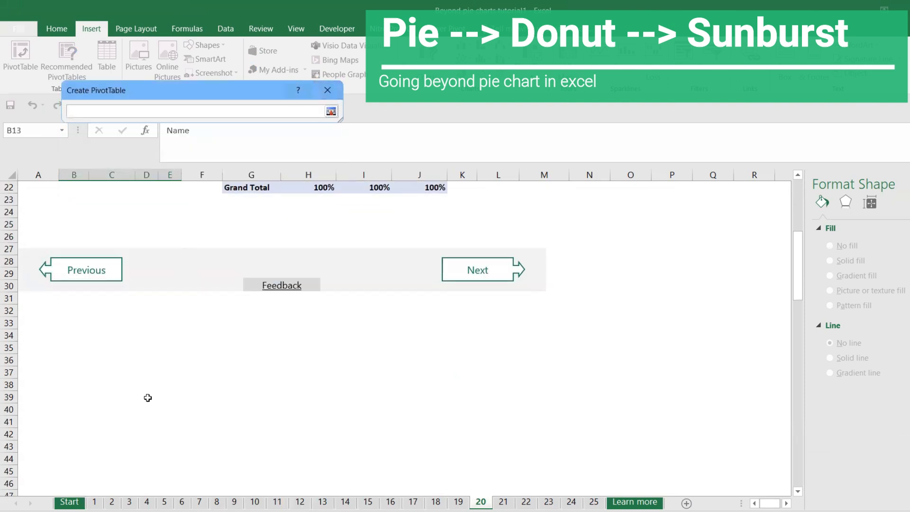
left_click(101, 331)
key("Return")
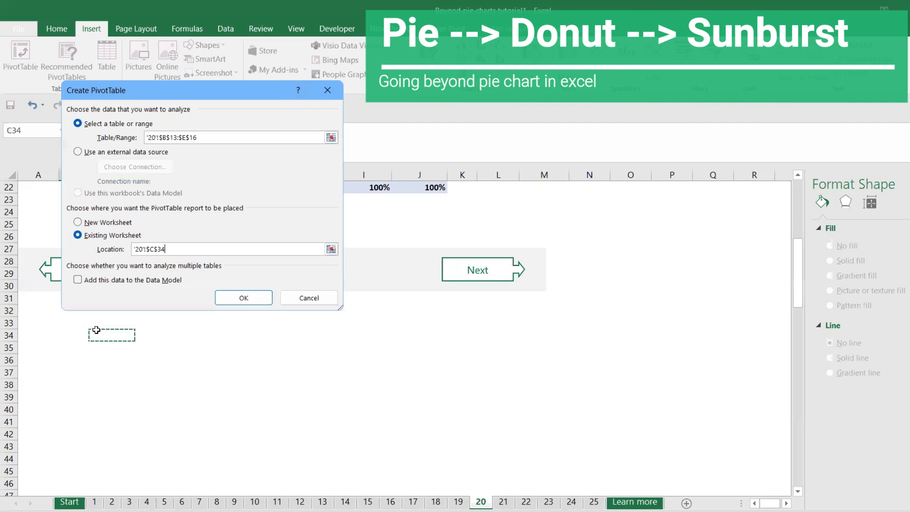
left_click(216, 301)
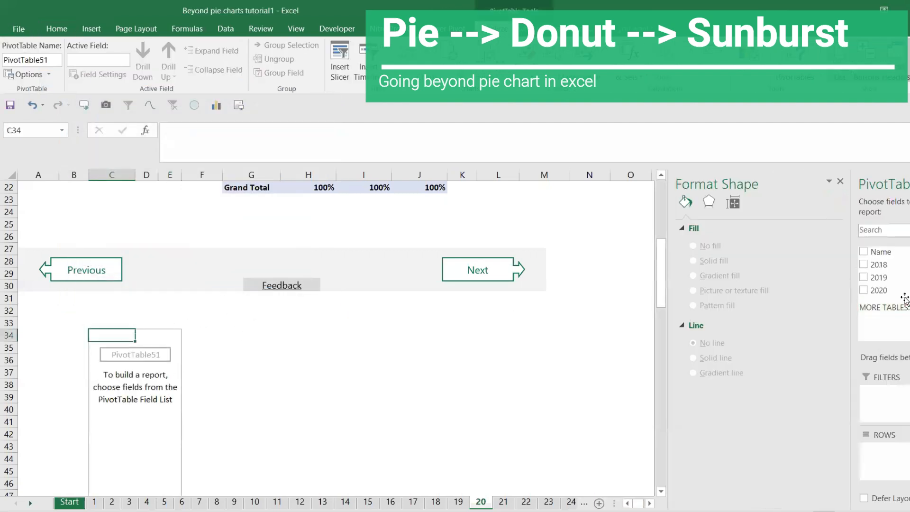
Put Name in the new PivotTable's rows and add 2018, 2019 and 2020 as summed values.
left_click_drag(900, 254, 889, 470)
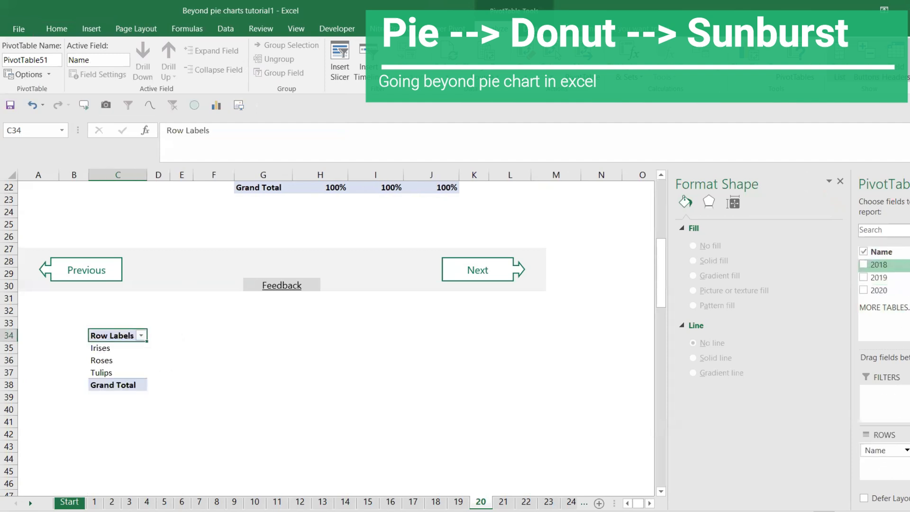
left_click(879, 265)
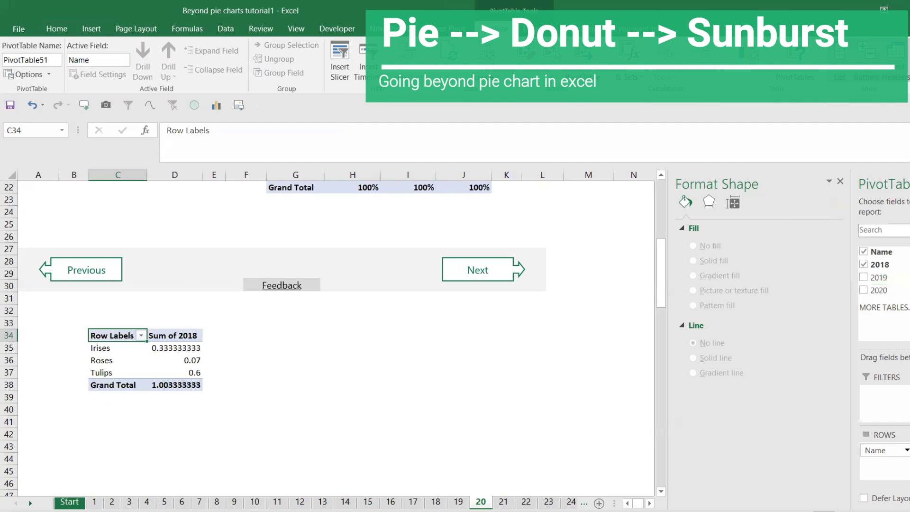
left_click(878, 278)
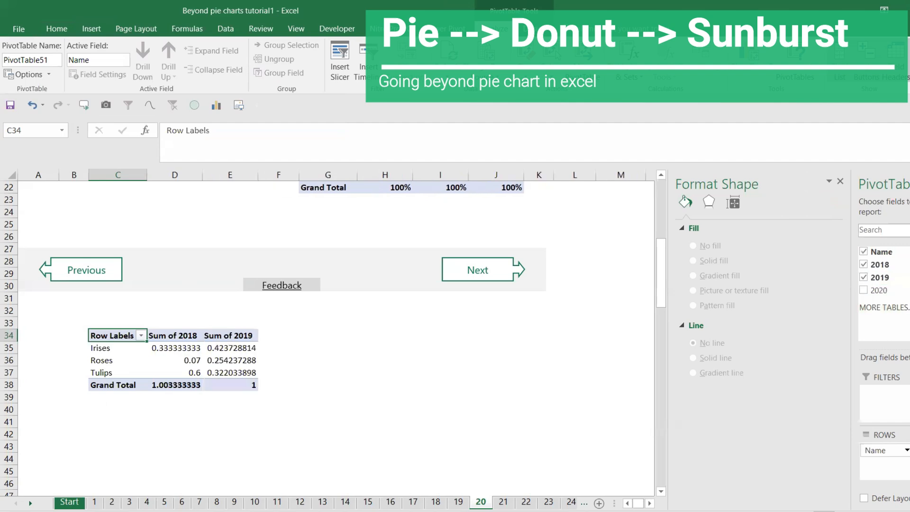
left_click(879, 290)
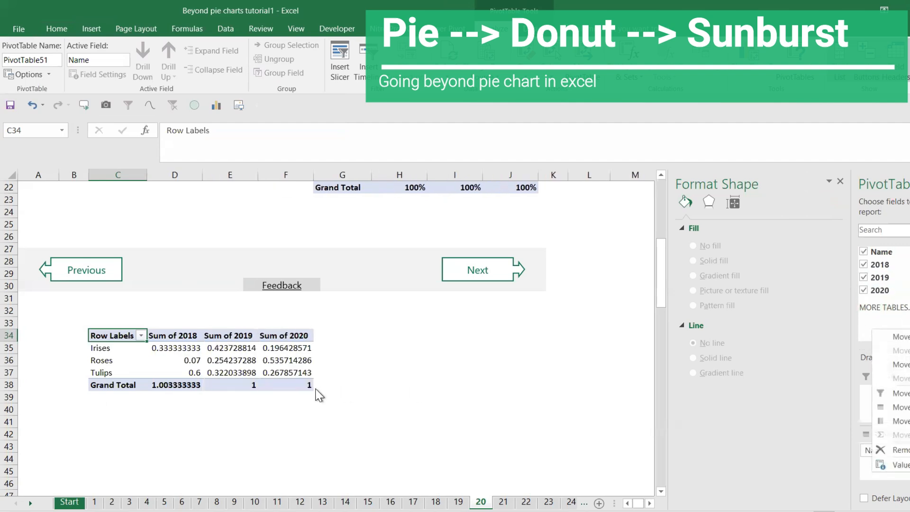
Format the PivotTable's 2018, 2019 and 2020 sums in D34:F38 as percentages.
left_click(171, 335)
left_click_drag(171, 335, 279, 388)
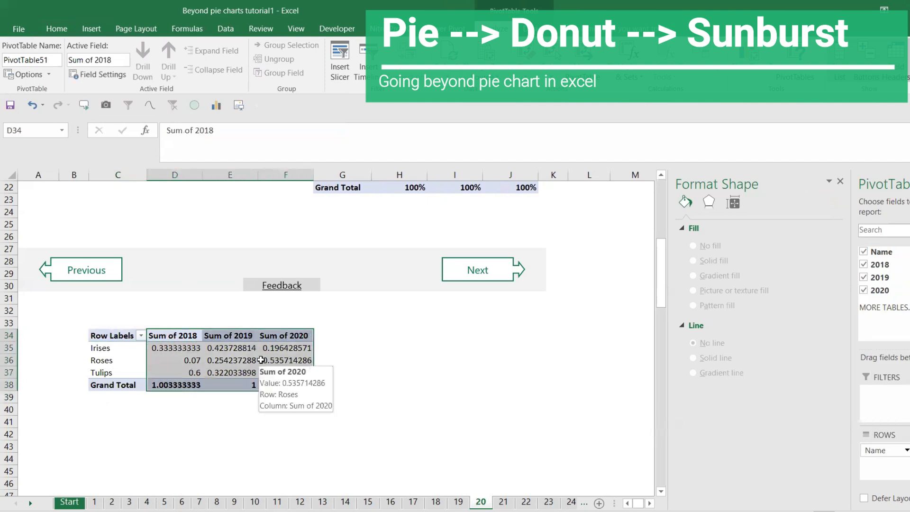
key("ctrl+shift+5")
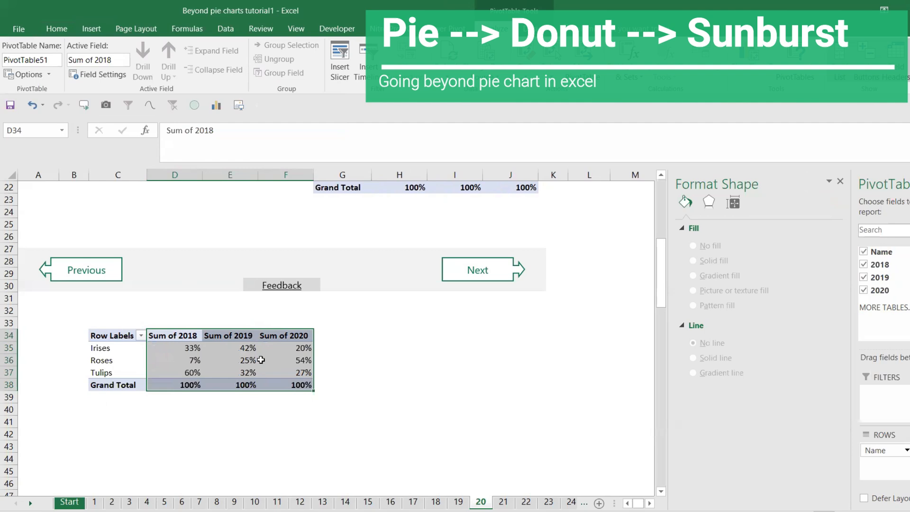
Insert a clustered column PivotChart from C34:F37 and place it beside the new PivotTable, over columns G to M.
left_click_drag(116, 335, 287, 370)
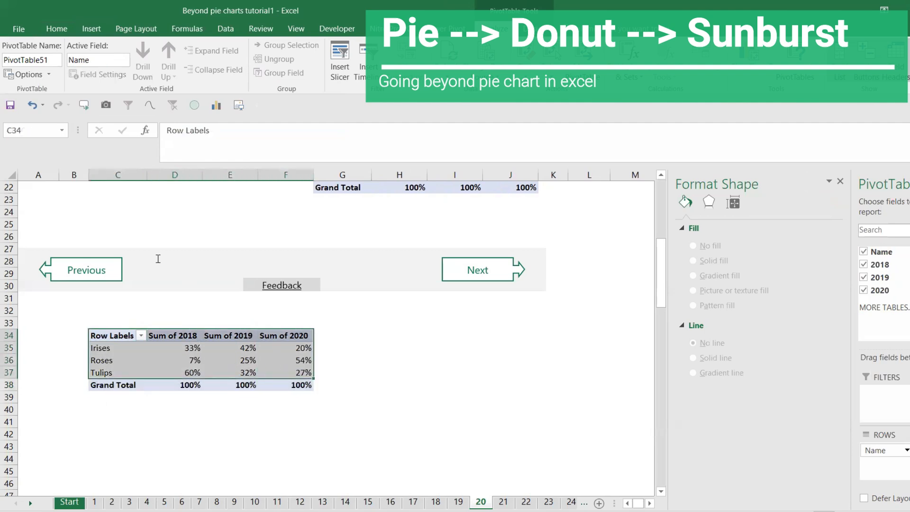
left_click(101, 31)
left_click(428, 62)
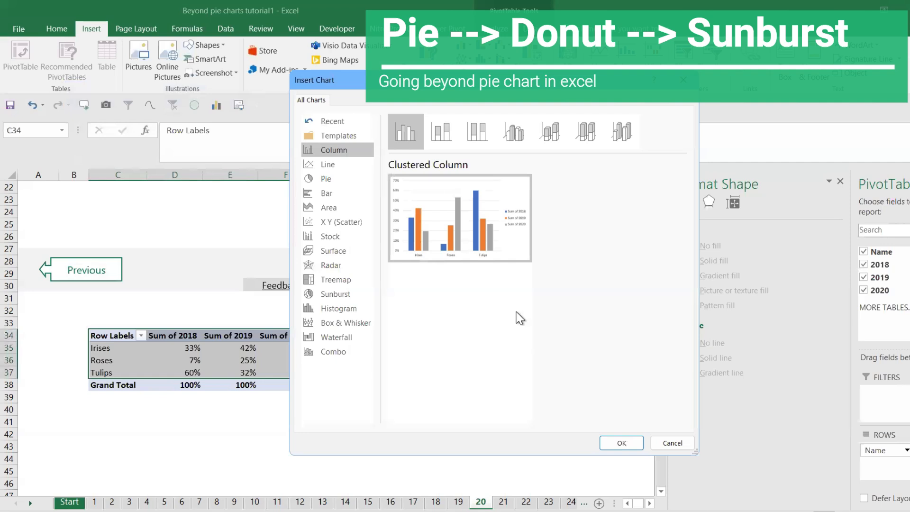
left_click(621, 444)
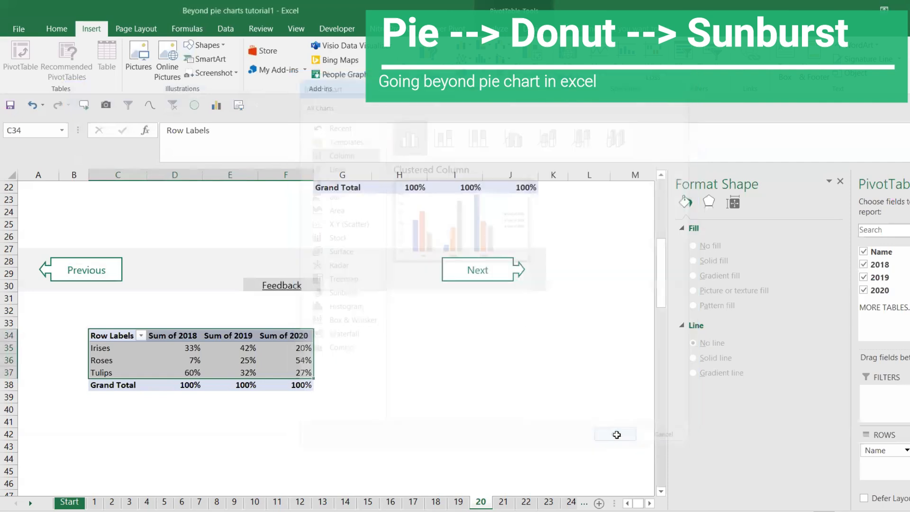
left_click_drag(481, 282, 603, 335)
scroll(586, 297, "up", 7)
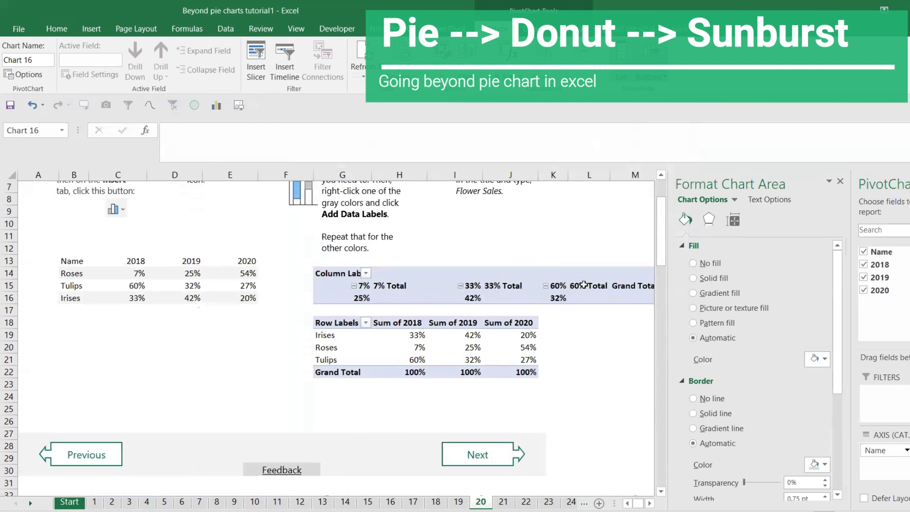
scroll(580, 272, "down", 8)
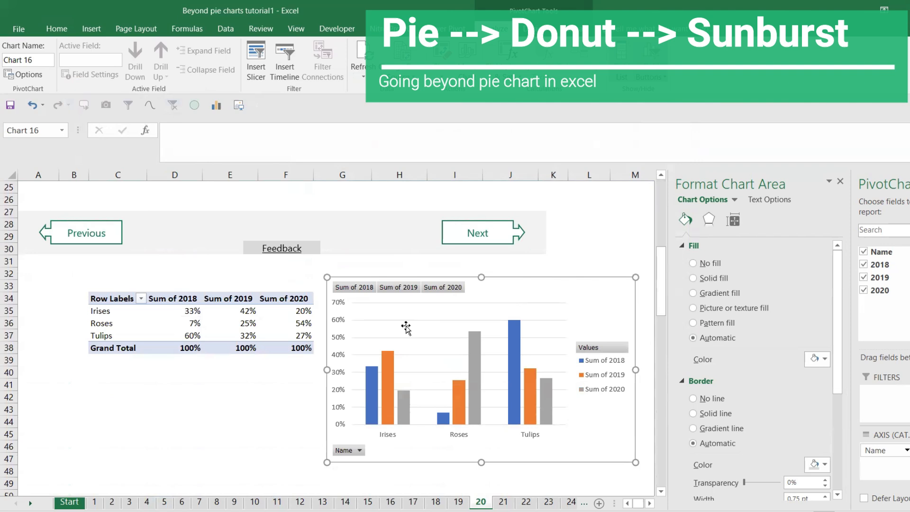
Change the PivotChart's type to 100% Stacked Column.
right_click(468, 325)
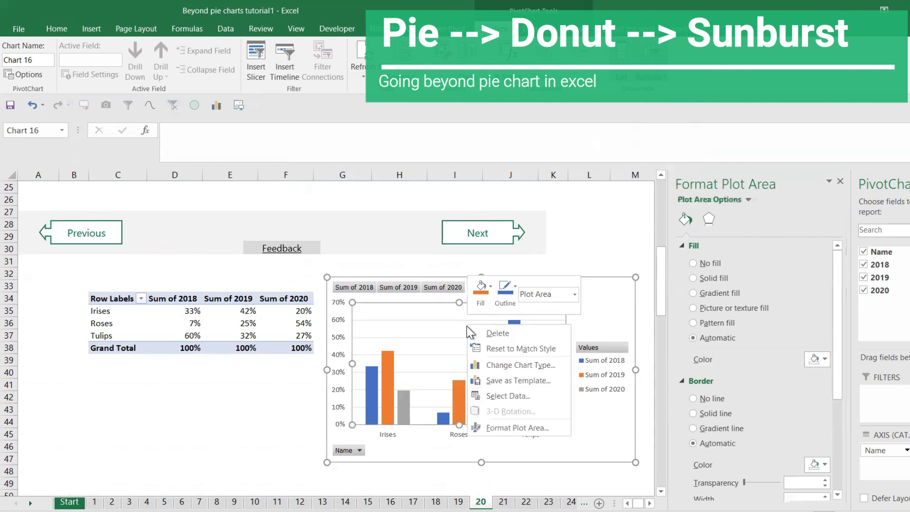
left_click(508, 366)
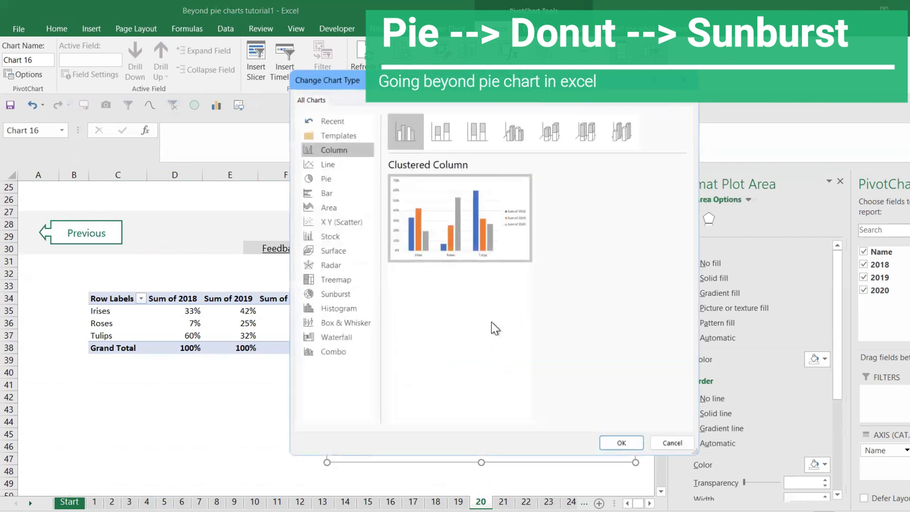
left_click(476, 142)
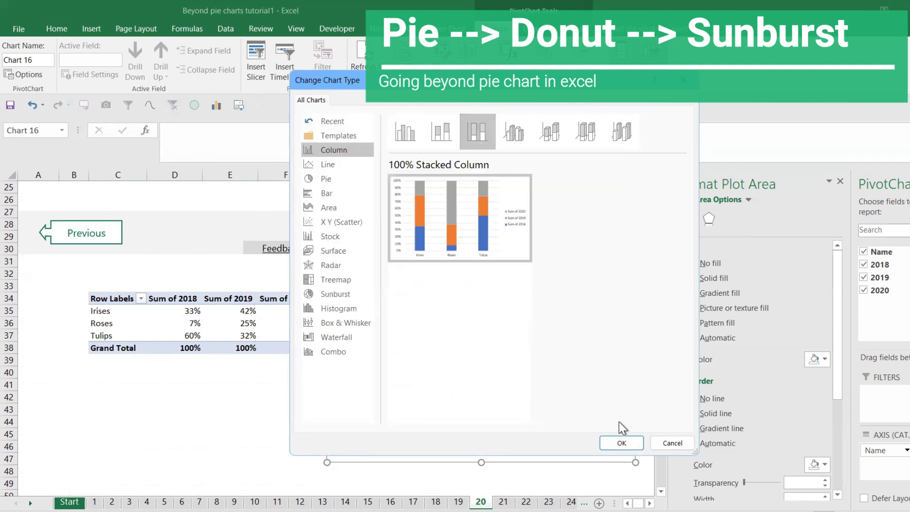
left_click(619, 444)
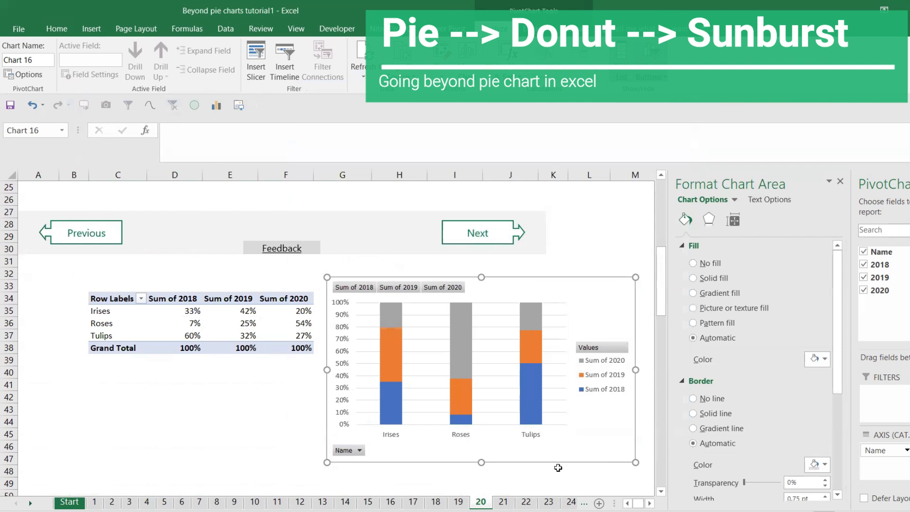
On sheet 21, examine the hierarchical Campus and Type columns and the Week 1 Sales pie chart made from them.
left_click(502, 505)
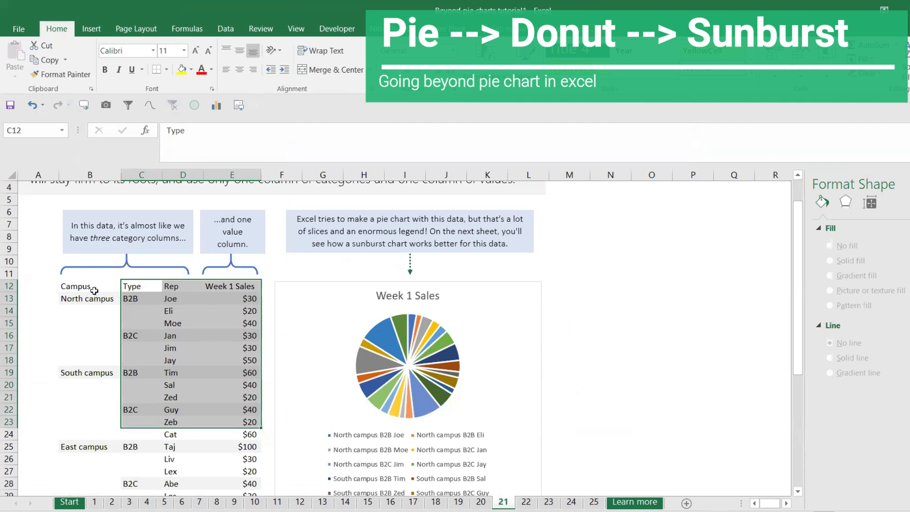
left_click_drag(94, 288, 109, 336)
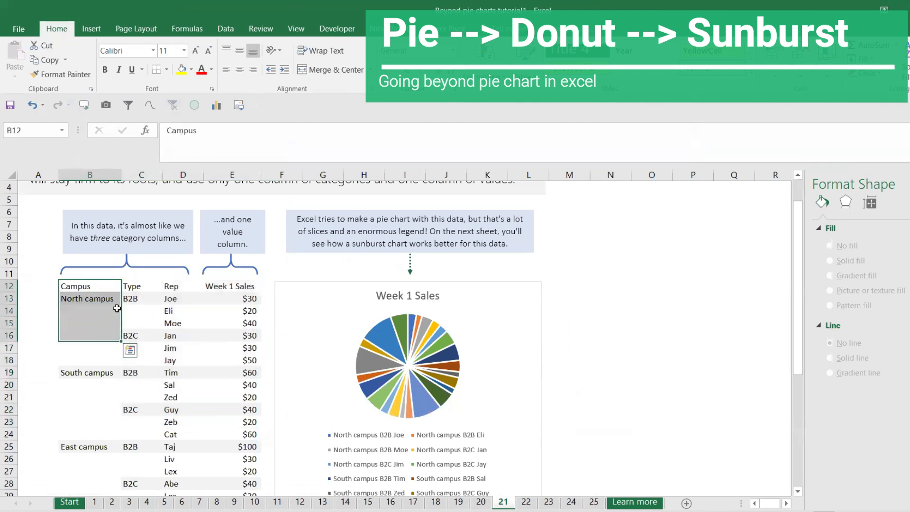
left_click(136, 287)
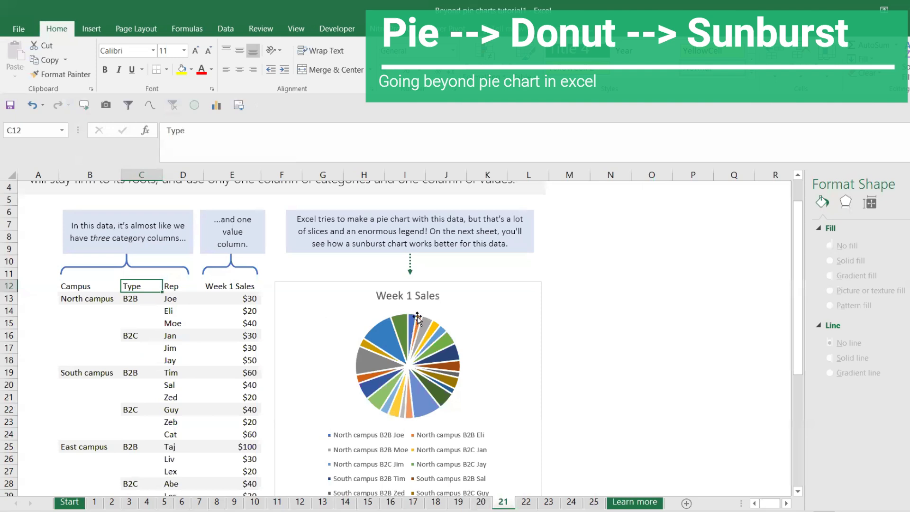
scroll(417, 318, "up", 1)
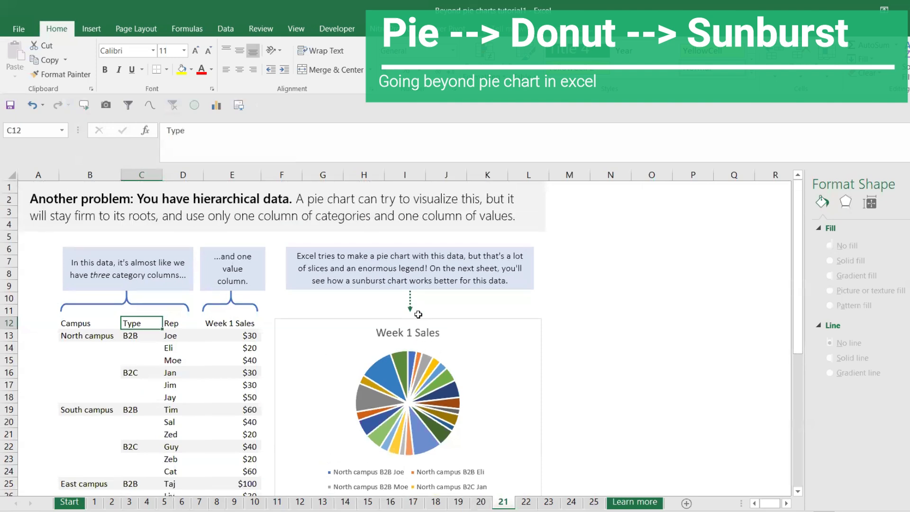
On sheet 22, examine the Week 1 Sales sunburst chart and the data columns it uses.
left_click(525, 502)
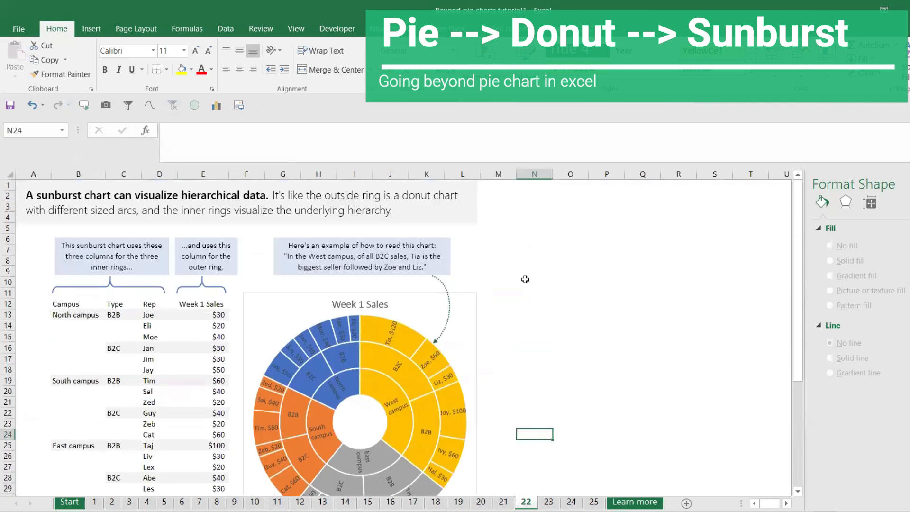
left_click(421, 315)
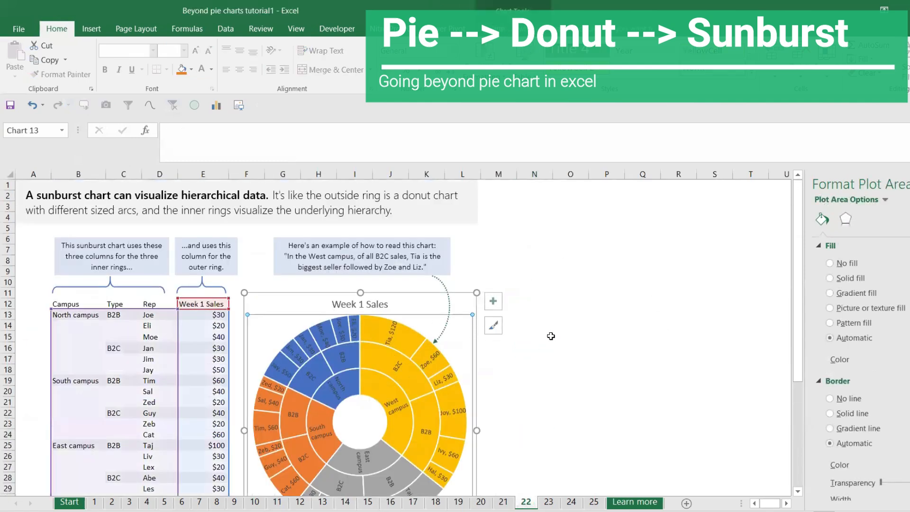
Examine the sunburst chart down to its legend, and on sheet 23 review the practice instructions and sales data in B14:E37.
scroll(555, 336, "down", 1)
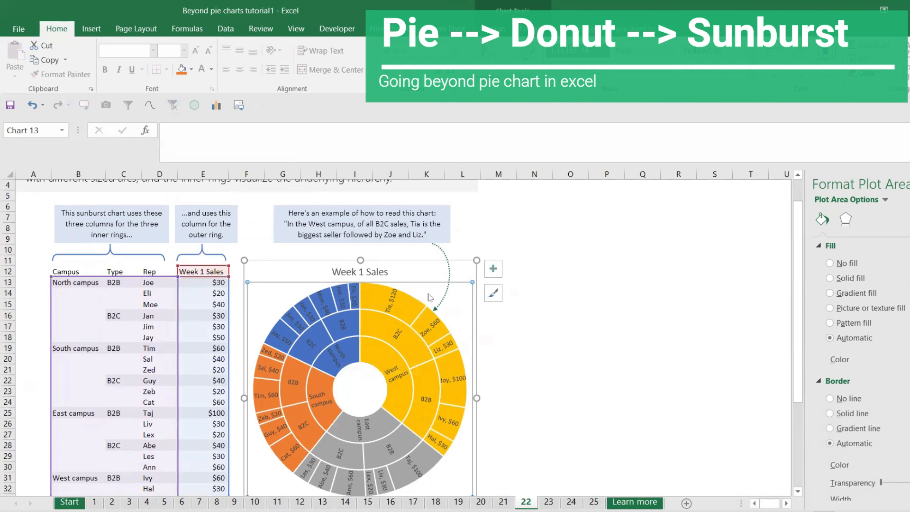
scroll(648, 294, "down", 2)
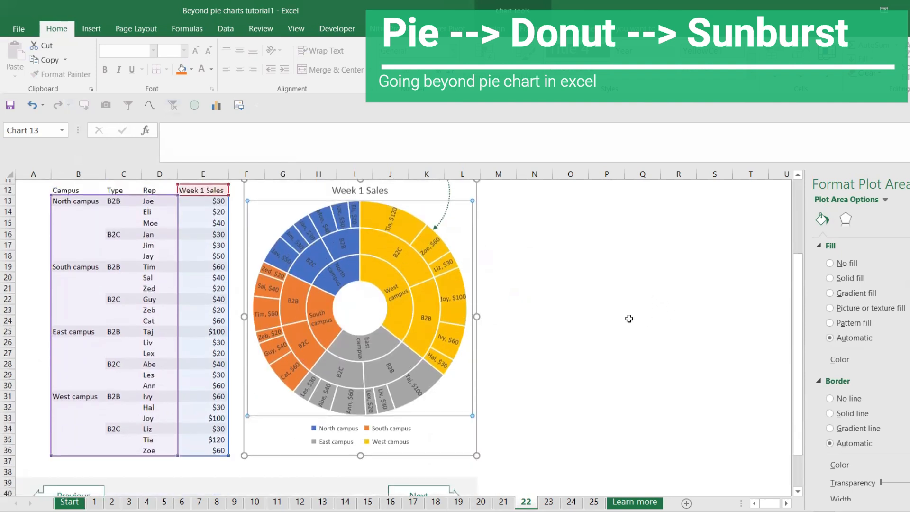
scroll(622, 324, "down", 1)
scroll(620, 317, "up", 4)
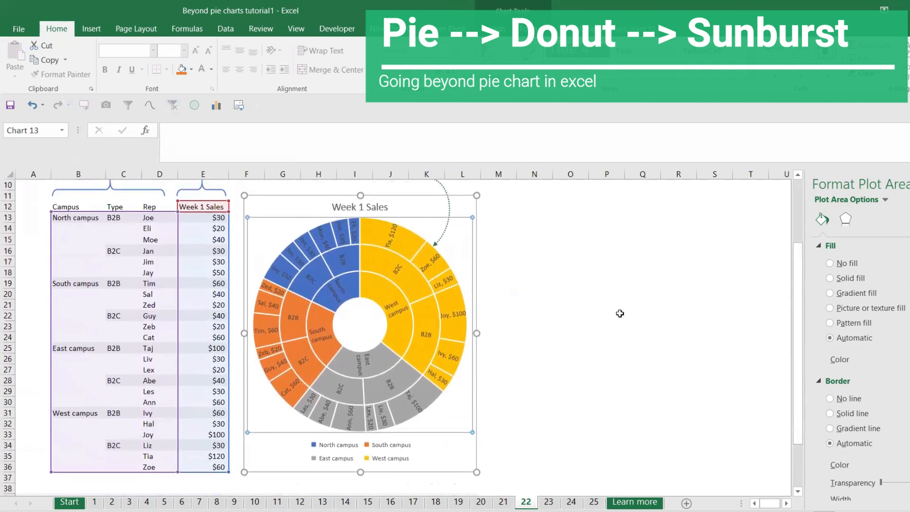
mouse_move(556, 507)
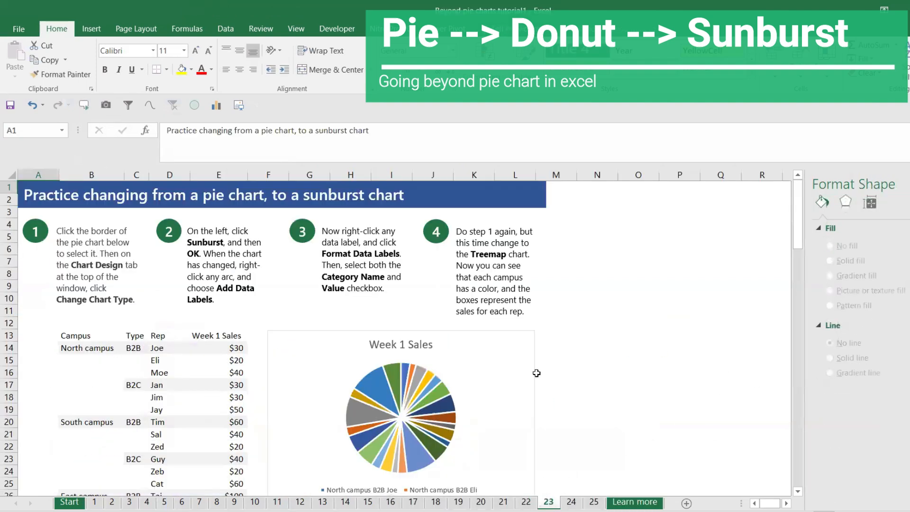
scroll(559, 359, "down", 2)
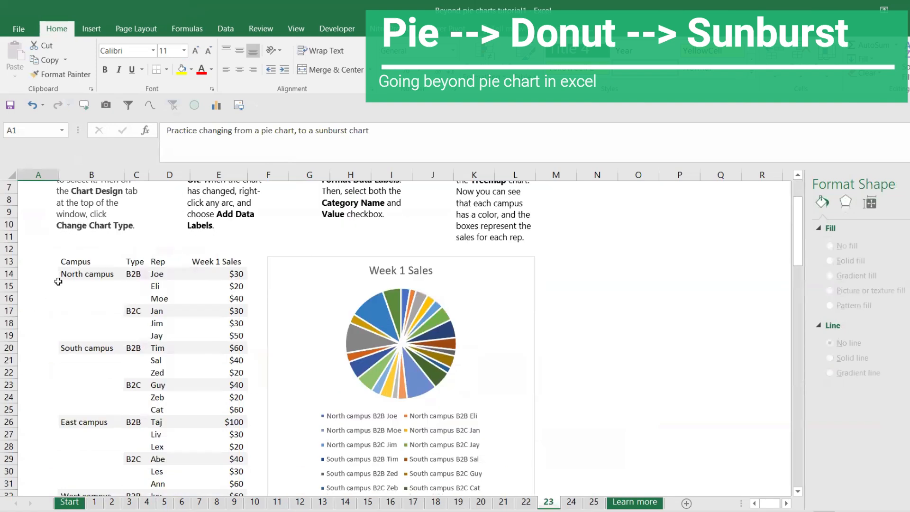
left_click_drag(75, 273, 222, 491)
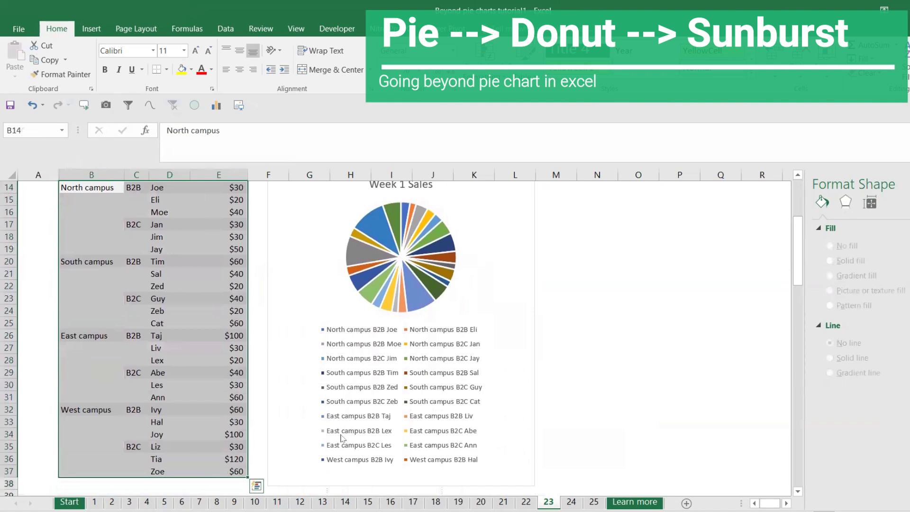
scroll(630, 289, "up", 2)
scroll(600, 277, "up", 3)
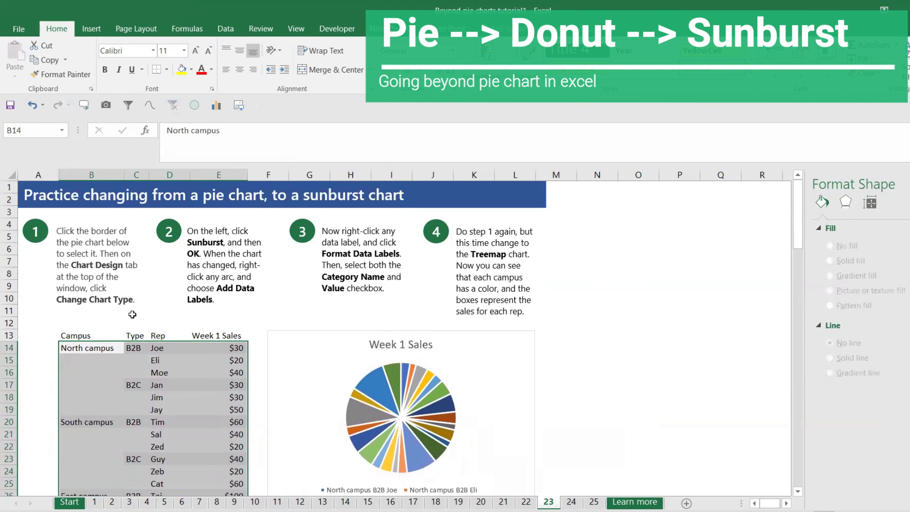
Change the Week 1 Sales pie chart on sheet 23 to a Sunburst chart and move it up over columns K to P.
left_click(320, 346)
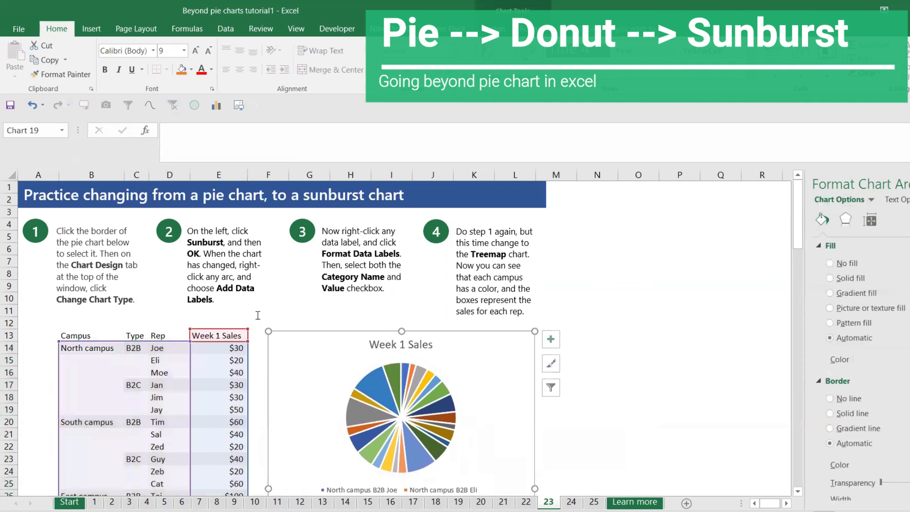
right_click(312, 339)
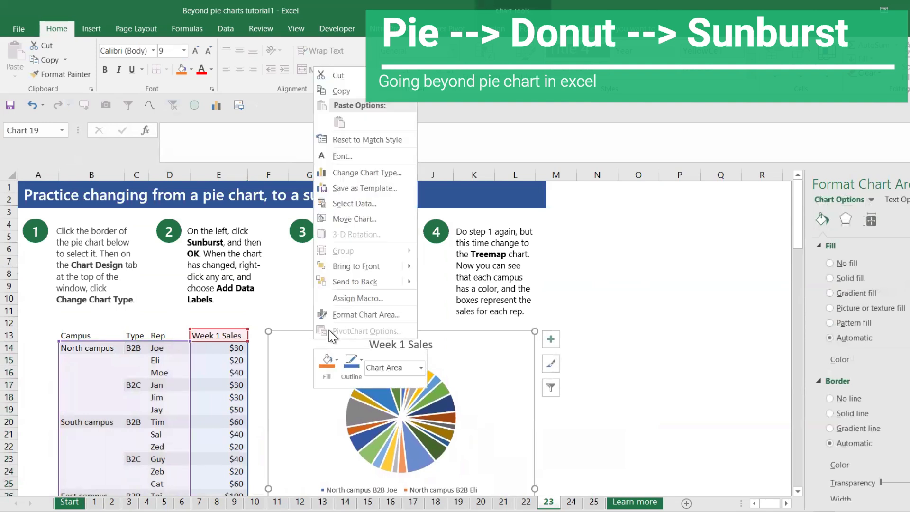
left_click(355, 173)
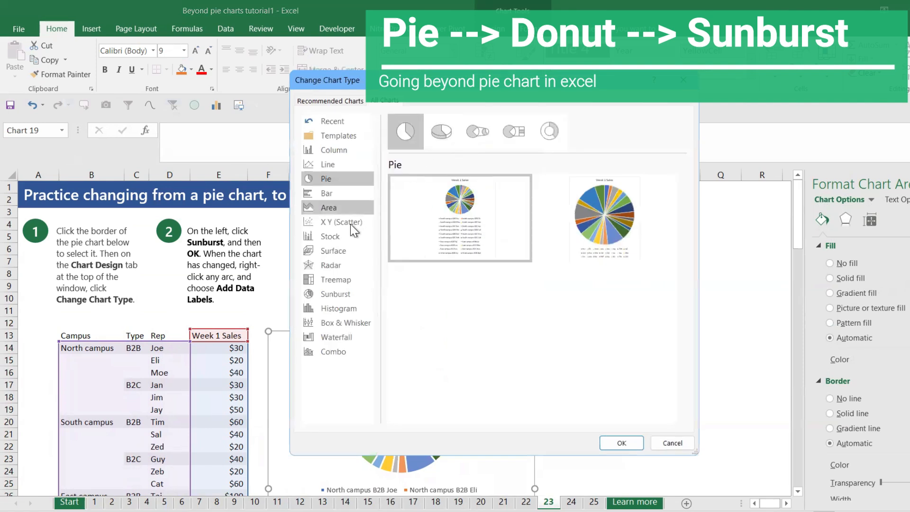
left_click(337, 297)
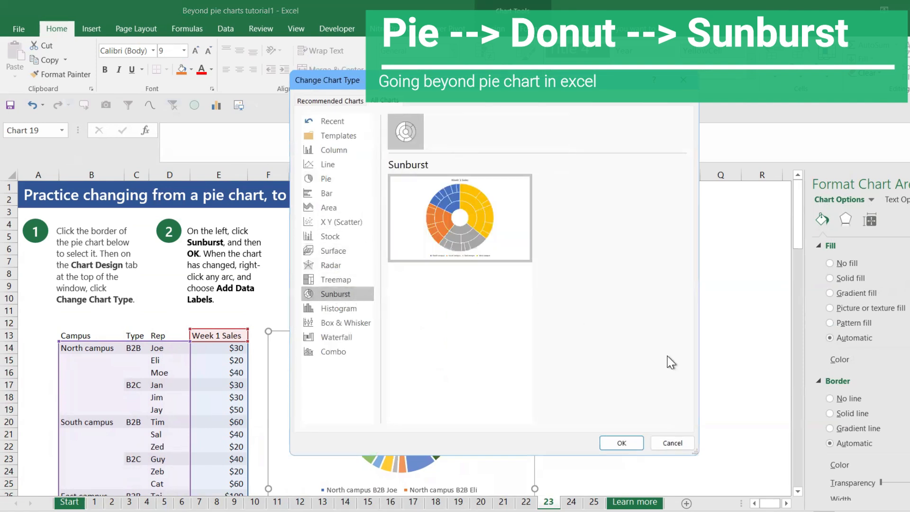
left_click(615, 443)
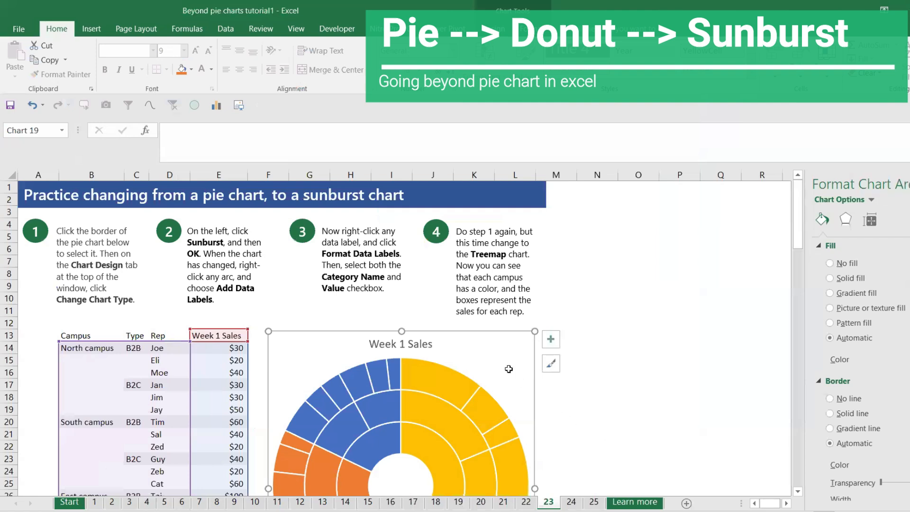
left_click_drag(499, 331, 686, 175)
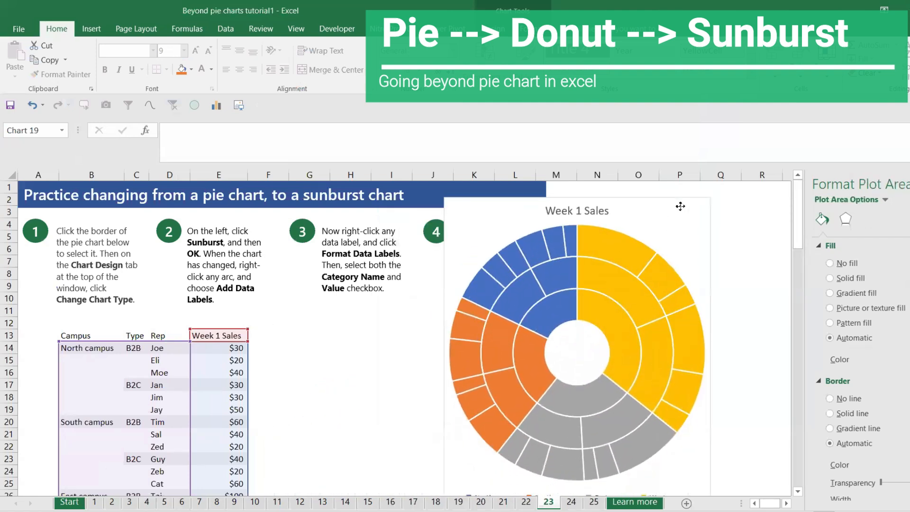
left_click(562, 275)
right_click(561, 274)
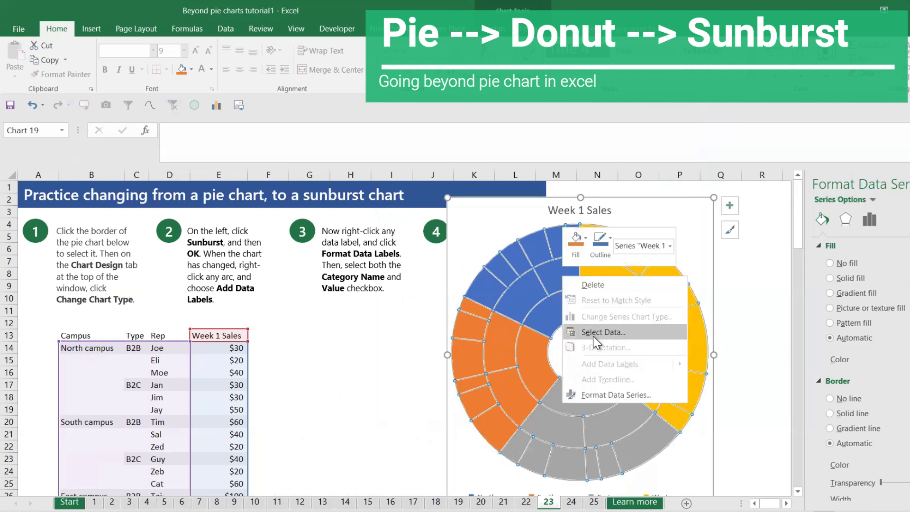
left_click(530, 298)
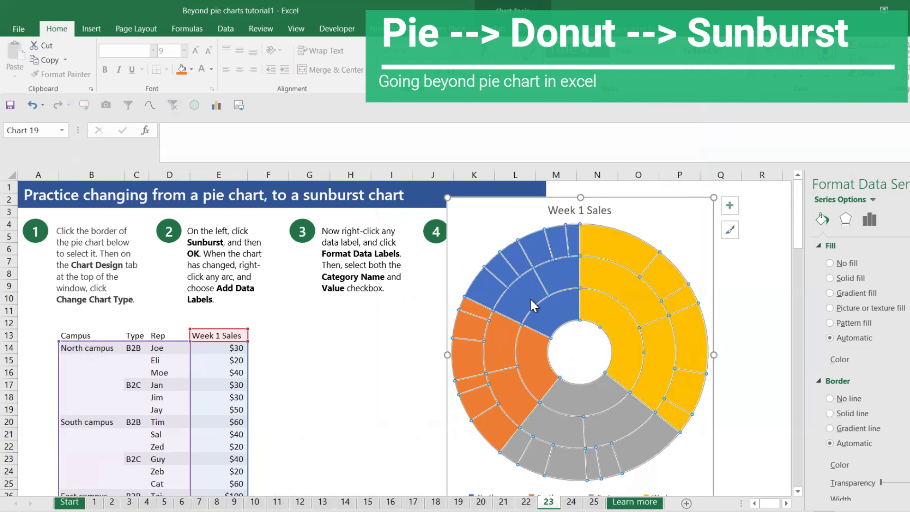
left_click(521, 297)
left_click(521, 297)
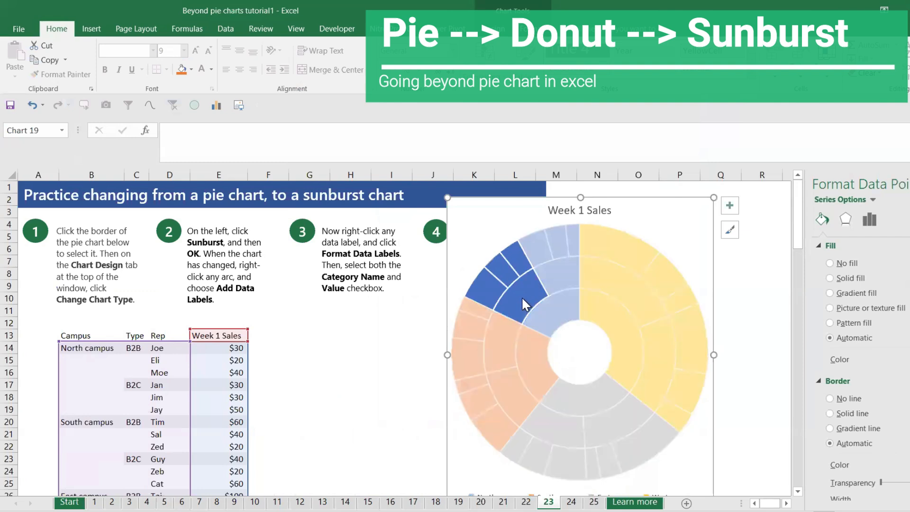
right_click(521, 297)
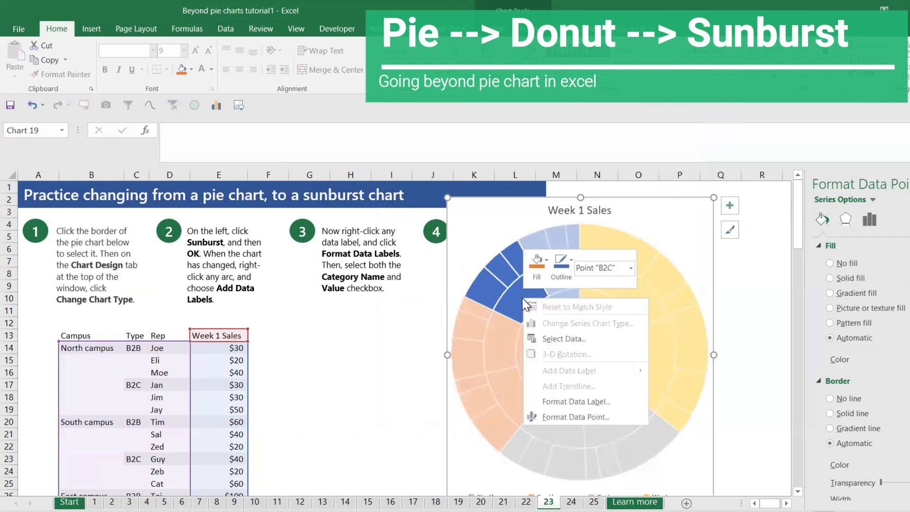
left_click(706, 274)
left_click(636, 225)
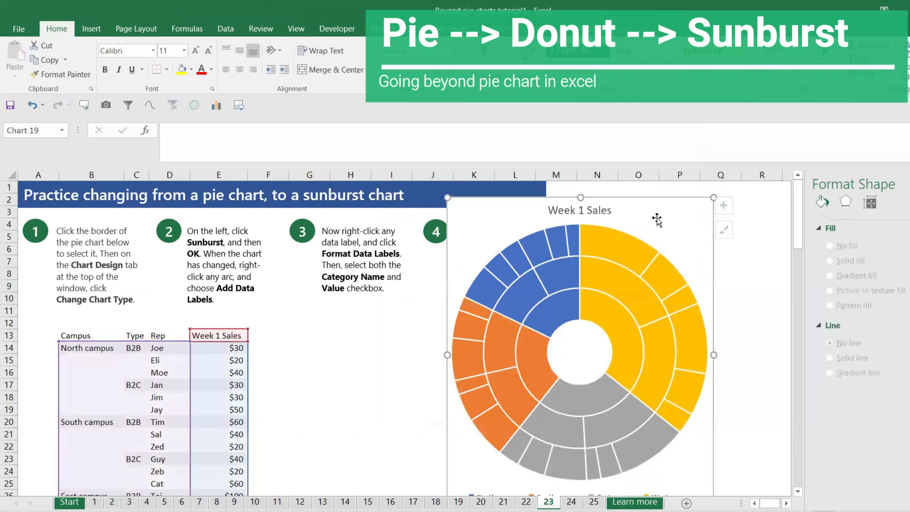
left_click(481, 271)
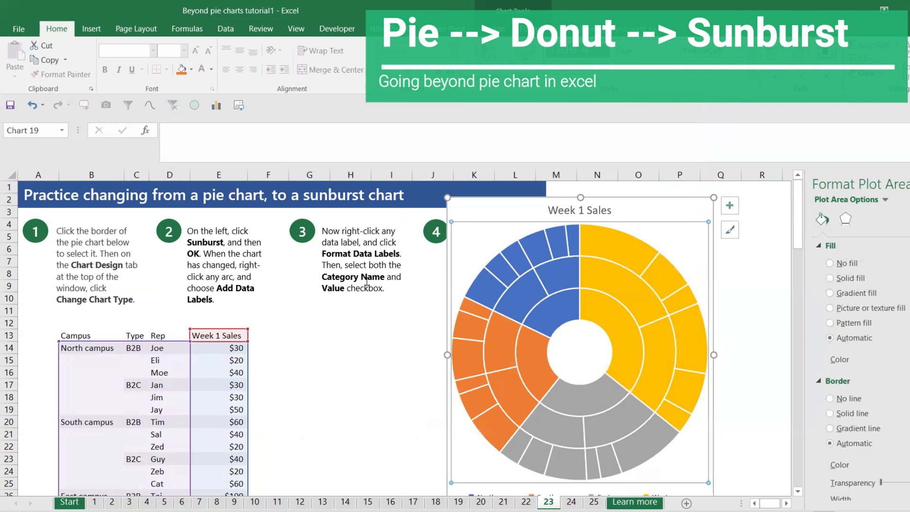
right_click(508, 282)
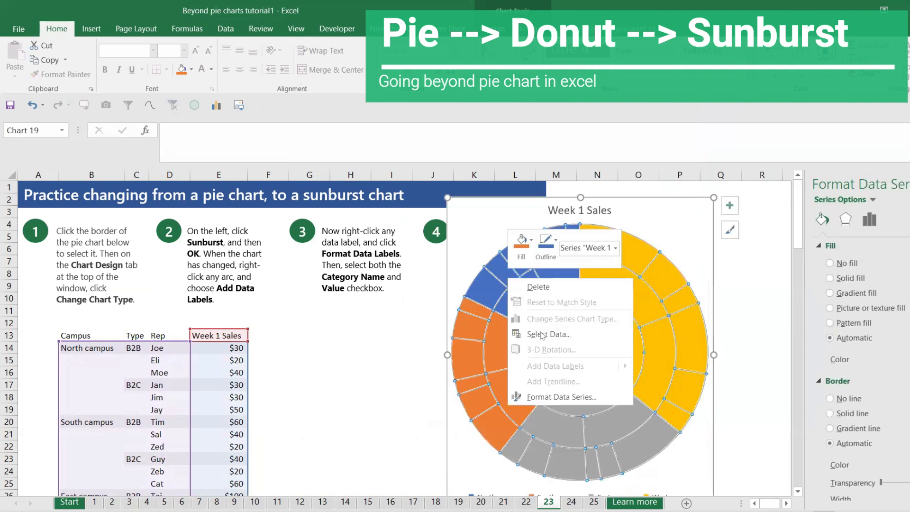
left_click(695, 218)
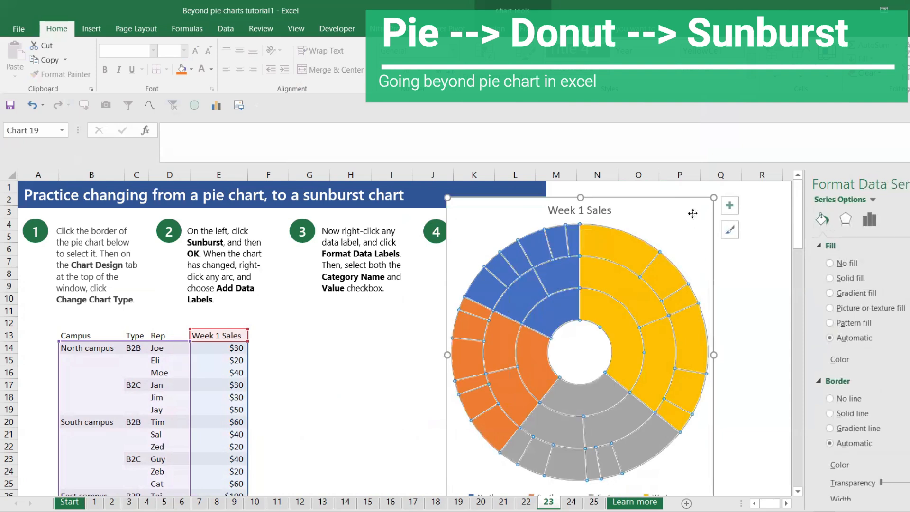
Add data labels to the Week 1 Sales sunburst chart.
left_click(694, 218)
left_click(730, 207)
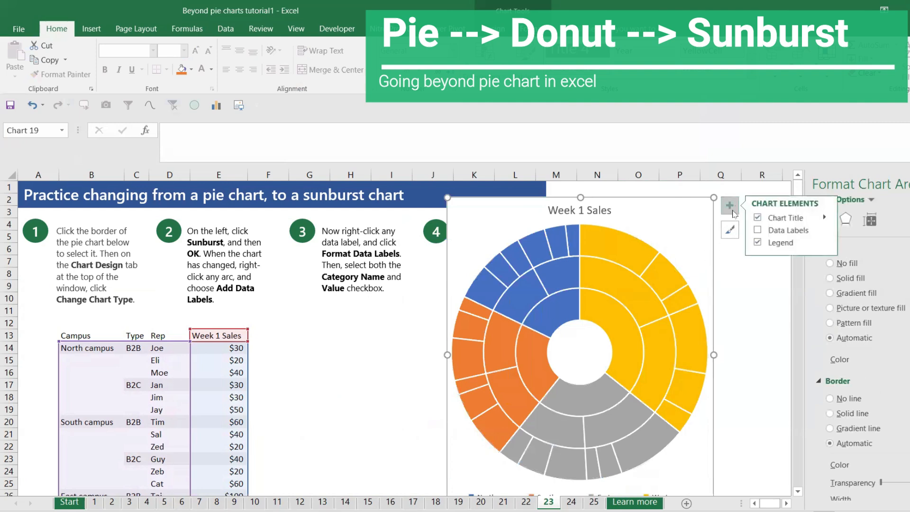
left_click(758, 231)
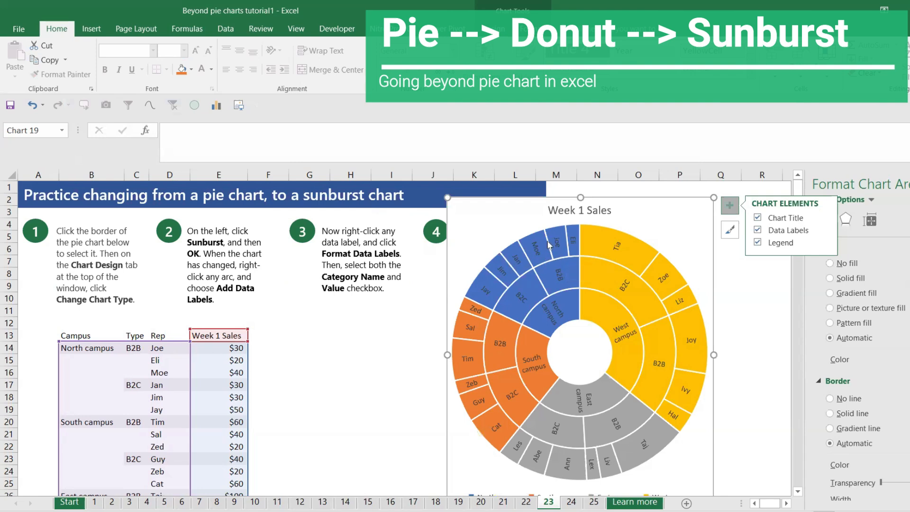
Open the label options for the sunburst chart's data labels and check what the labels can contain.
mouse_move(535, 247)
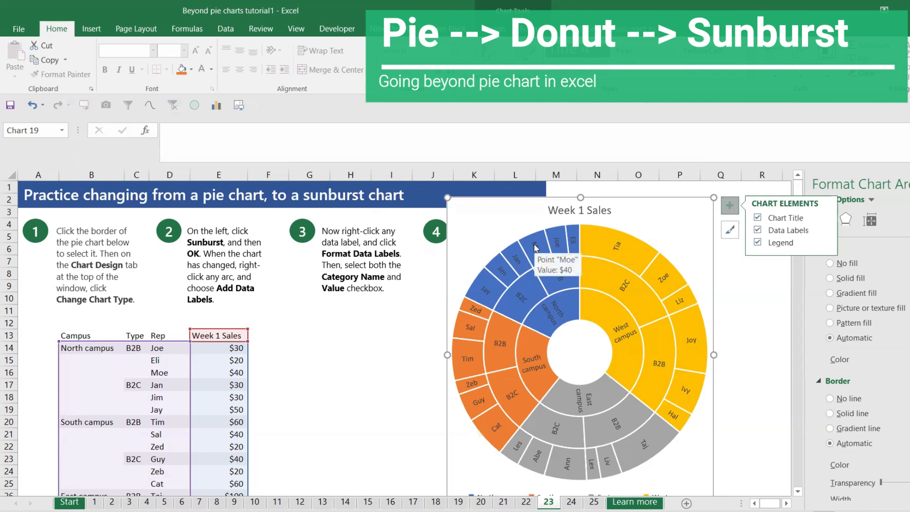
left_click(536, 248)
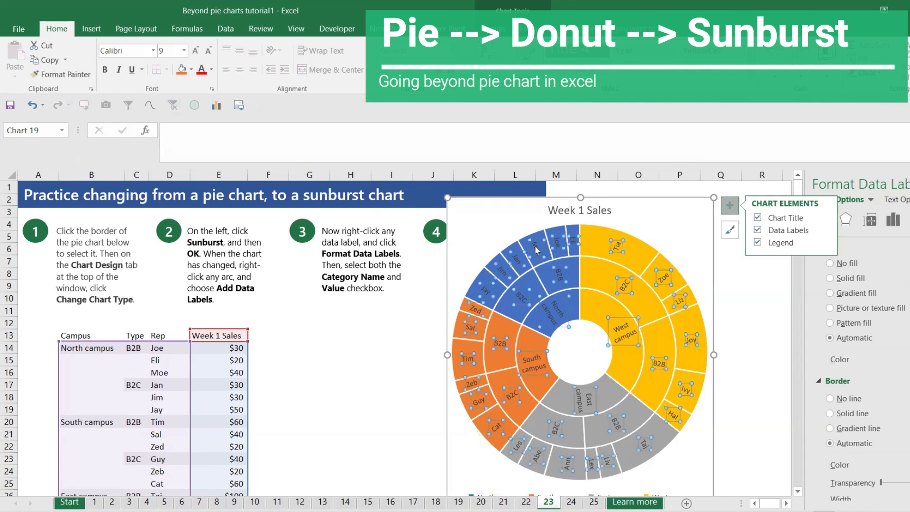
left_click(550, 280)
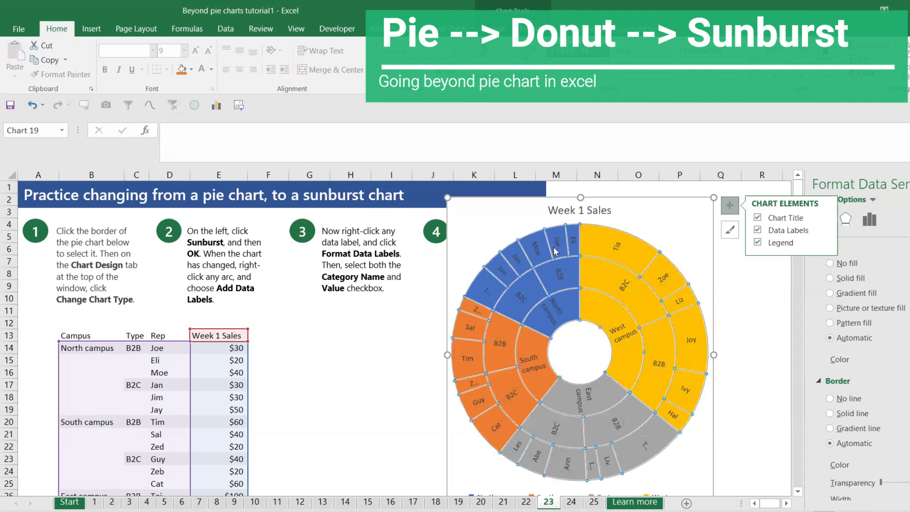
left_click(556, 251)
left_click(597, 233)
right_click(596, 236)
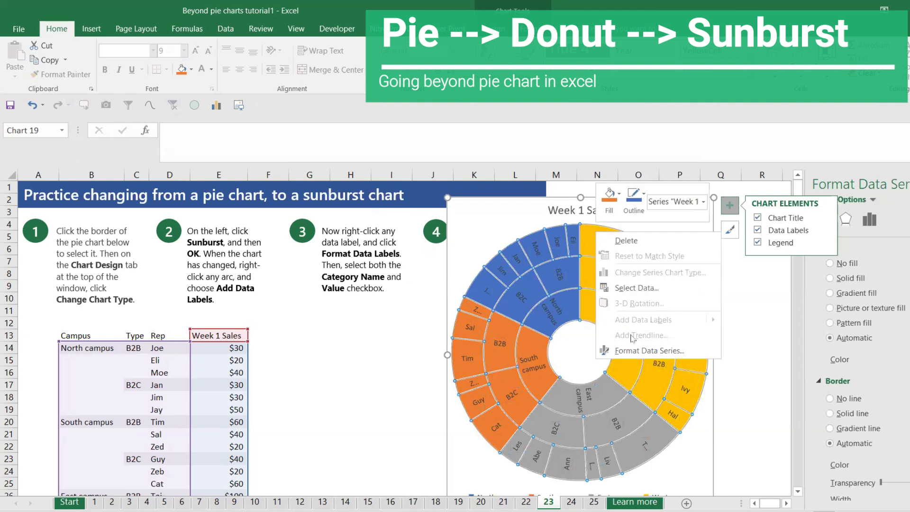
left_click(637, 350)
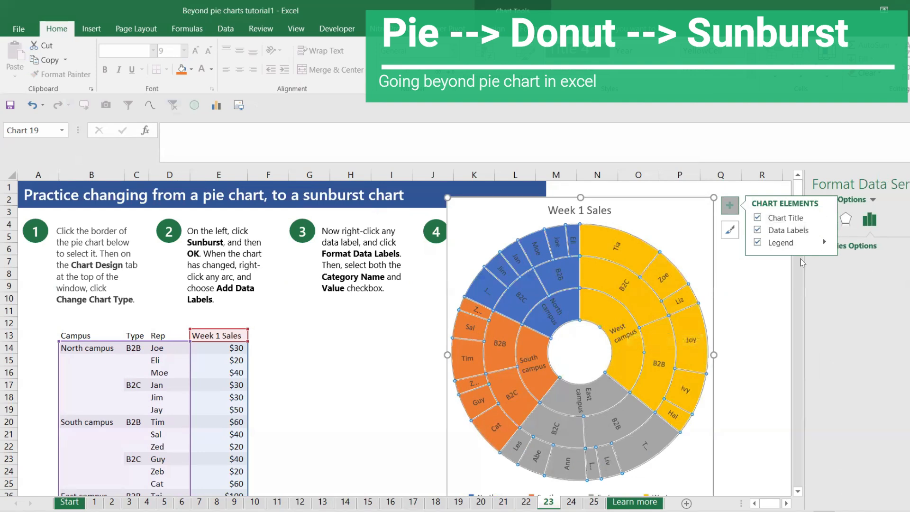
left_click(765, 279)
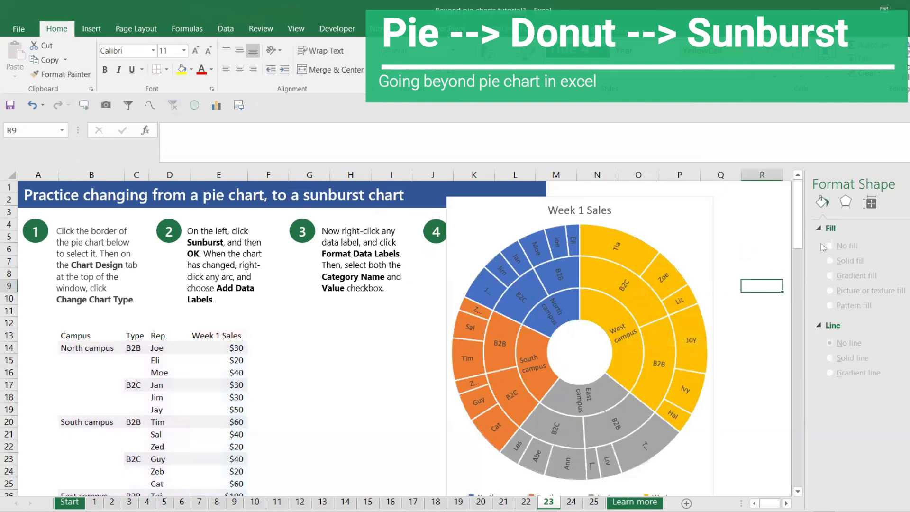
left_click(615, 251)
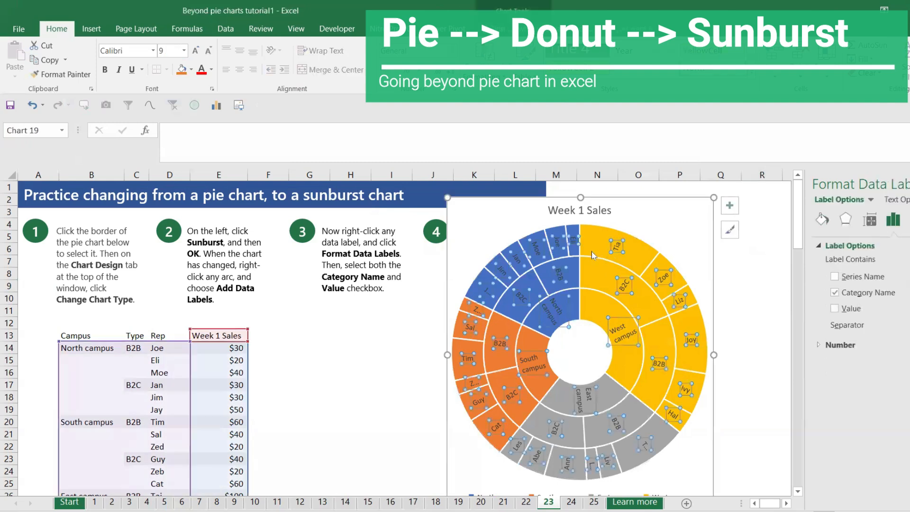
left_click(324, 370)
On sheet 24, create a PivotTable from the unsummarized data in B13:D21, placed on the existing worksheet at cell K19.
left_click(571, 502)
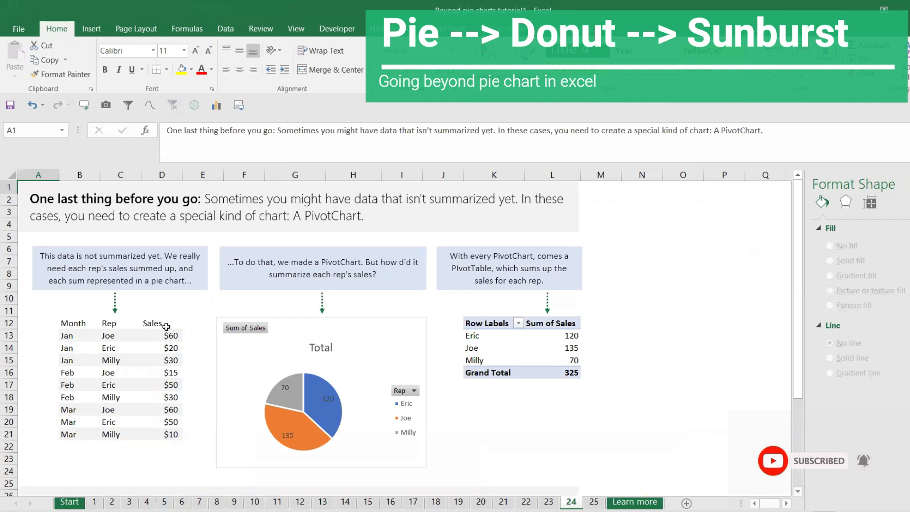
left_click_drag(68, 334, 150, 378)
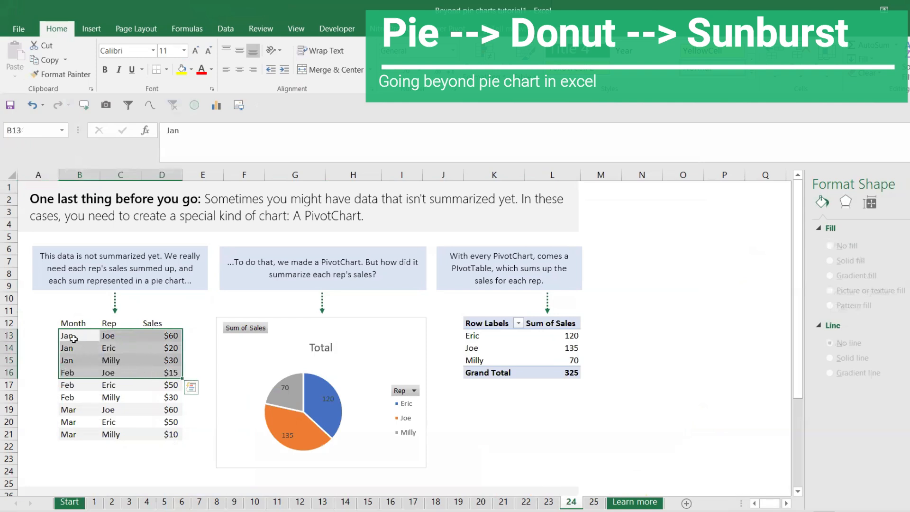
left_click_drag(70, 333, 180, 434)
left_click(92, 29)
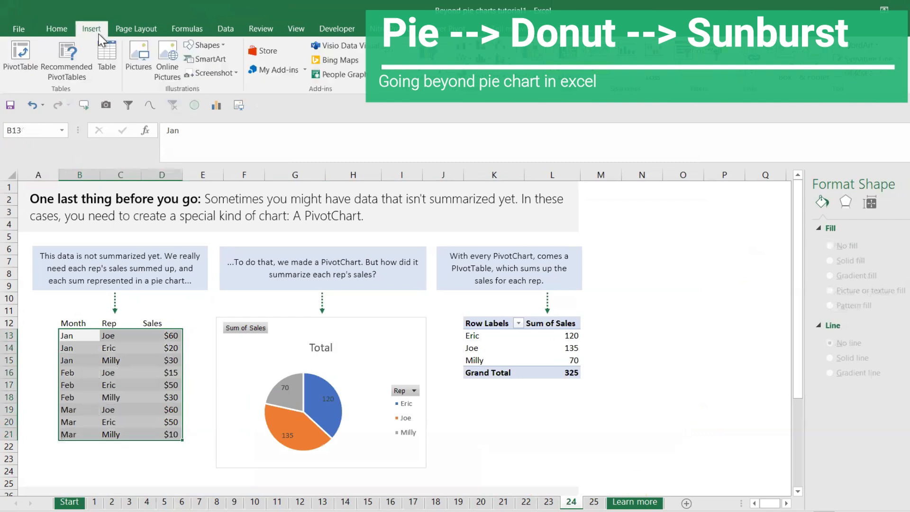
left_click(37, 60)
left_click(106, 235)
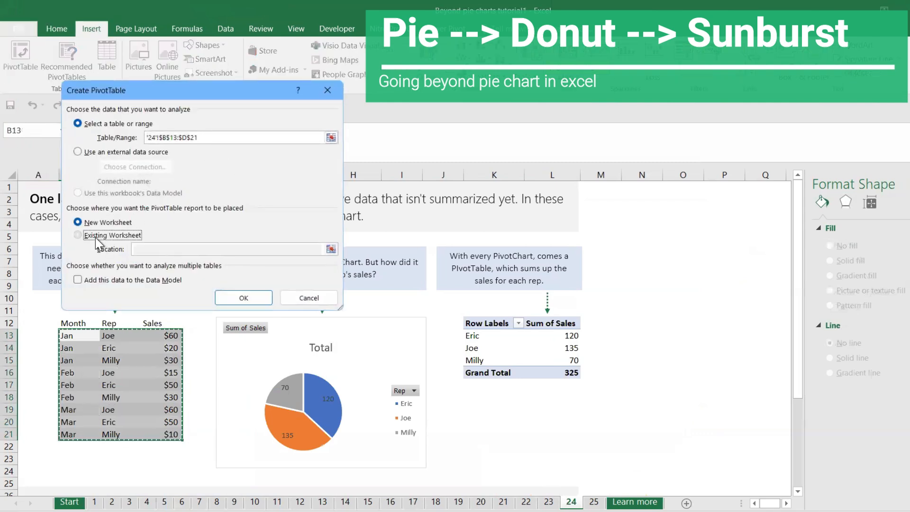
left_click(331, 248)
scroll(431, 348, "down", 3)
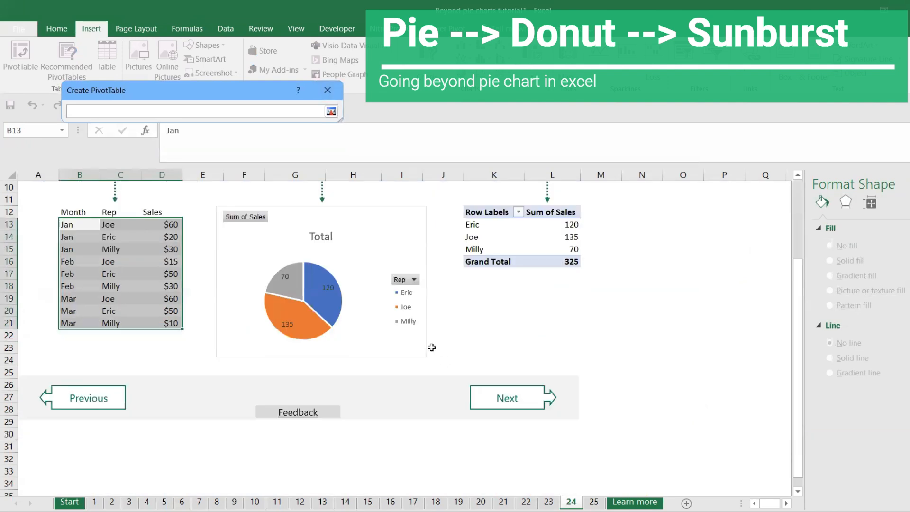
left_click(496, 295)
key("Return")
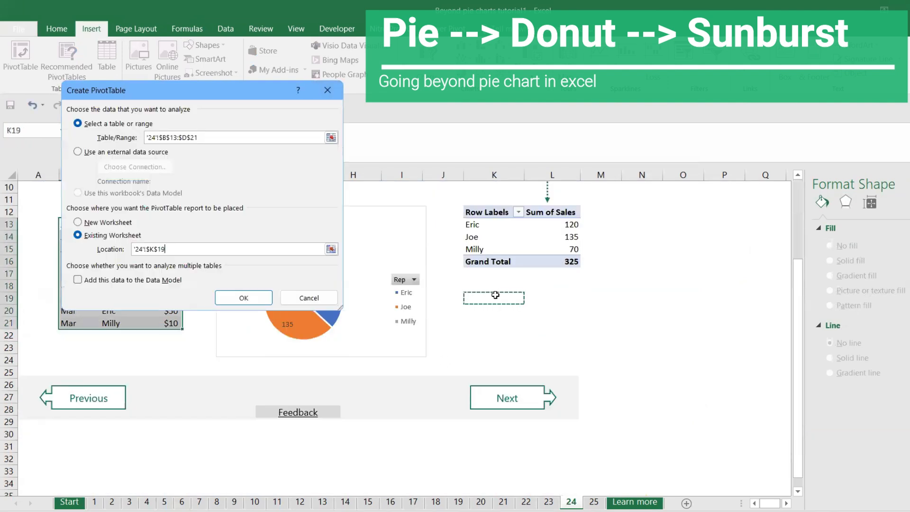
key("Return")
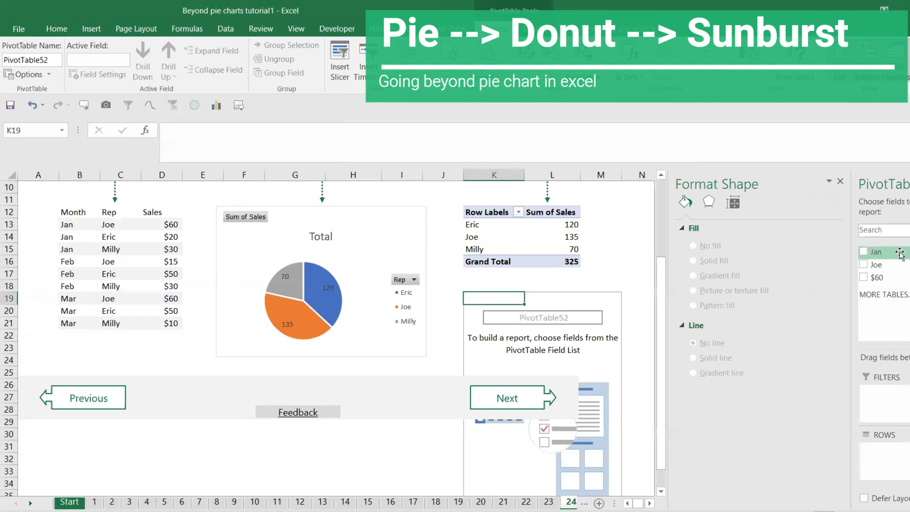
Put the Jan field in the new PivotTable's rows and $60 in its values, and sort the sums from largest to smallest.
left_click_drag(900, 254, 882, 456)
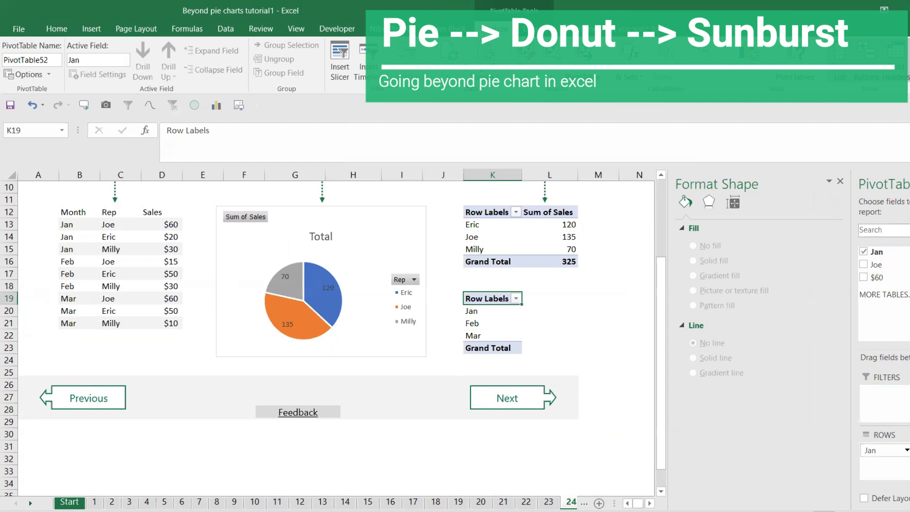
left_click_drag(876, 277, 909, 450)
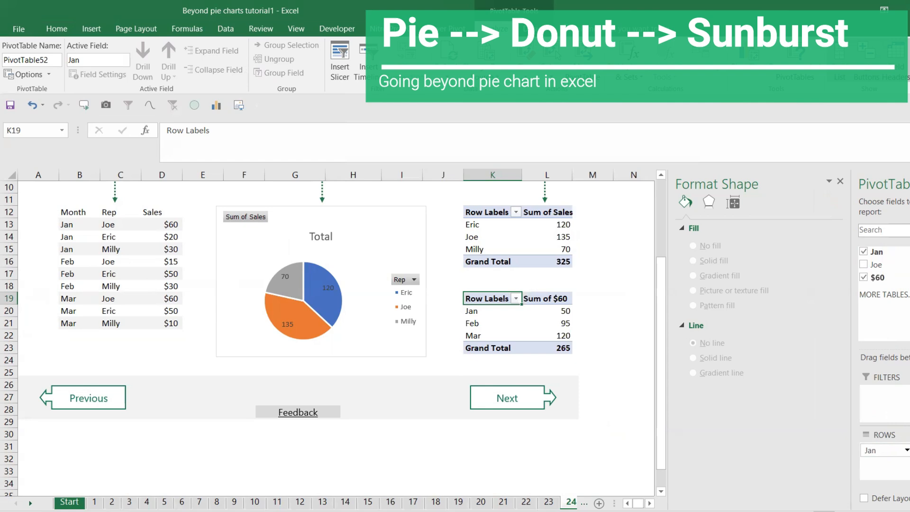
left_click(558, 313)
right_click(558, 312)
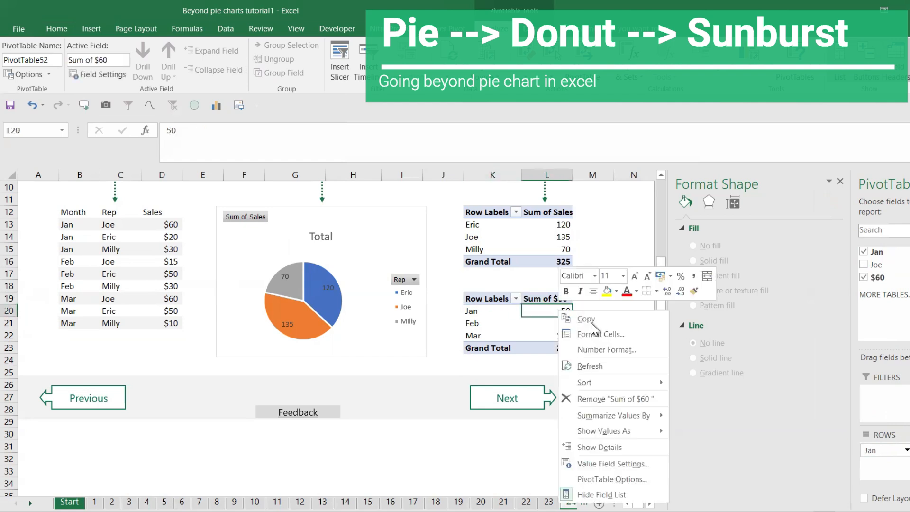
left_click(697, 396)
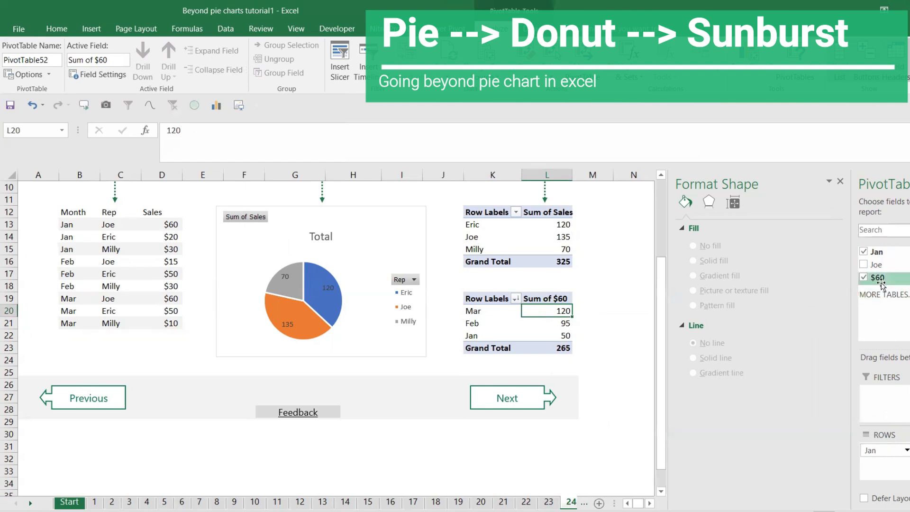
Swap the Jan row field of the PivotTable at K19 for the rep field, and swap it back to Jan.
mouse_move(892, 447)
left_mouse_down()
mouse_move(894, 291)
mouse_move(880, 445)
left_mouse_up()
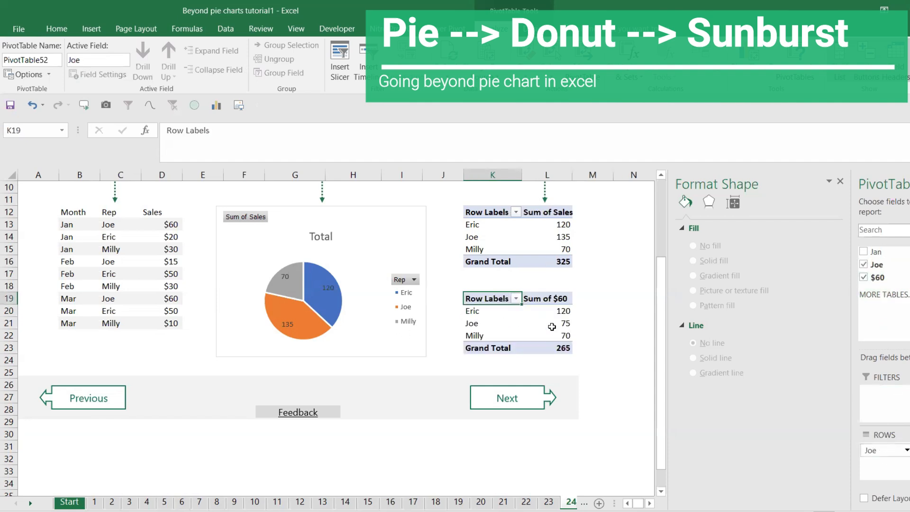
scroll(551, 326, "up", 3)
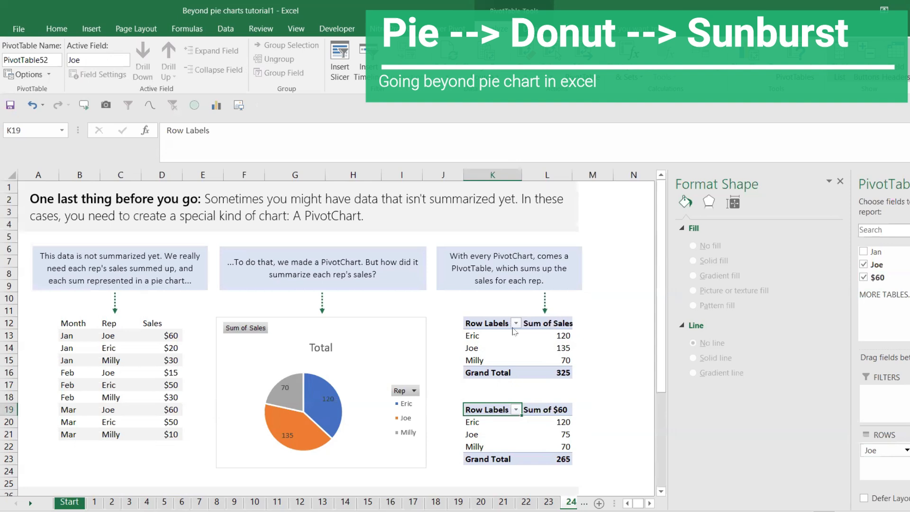
left_click_drag(879, 443, 900, 289)
left_click_drag(897, 258, 891, 457)
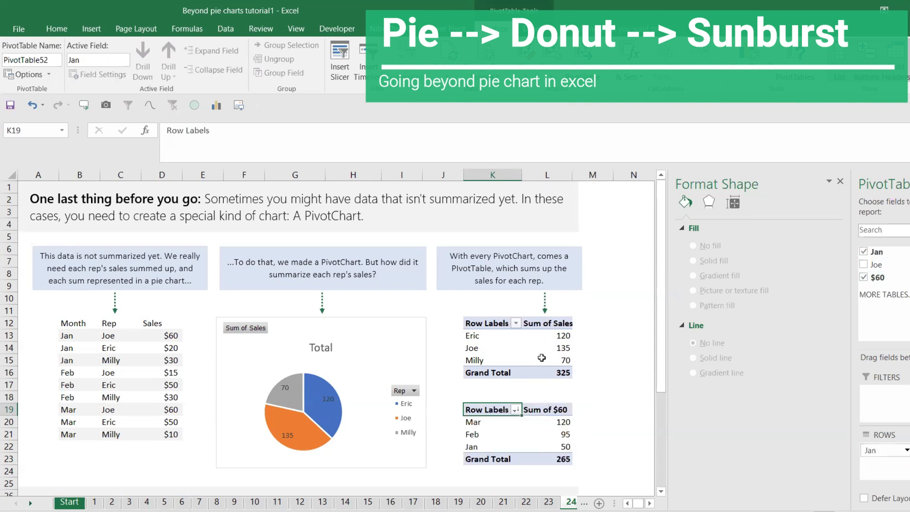
Check the fields behind the Total PivotChart on sheet 24, and go to practice sheet 25.
left_click(359, 355)
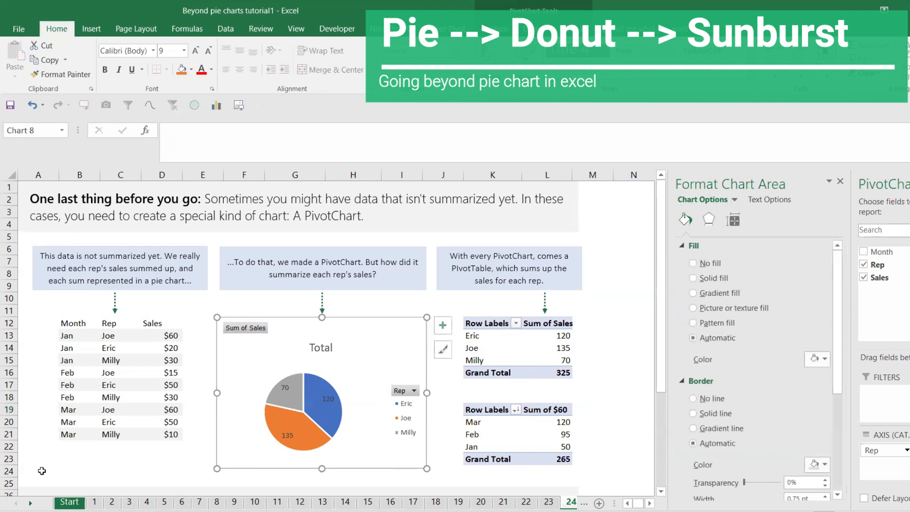
left_click(30, 504)
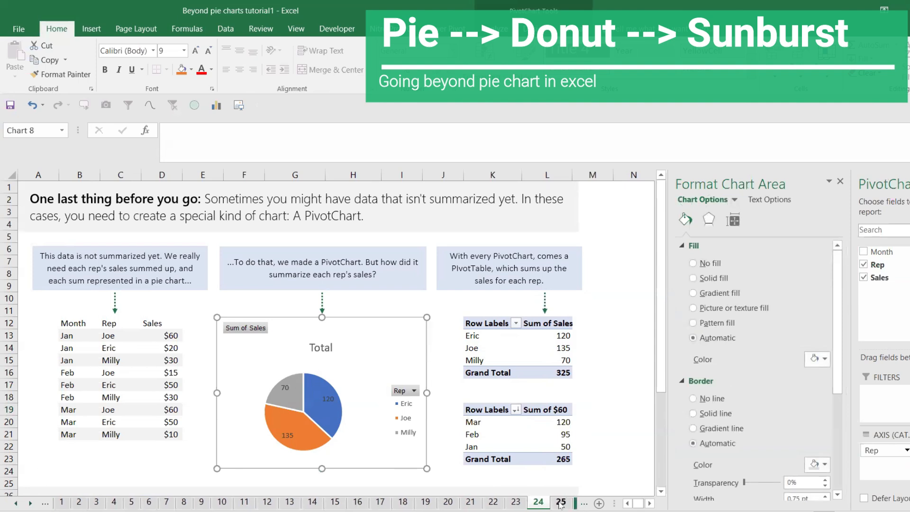
left_click(561, 501)
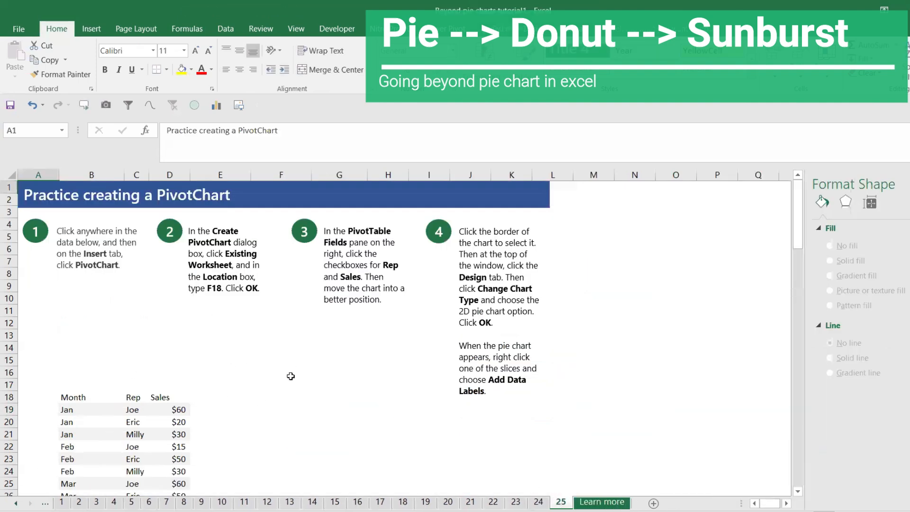
On sheet 25, create a PivotTable from the sales data in B19:D27, placed on the existing worksheet at cell F18.
scroll(290, 376, "down", 3)
left_click_drag(81, 298, 179, 397)
scroll(149, 298, "up", 3)
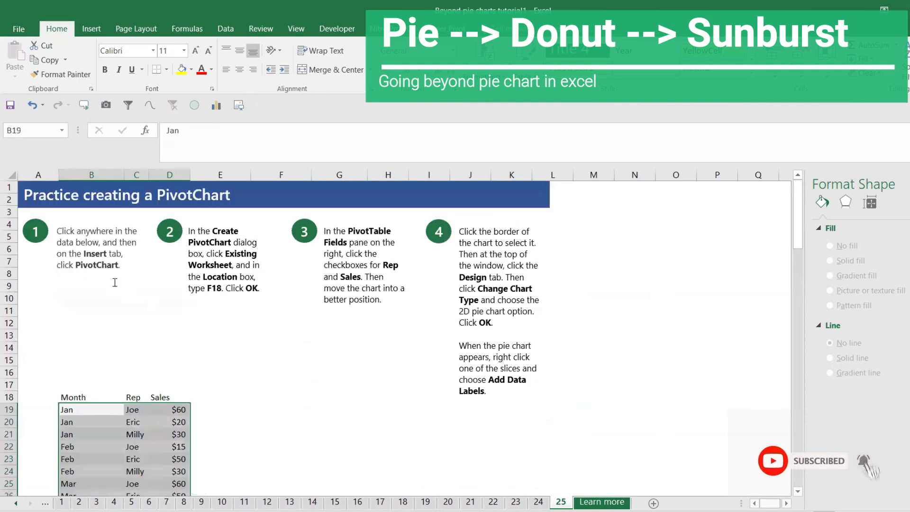
left_click(91, 29)
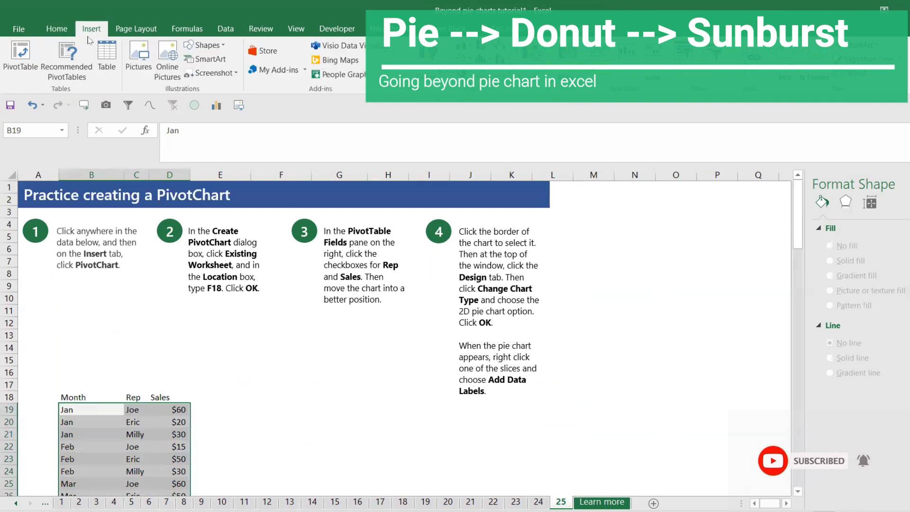
left_click(30, 71)
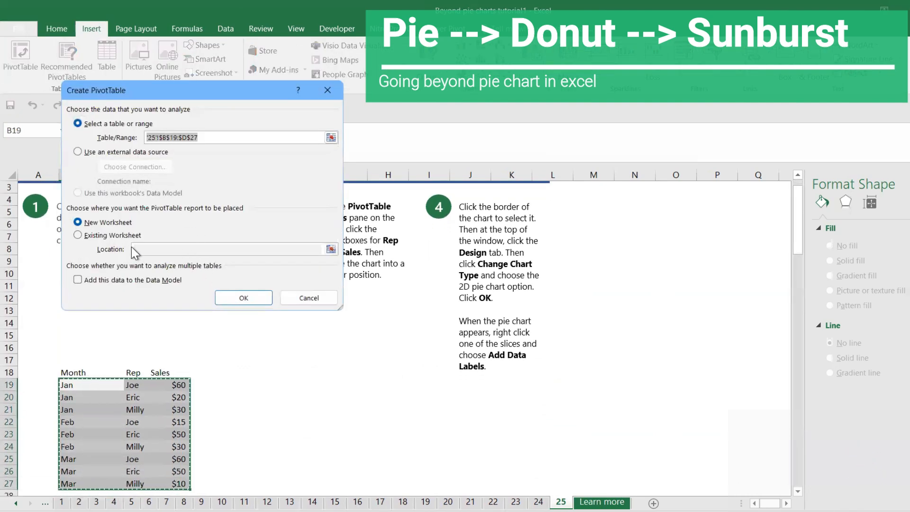
left_click(110, 236)
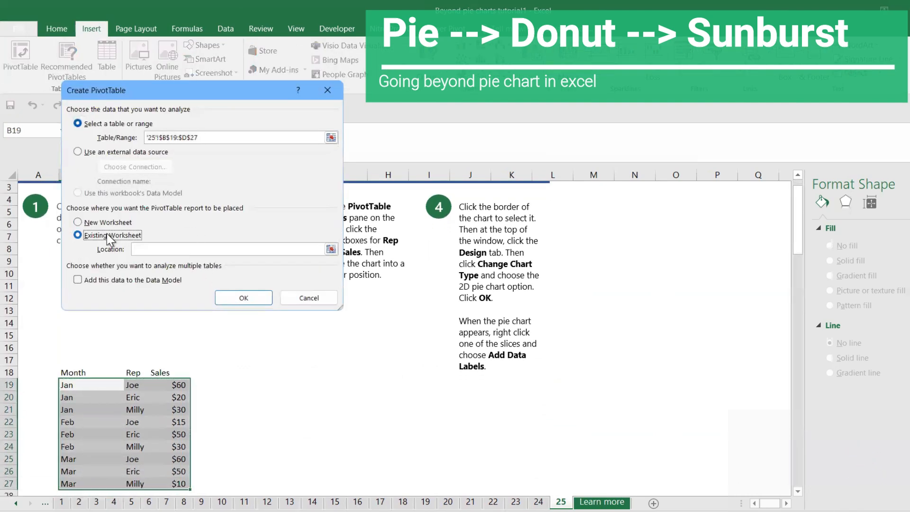
left_click(331, 249)
left_click(245, 371)
left_click(298, 371)
key("Return")
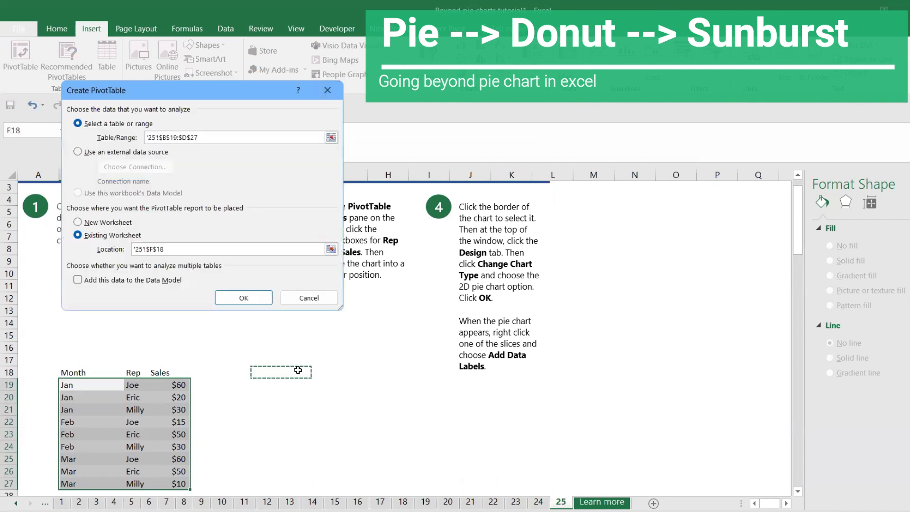
left_click(251, 297)
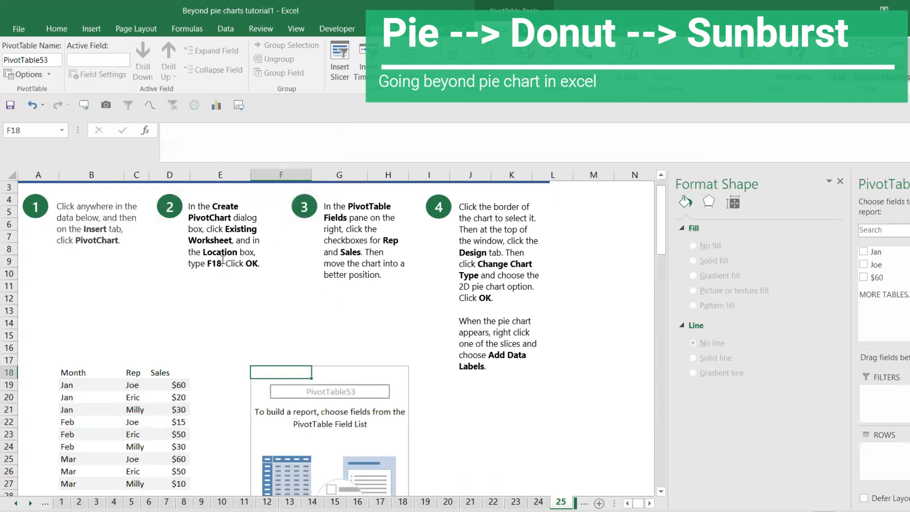
Build the PivotTable at F18 with the rep field in rows and the $60 field summed as values.
scroll(271, 303, "down", 3)
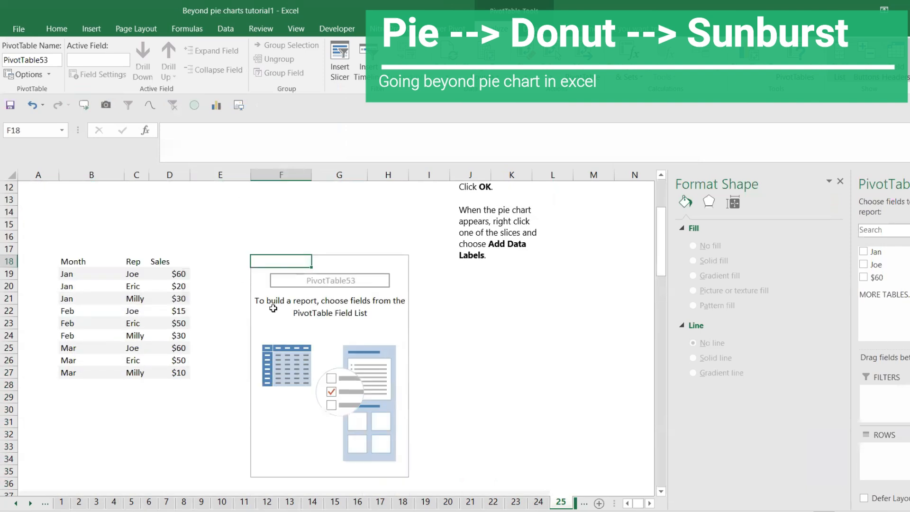
scroll(283, 266, "up", 4)
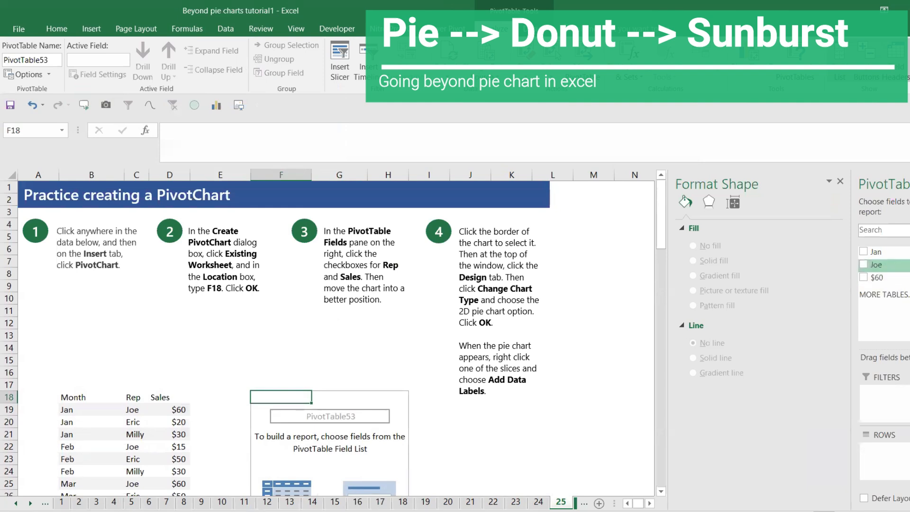
left_click_drag(902, 251, 891, 452)
left_click_drag(900, 264, 909, 452)
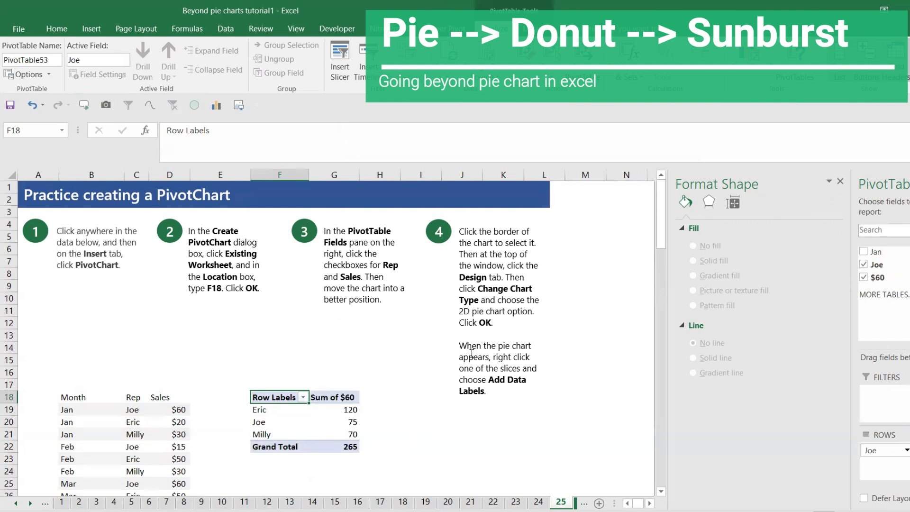
Insert a clustered column PivotChart from the PivotTable in F18:G22 and move it beside the table, starting around H16.
left_click_drag(271, 396, 349, 447)
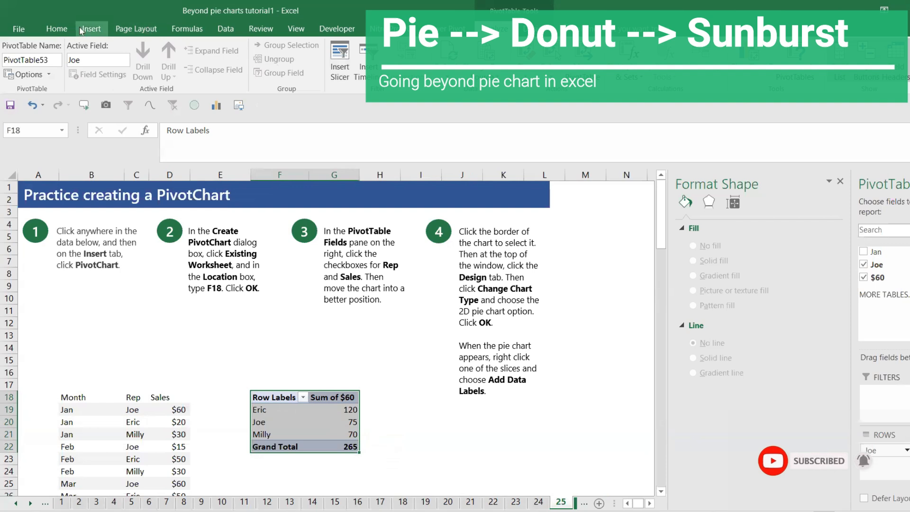
left_click(91, 29)
left_click(545, 53)
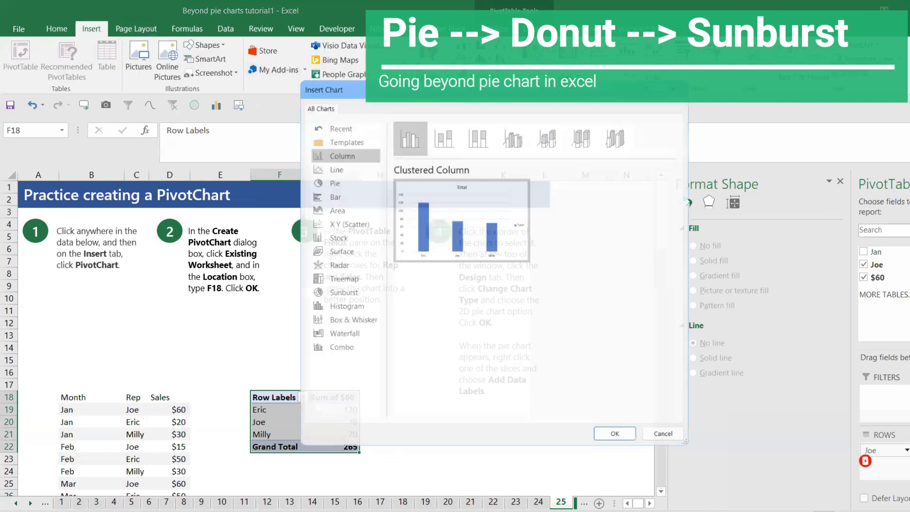
left_click(624, 440)
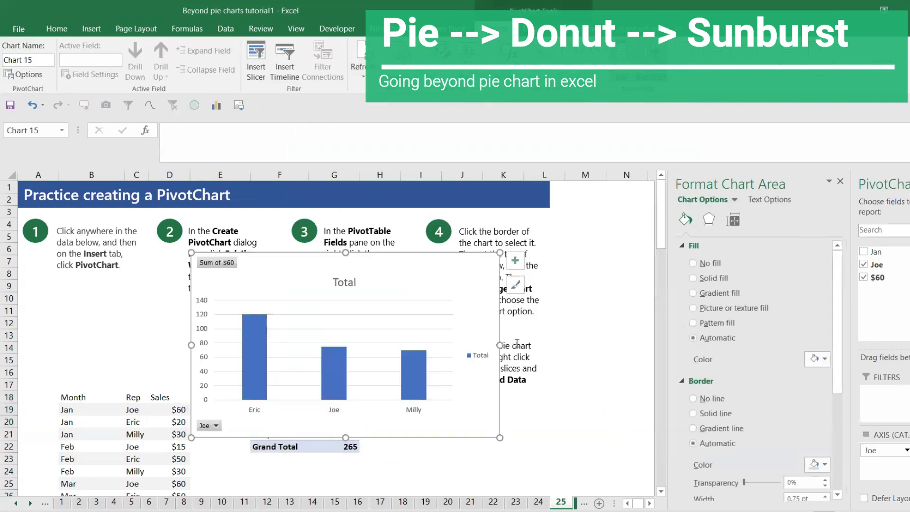
left_click_drag(471, 282, 523, 408)
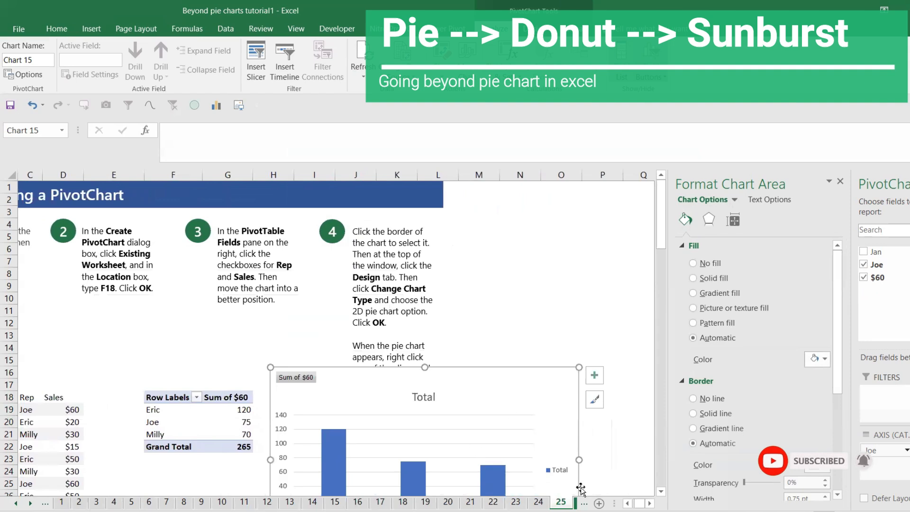
Open the closing Learn more sheet of the workbook.
left_click(29, 504)
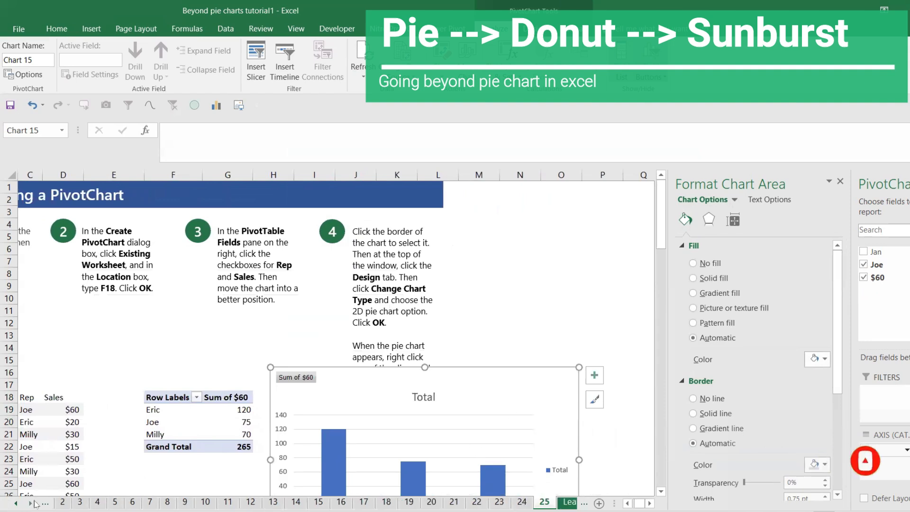
left_click(569, 502)
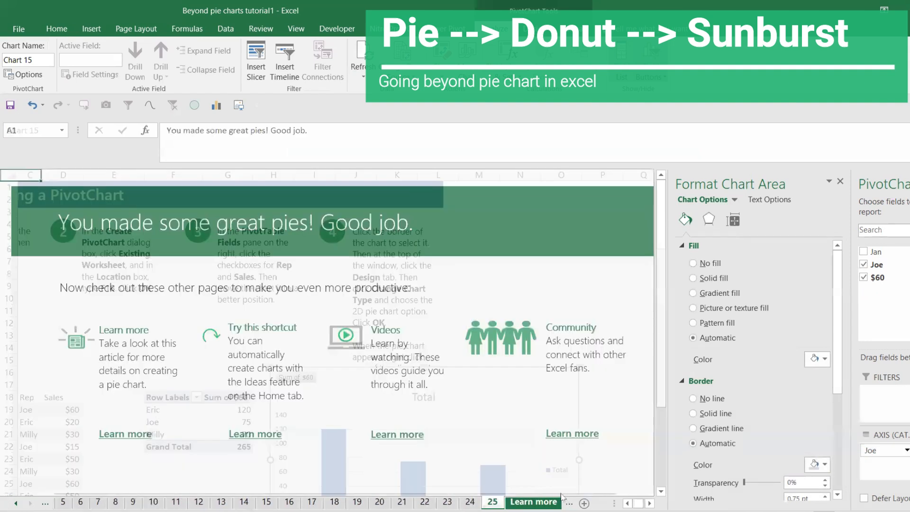